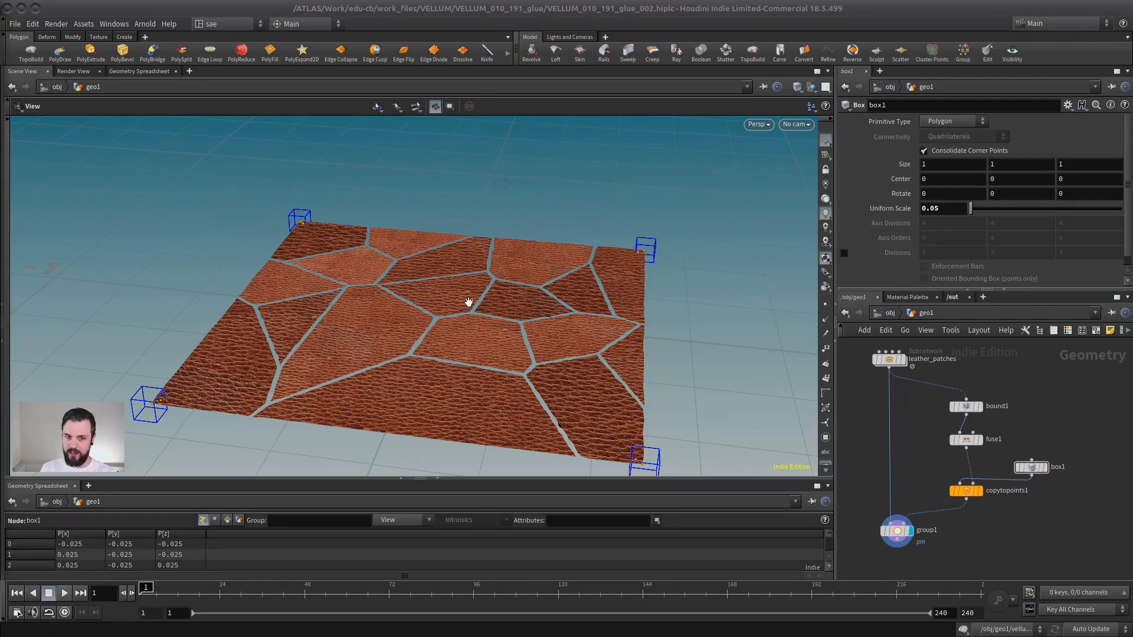
# Inspect the textured leather patch geometry from several angles in the viewport.
pyautogui.moveTo(468, 302); pyautogui.dragTo(382, 231)
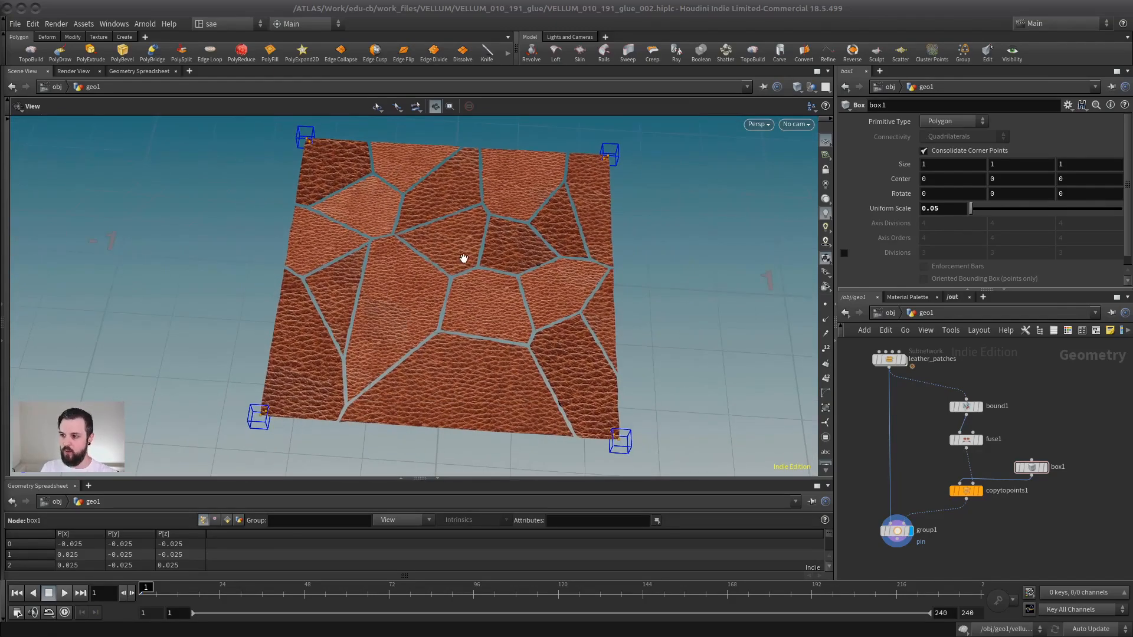
pyautogui.moveTo(464, 258); pyautogui.dragTo(434, 187)
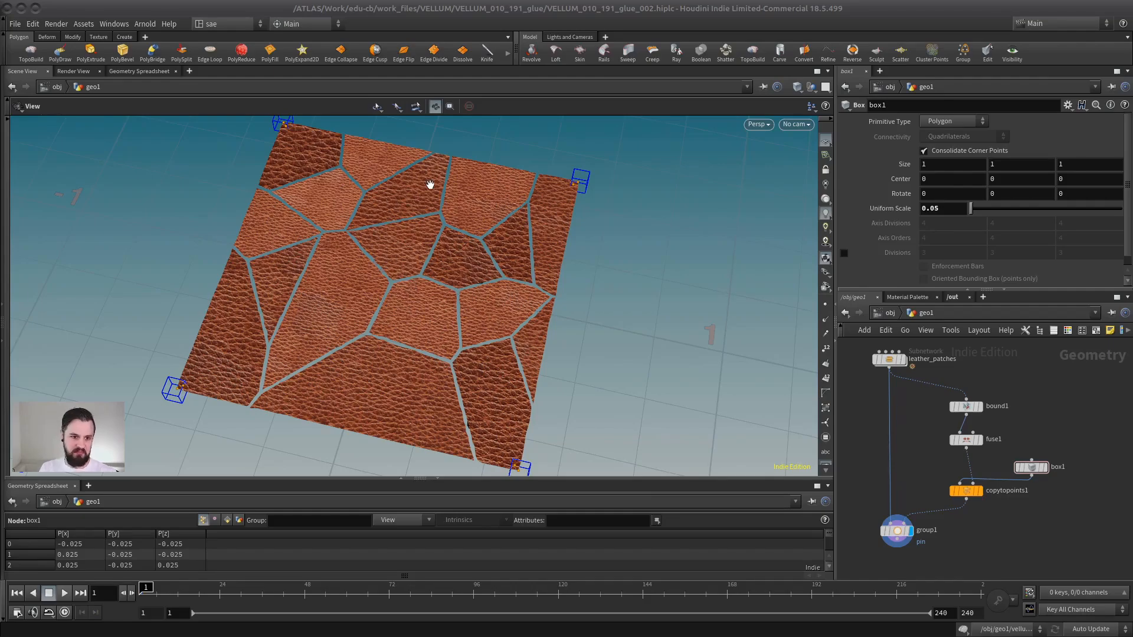
pyautogui.moveTo(370, 262); pyautogui.dragTo(516, 191)
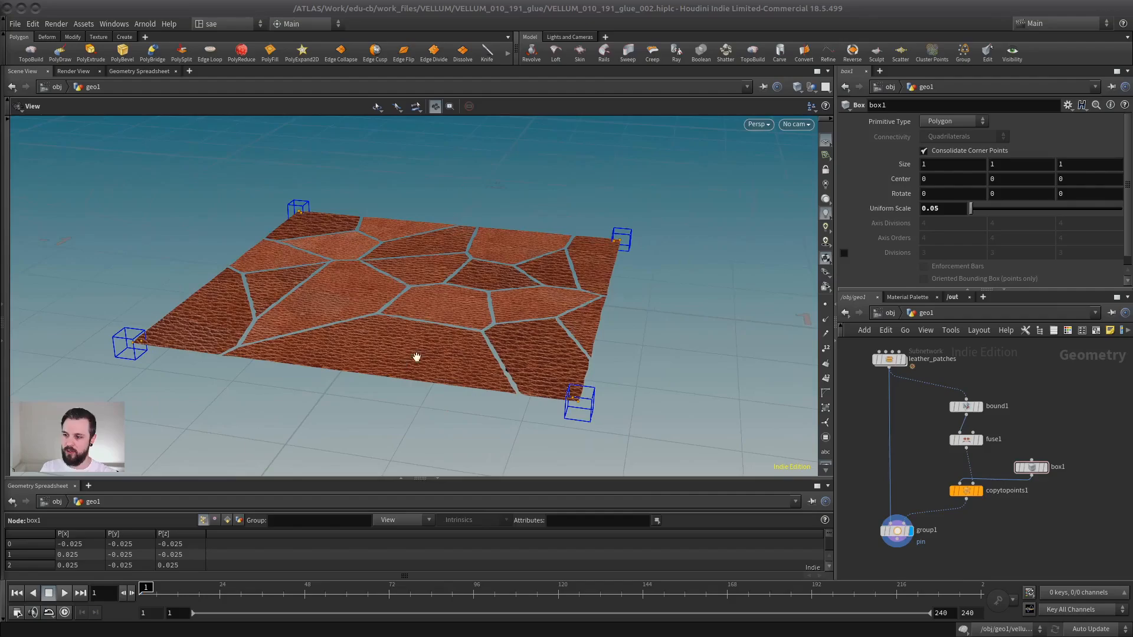
pyautogui.moveTo(417, 357); pyautogui.dragTo(473, 298)
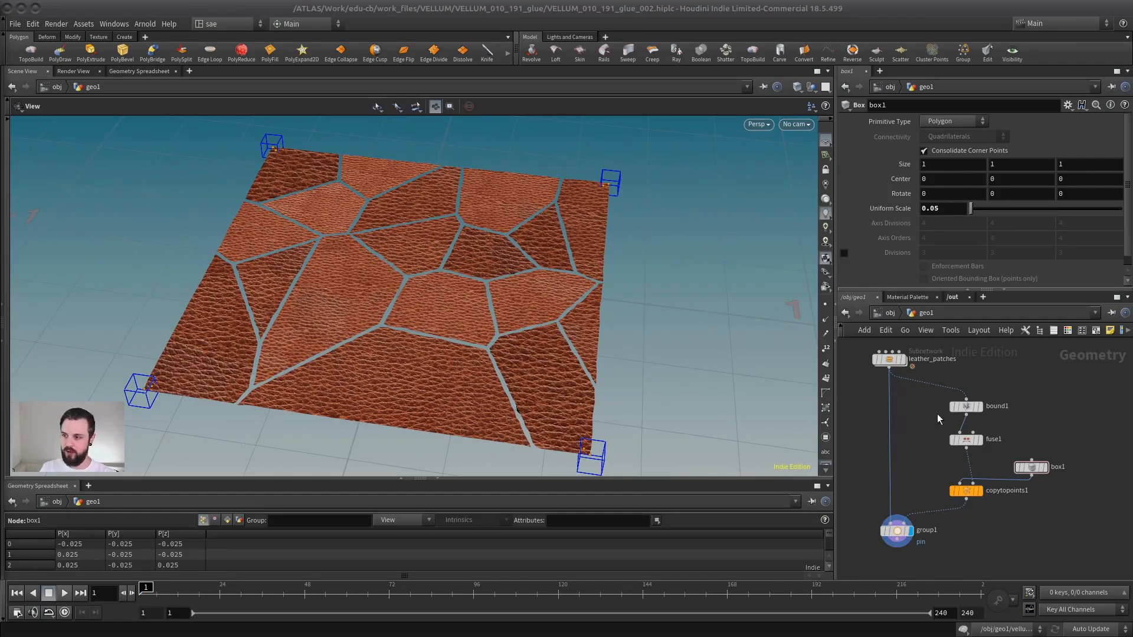
pyautogui.moveTo(518, 271); pyautogui.dragTo(648, 268, button='right')
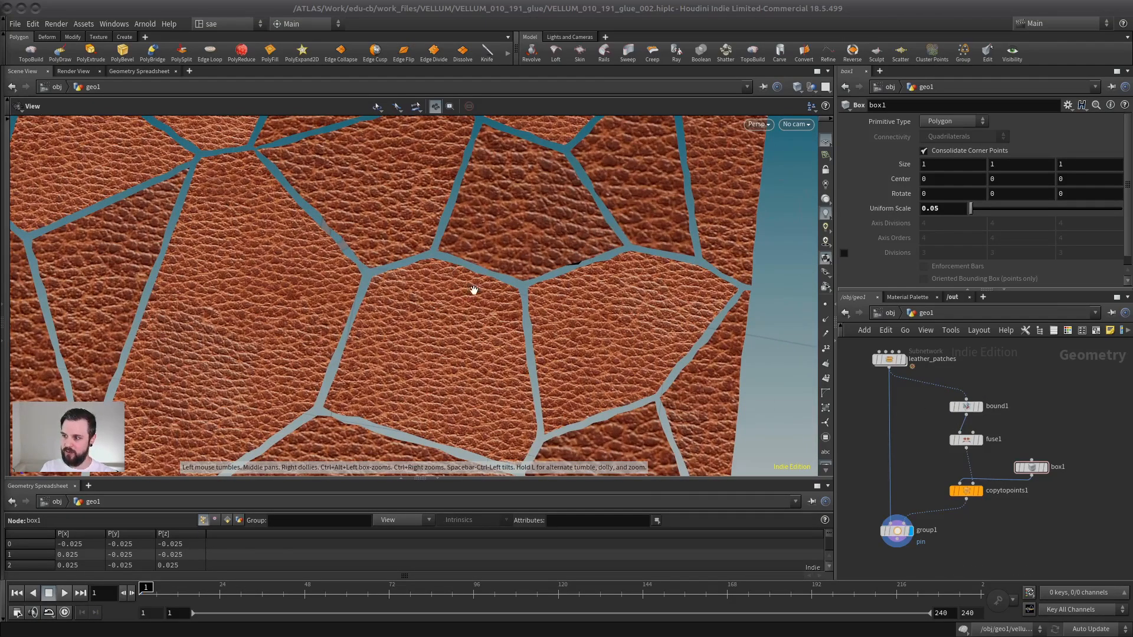
pyautogui.moveTo(469, 313); pyautogui.dragTo(488, 285)
pyautogui.moveTo(488, 286); pyautogui.dragTo(354, 317, button='right')
pyautogui.moveTo(354, 317); pyautogui.dragTo(394, 286)
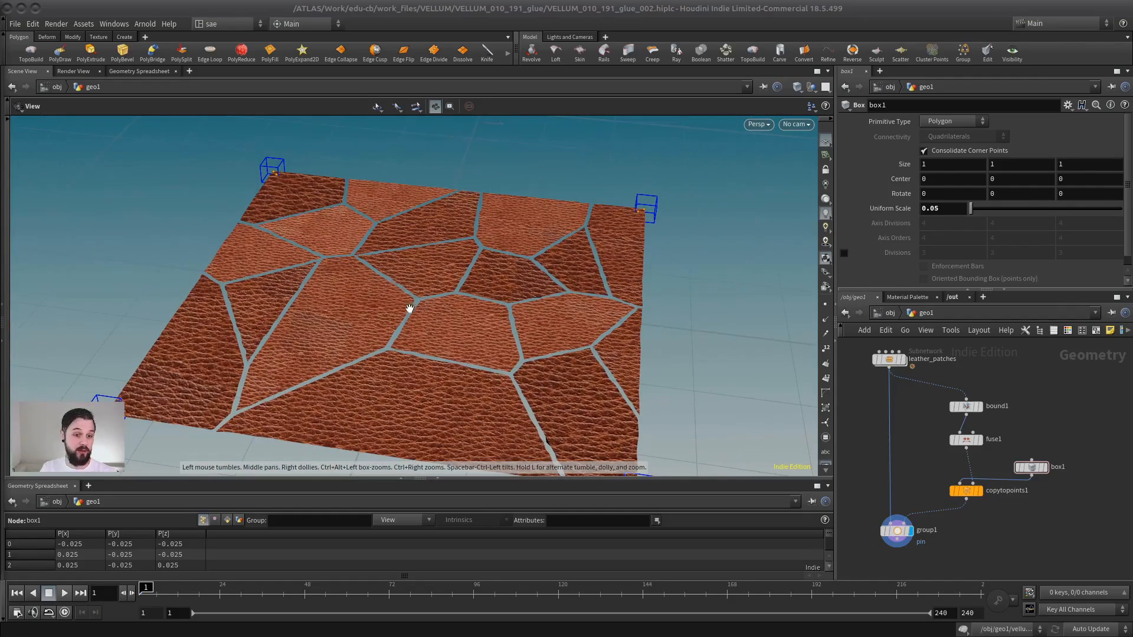
# Select the leather_patches subnetwork node and review its output in the viewport.
pyautogui.moveTo(926, 483); pyautogui.dragTo(950, 514, button='middle')
pyautogui.click(921, 390)
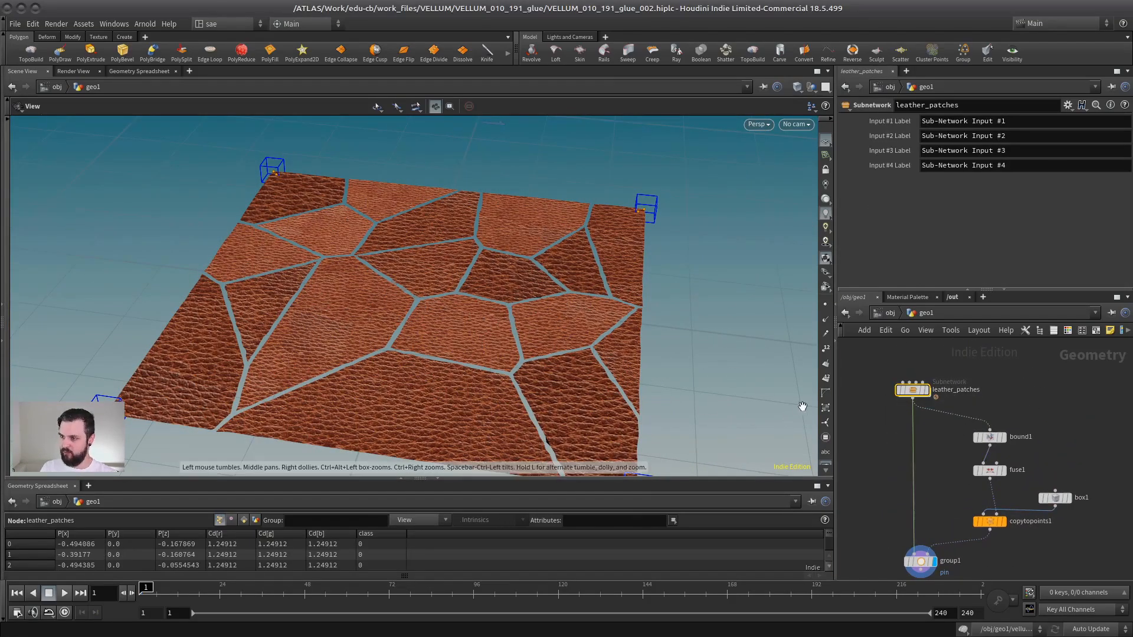
pyautogui.moveTo(1004, 421); pyautogui.dragTo(977, 383, button='middle')
pyautogui.moveTo(636, 289); pyautogui.dragTo(594, 290, button='right')
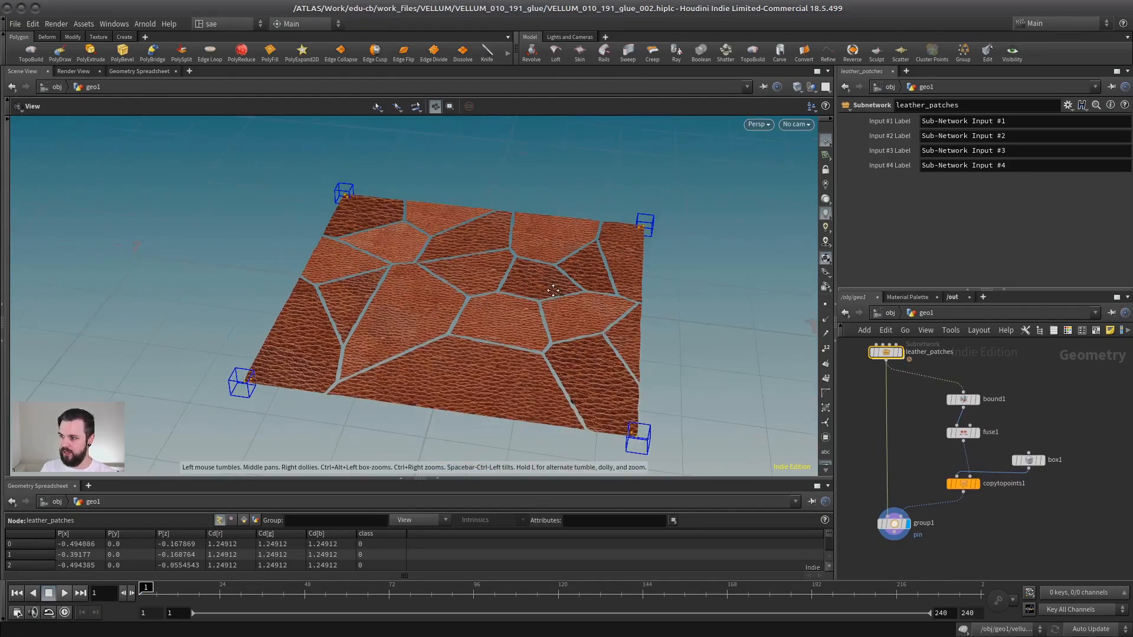
pyautogui.moveTo(594, 290); pyautogui.dragTo(581, 277, button='middle')
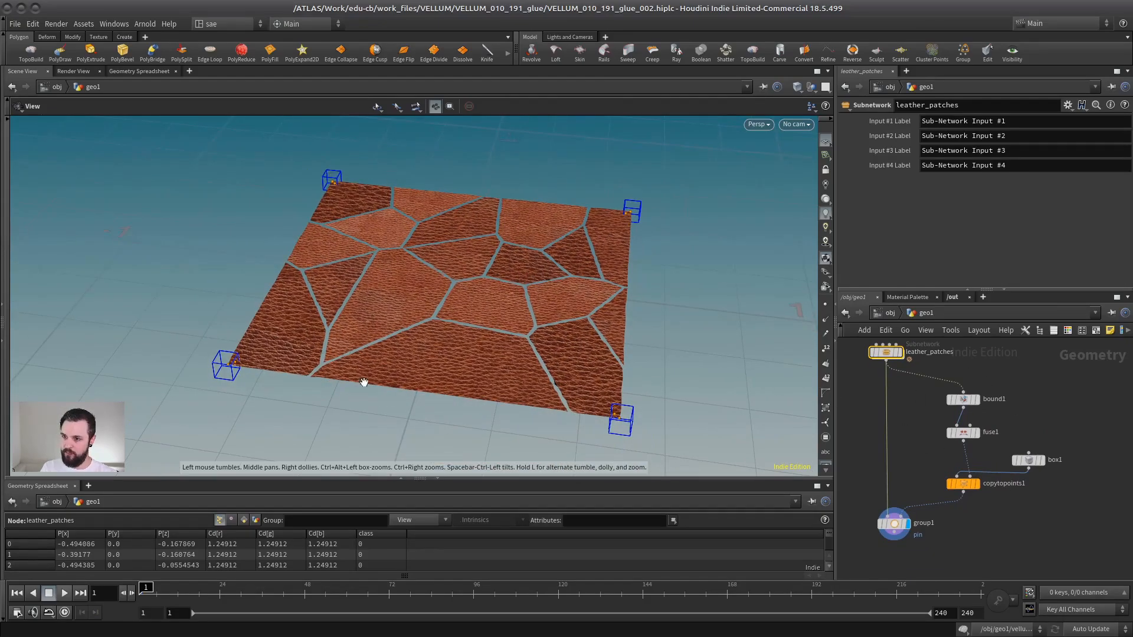
pyautogui.moveTo(585, 214); pyautogui.dragTo(533, 357)
# Display the bound1, fuse1, copytopoints1 and group1 nodes in turn to review how the pin points are built.
pyautogui.moveTo(990, 382); pyautogui.dragTo(971, 392, button='middle')
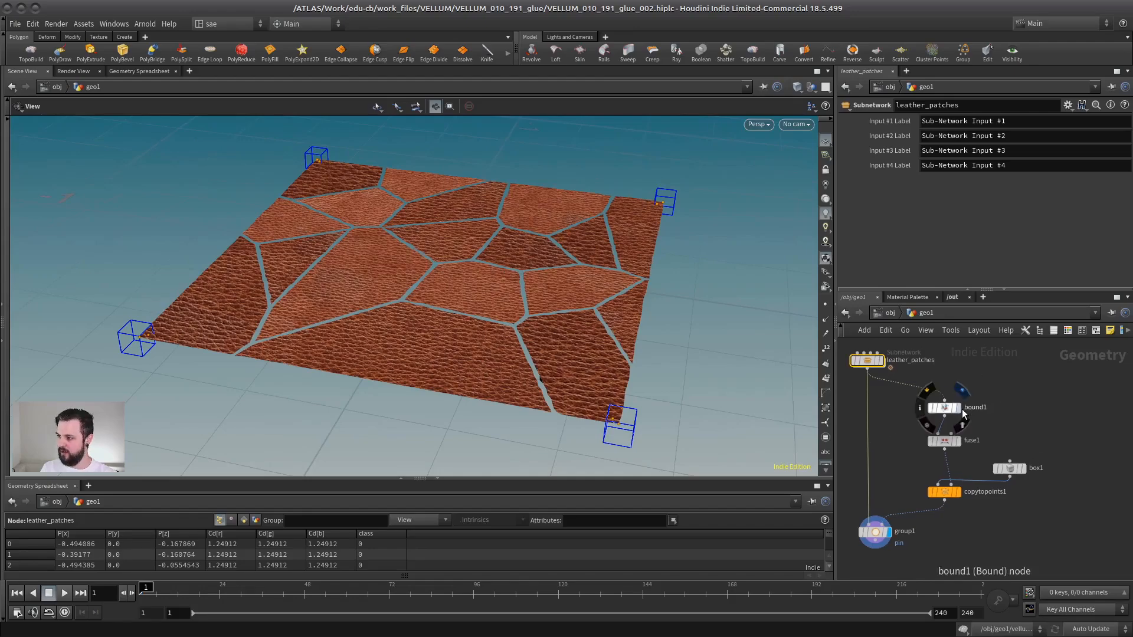
pyautogui.click(958, 409)
pyautogui.click(946, 408)
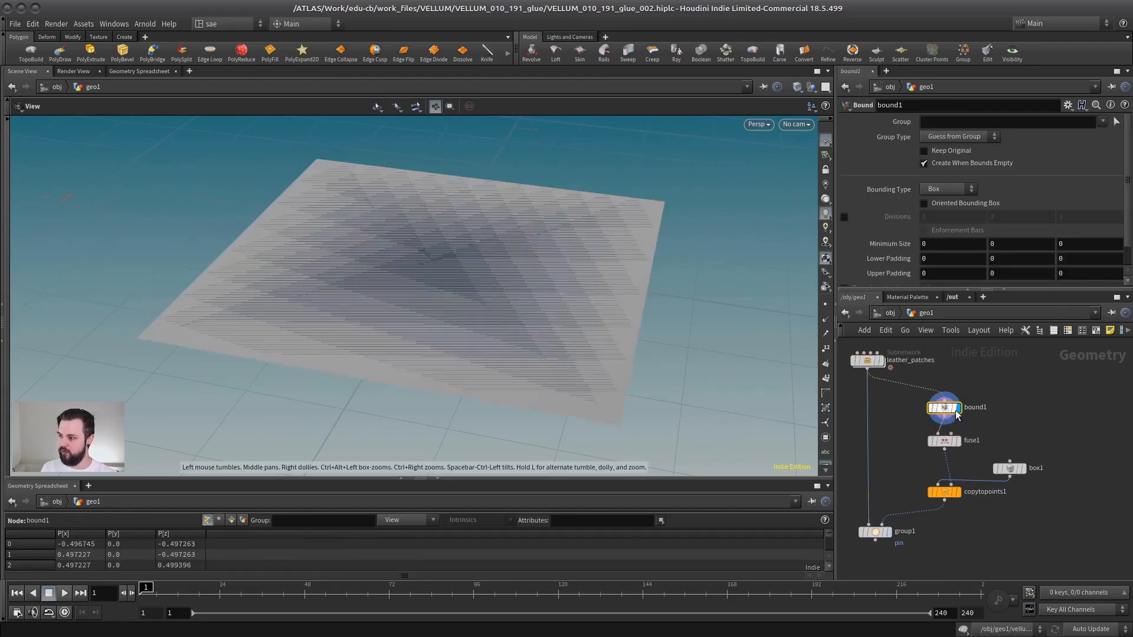
pyautogui.click(944, 443)
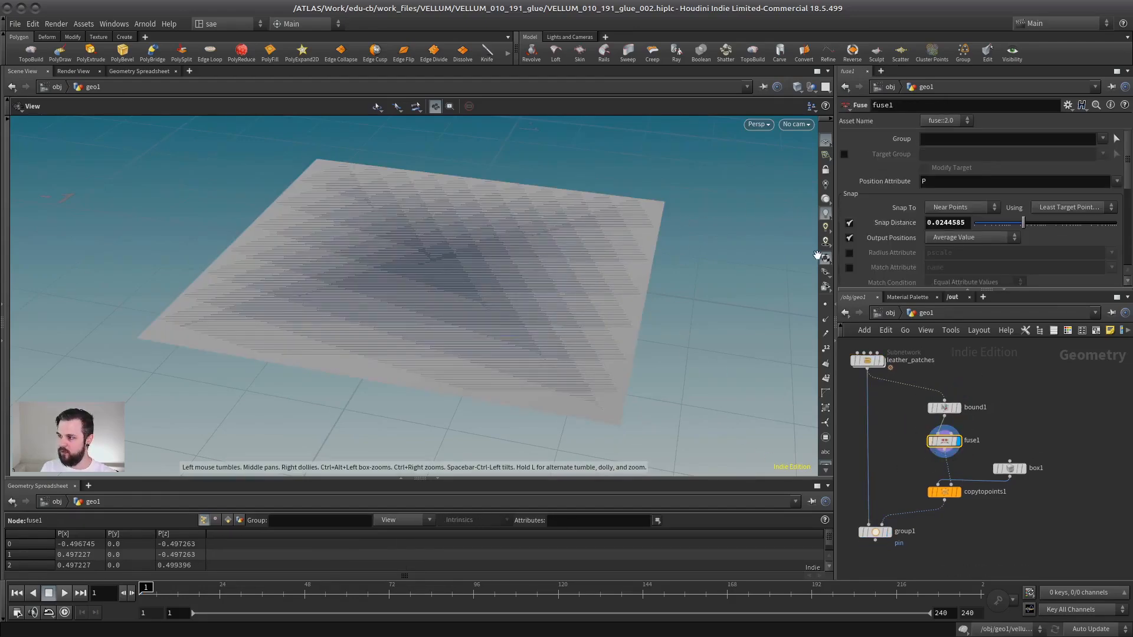
pyautogui.click(957, 492)
pyautogui.click(944, 492)
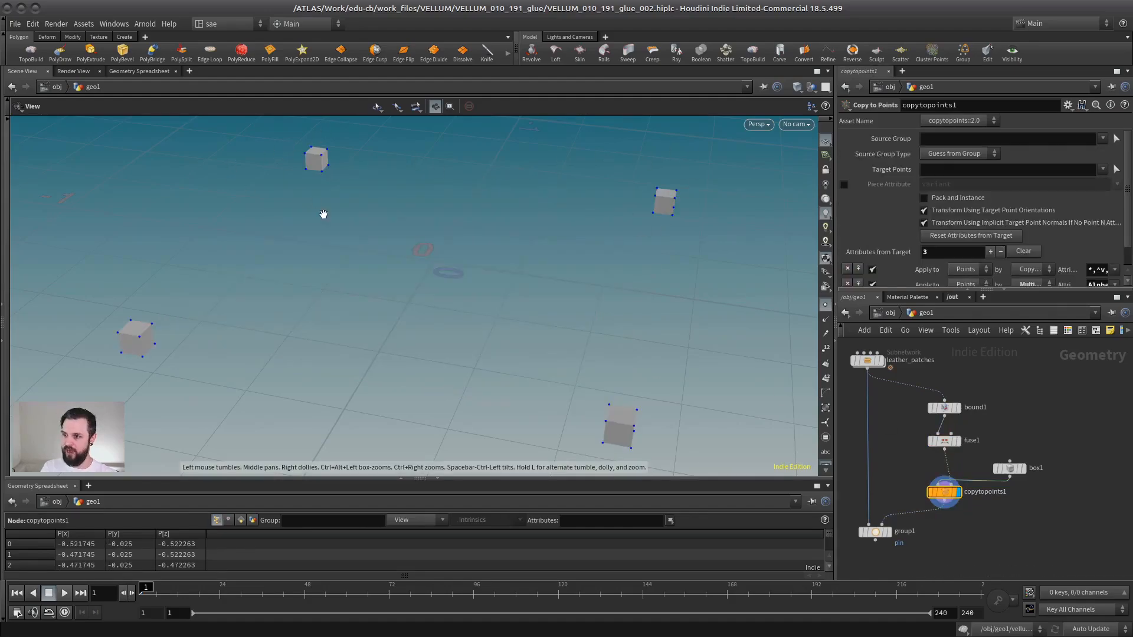
pyautogui.click(887, 532)
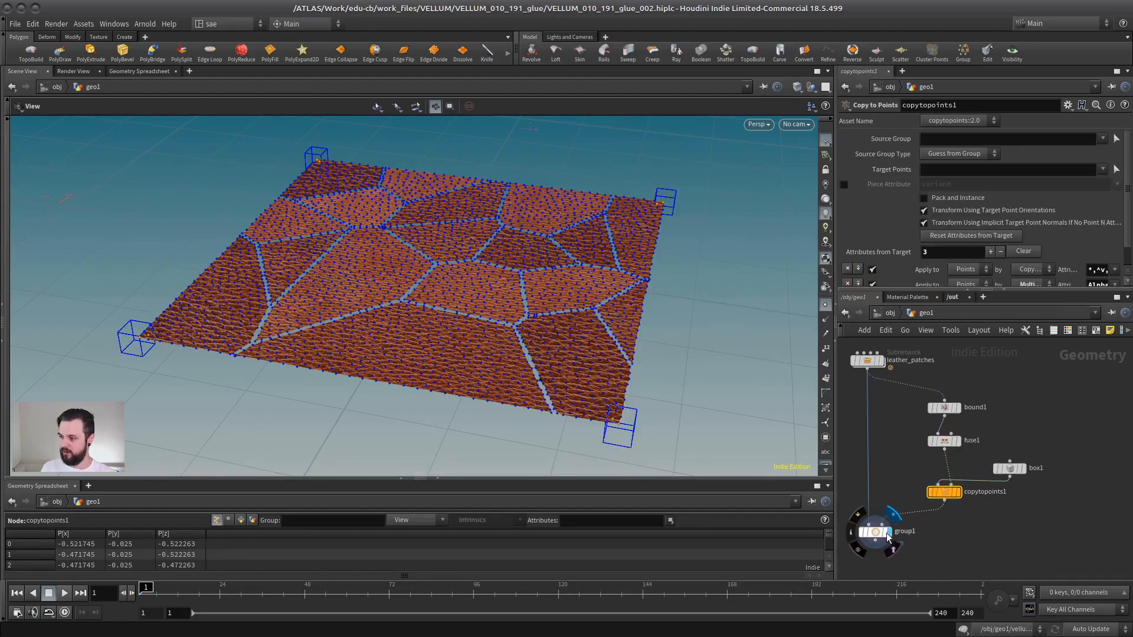
pyautogui.click(875, 531)
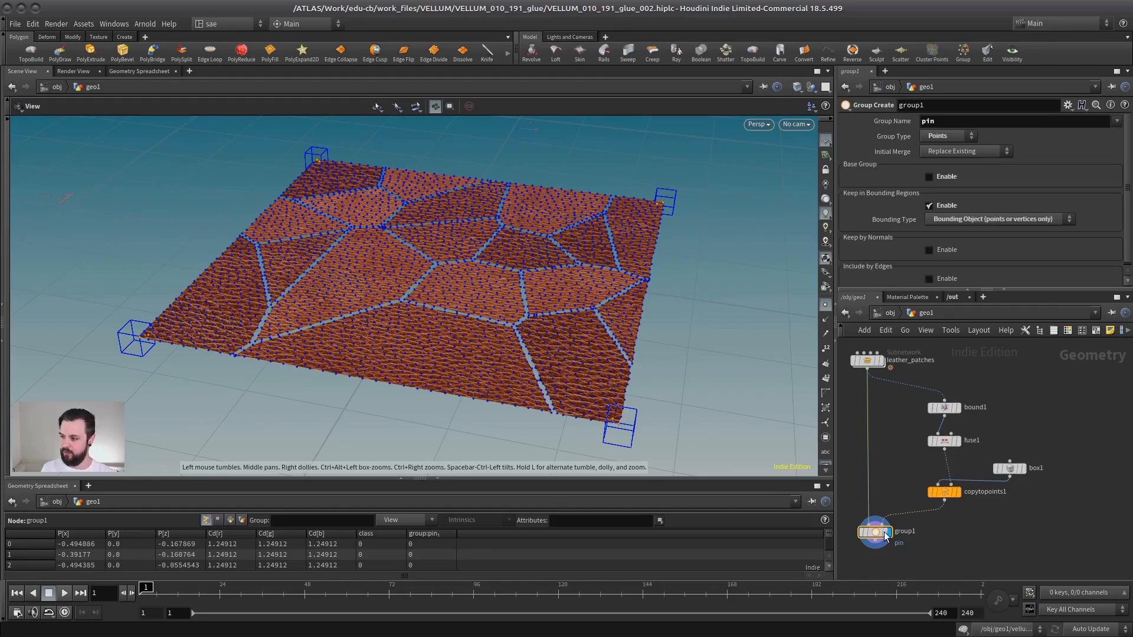
# Add a Vellum Configure Cloth node connected below the group1 node.
pyautogui.moveTo(920, 456); pyautogui.dragTo(970, 413, button='middle')
pyautogui.moveTo(361, 250); pyautogui.dragTo(378, 249)
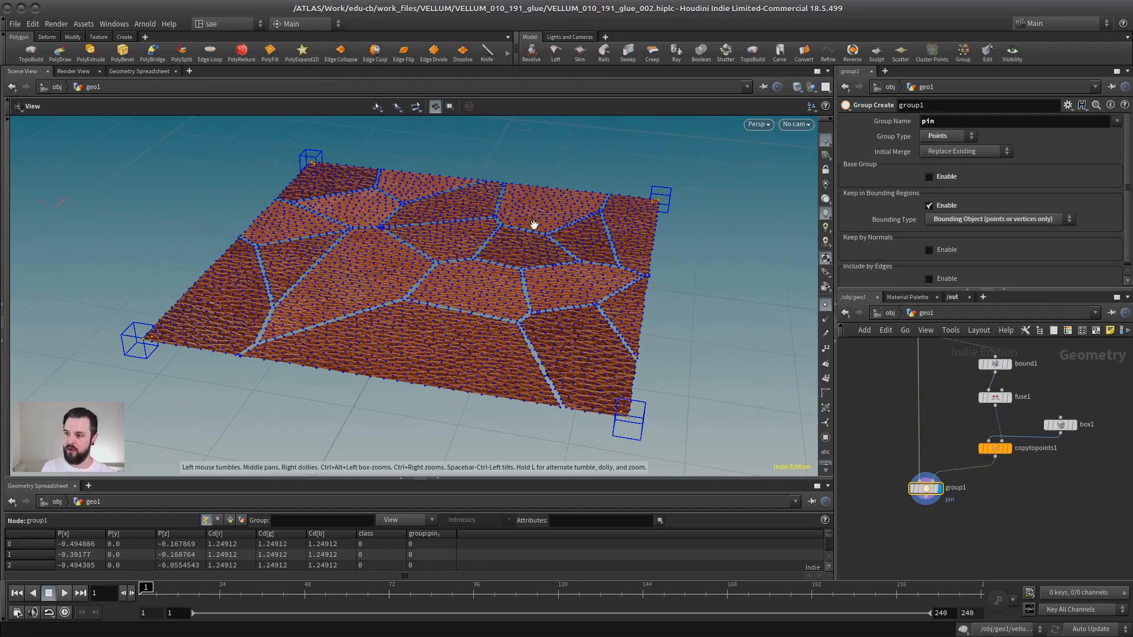
pyautogui.click(826, 306)
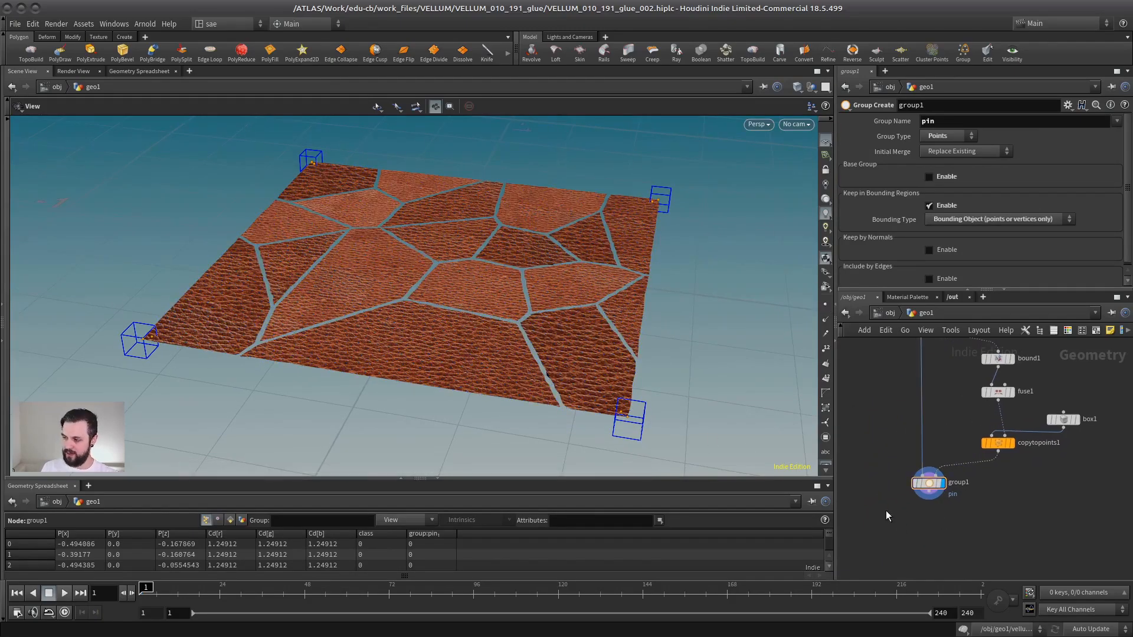
pyautogui.press('Tab')
pyautogui.write('vellum c')
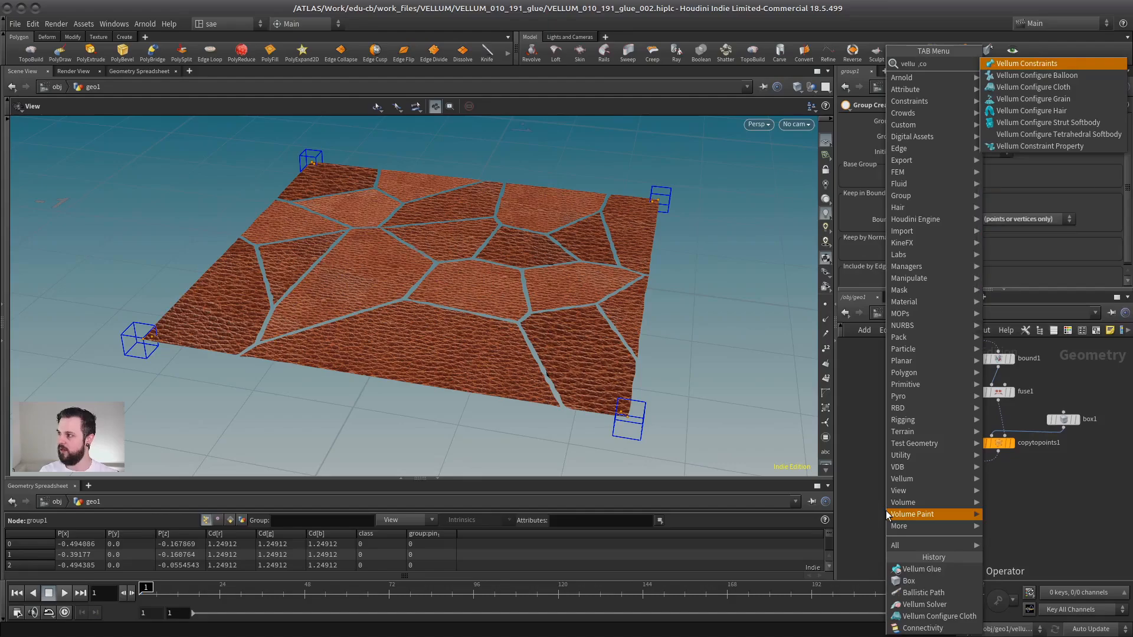
pyautogui.press('Return')
pyautogui.click(937, 535)
pyautogui.moveTo(925, 497); pyautogui.dragTo(930, 536)
pyautogui.click(947, 536)
pyautogui.press('Return')
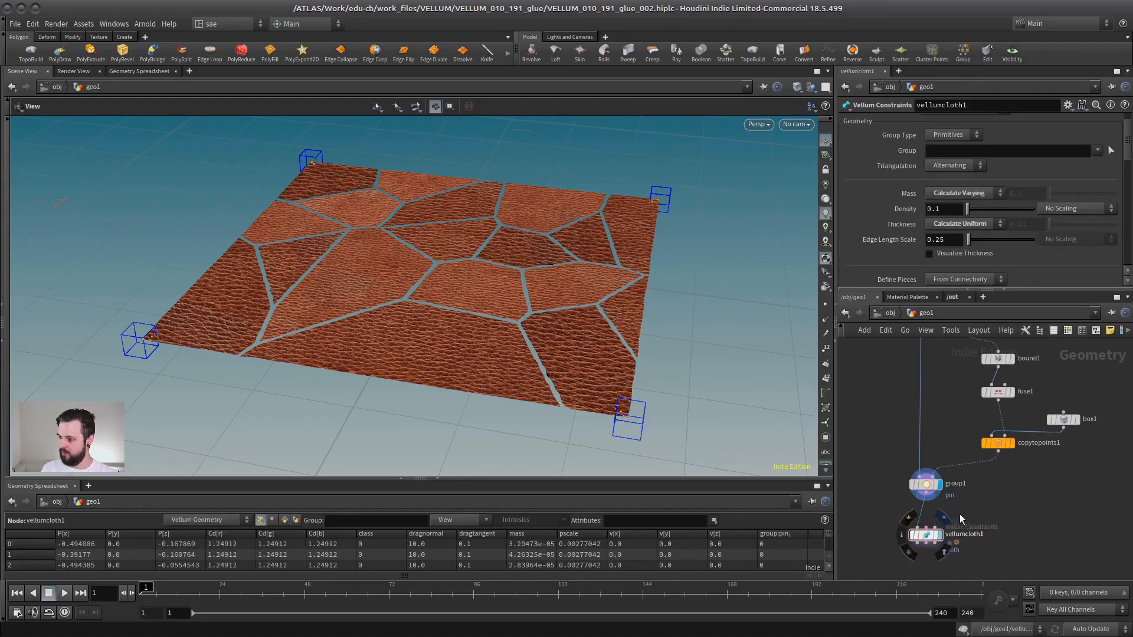
# Add a Vellum Solver node connected below the vellumcloth1 node.
pyautogui.moveTo(992, 507); pyautogui.dragTo(1022, 469, button='middle')
pyautogui.press('Tab')
pyautogui.write('veso')
pyautogui.press('Return')
pyautogui.press('Return')
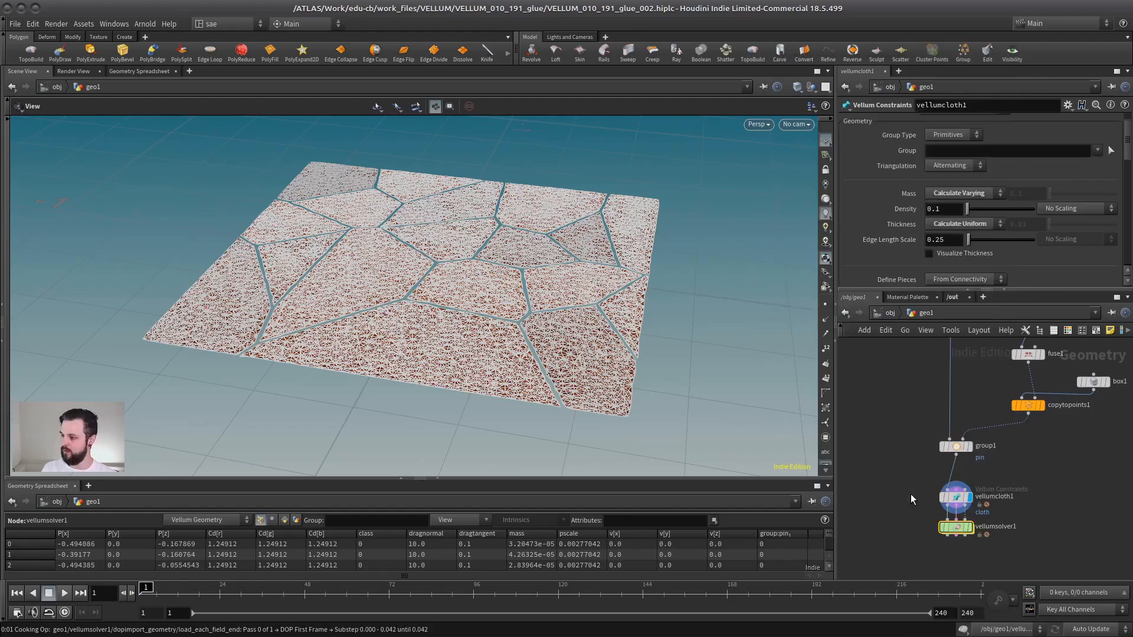
# Enlarge the parameter pane and review the pin-to-animation settings of the vellumcloth1 node.
pyautogui.moveTo(413, 401); pyautogui.dragTo(393, 390)
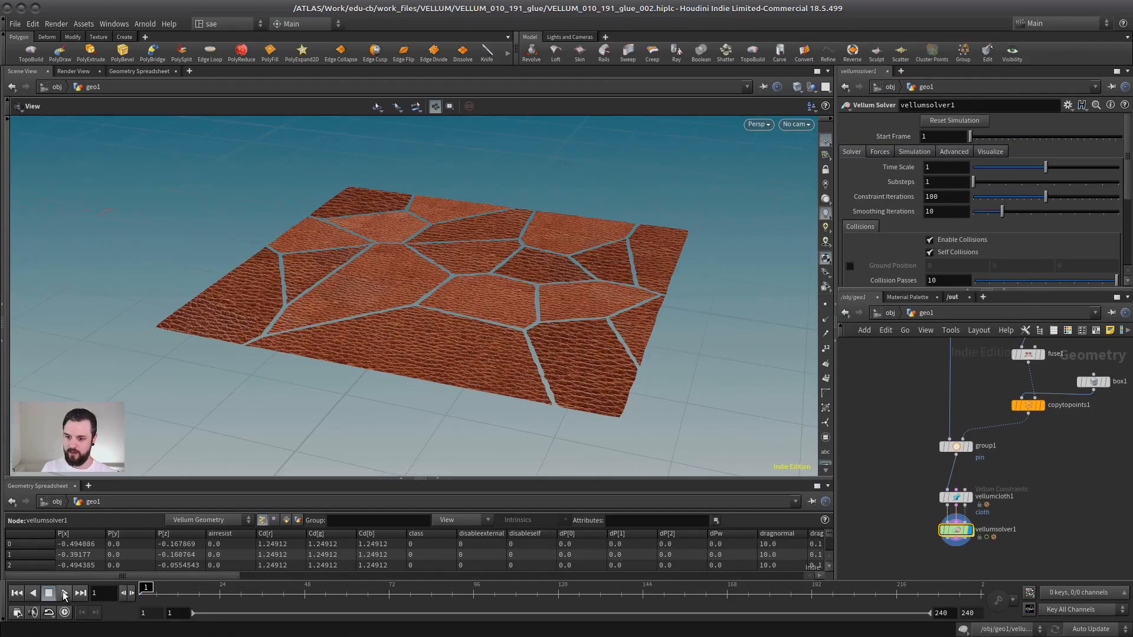
pyautogui.moveTo(1024, 289); pyautogui.dragTo(984, 380)
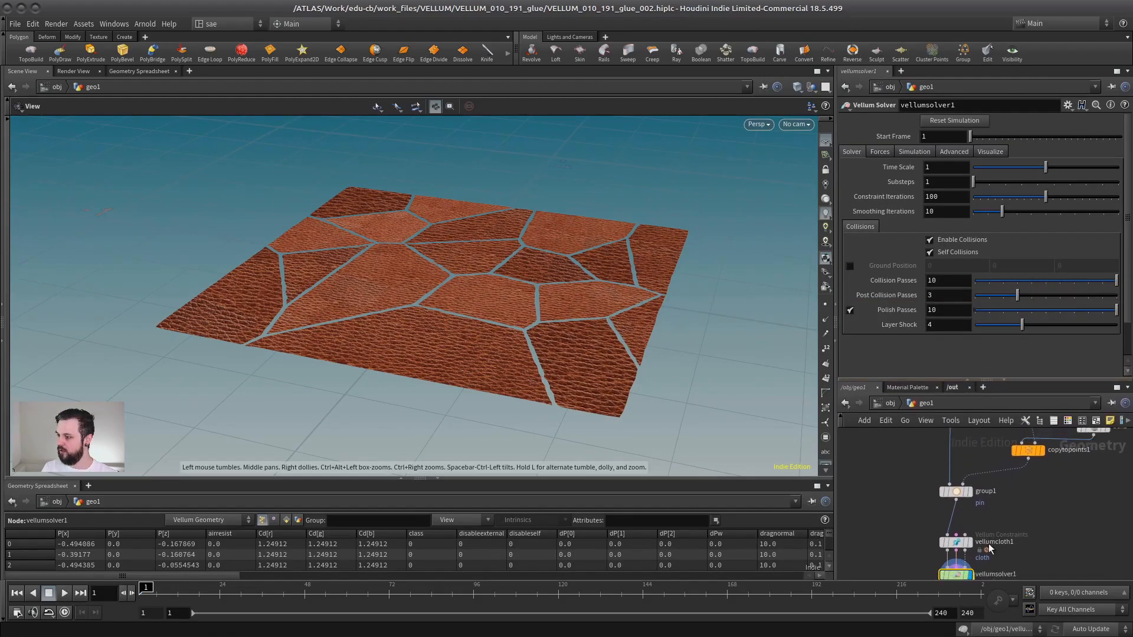
pyautogui.click(956, 541)
pyautogui.scroll(-6, 1128, 226)
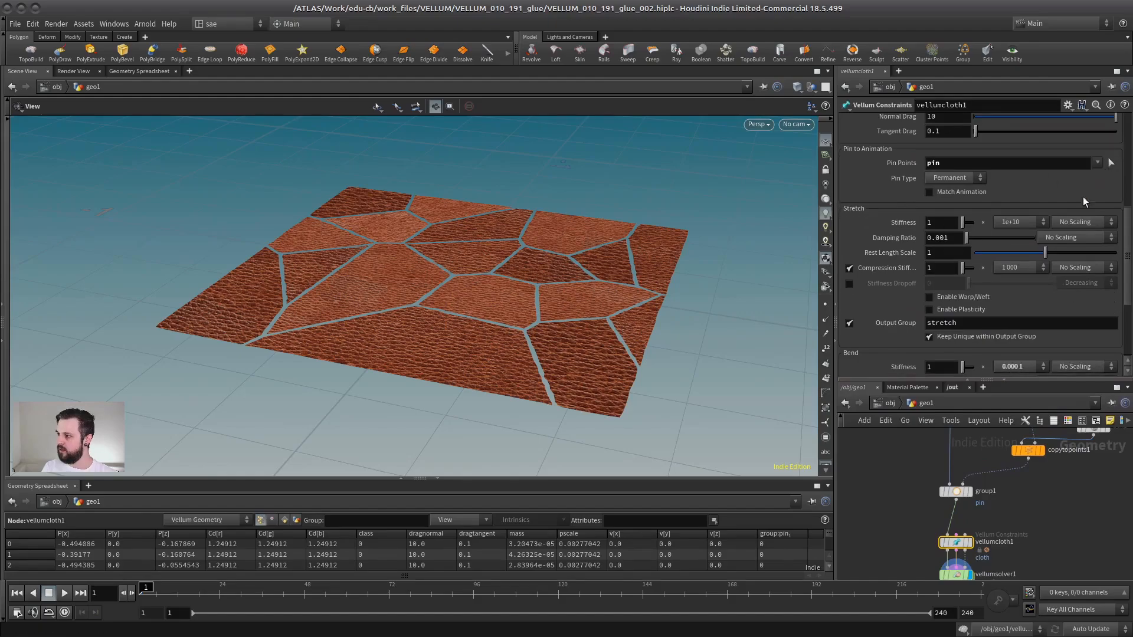
# Select the Vellum Solver, play the simulation, and return to the first frame.
pyautogui.moveTo(1035, 499); pyautogui.dragTo(1064, 432, button='middle')
pyautogui.click(986, 507)
pyautogui.moveTo(505, 372); pyautogui.dragTo(492, 392, button='middle')
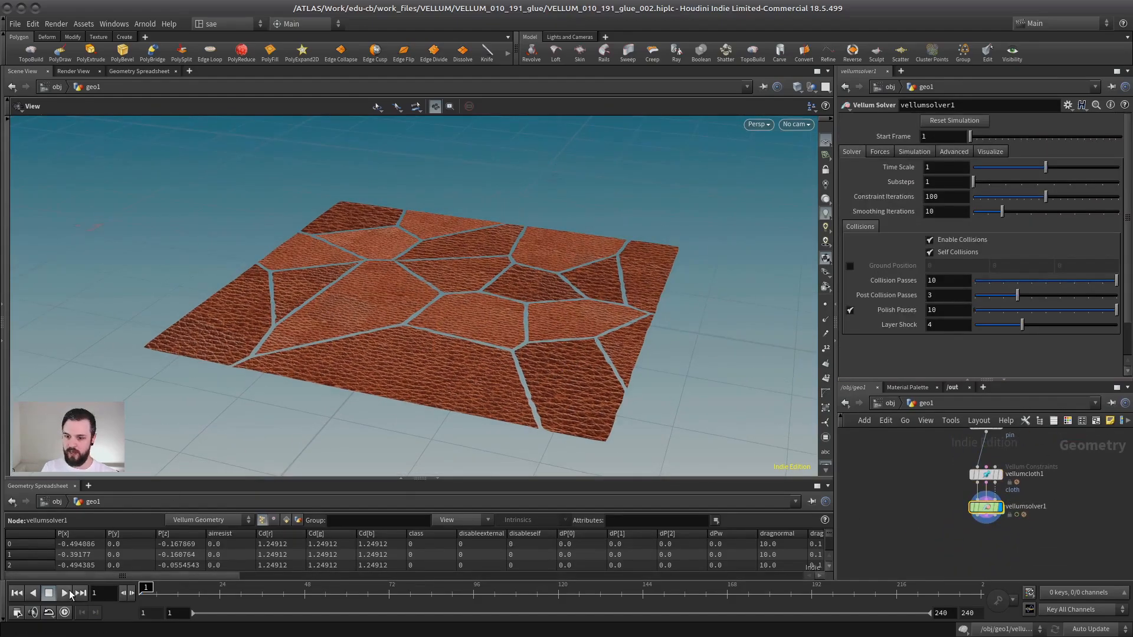
pyautogui.click(65, 593)
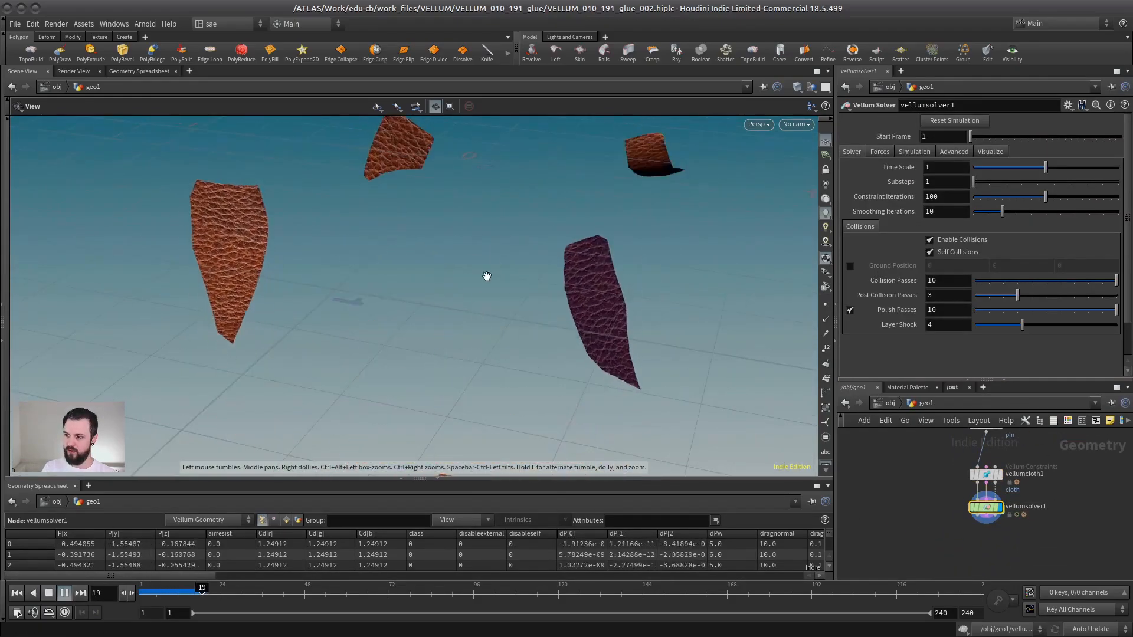
pyautogui.click(17, 593)
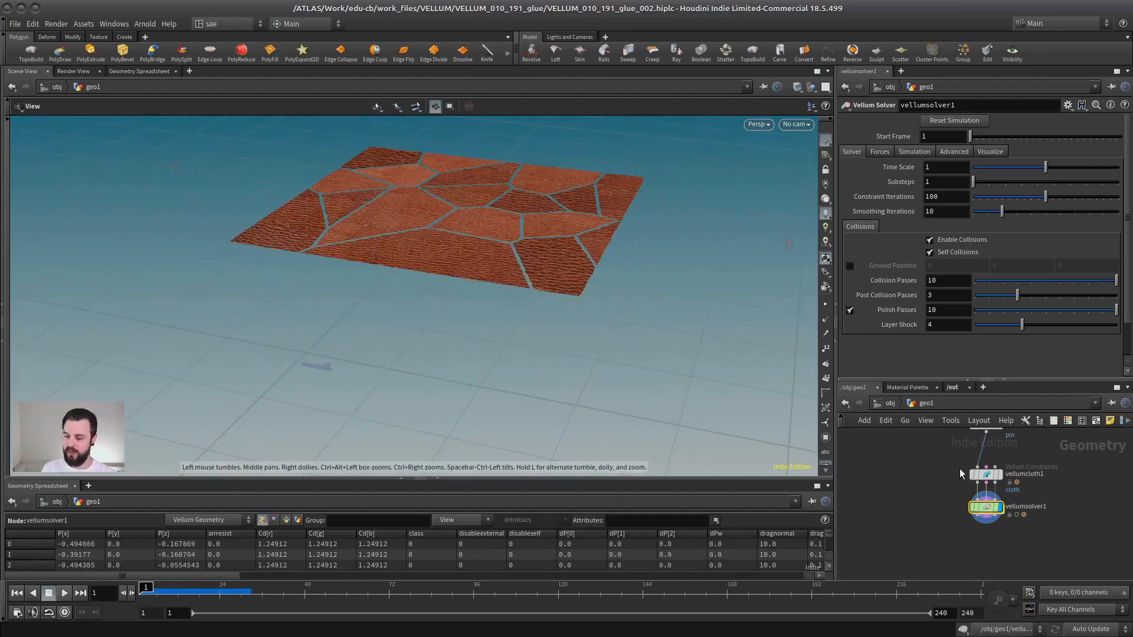
# Inspect the leather patches and their seams closely in the viewport.
pyautogui.moveTo(1044, 469); pyautogui.dragTo(989, 462, button='middle')
pyautogui.scroll(2, 989, 463)
pyautogui.moveTo(913, 512); pyautogui.dragTo(915, 554)
pyautogui.moveTo(929, 536); pyautogui.dragTo(976, 518, button='middle')
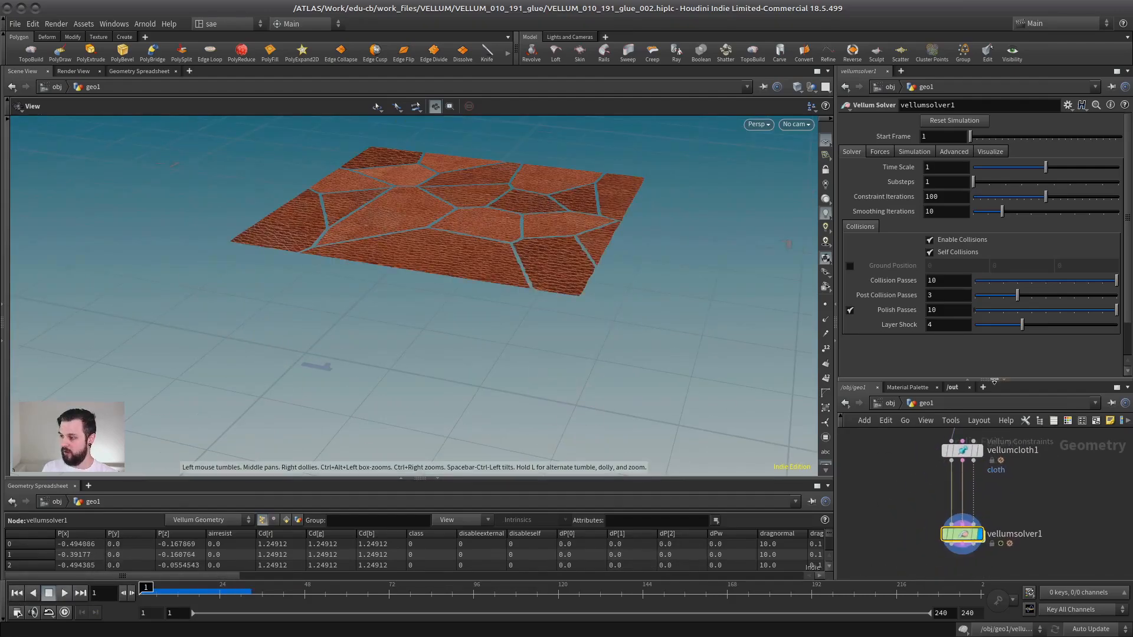
pyautogui.moveTo(1005, 381); pyautogui.dragTo(1003, 331)
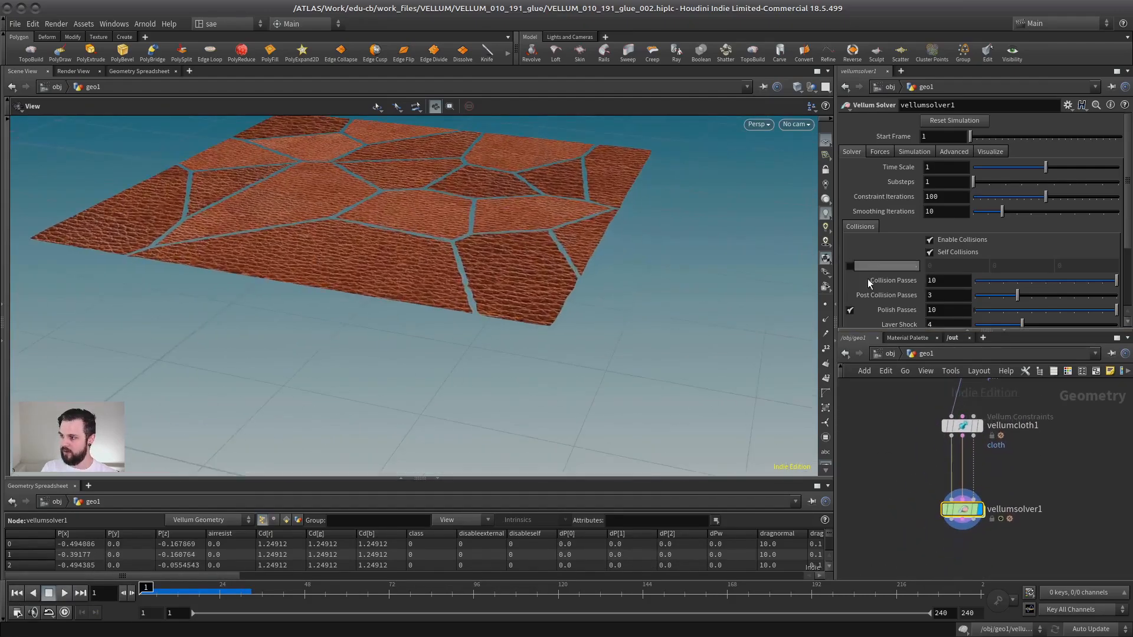
pyautogui.moveTo(561, 245); pyautogui.dragTo(569, 319)
pyautogui.moveTo(569, 319); pyautogui.dragTo(596, 352, button='middle')
pyautogui.moveTo(597, 352); pyautogui.dragTo(821, 334, button='right')
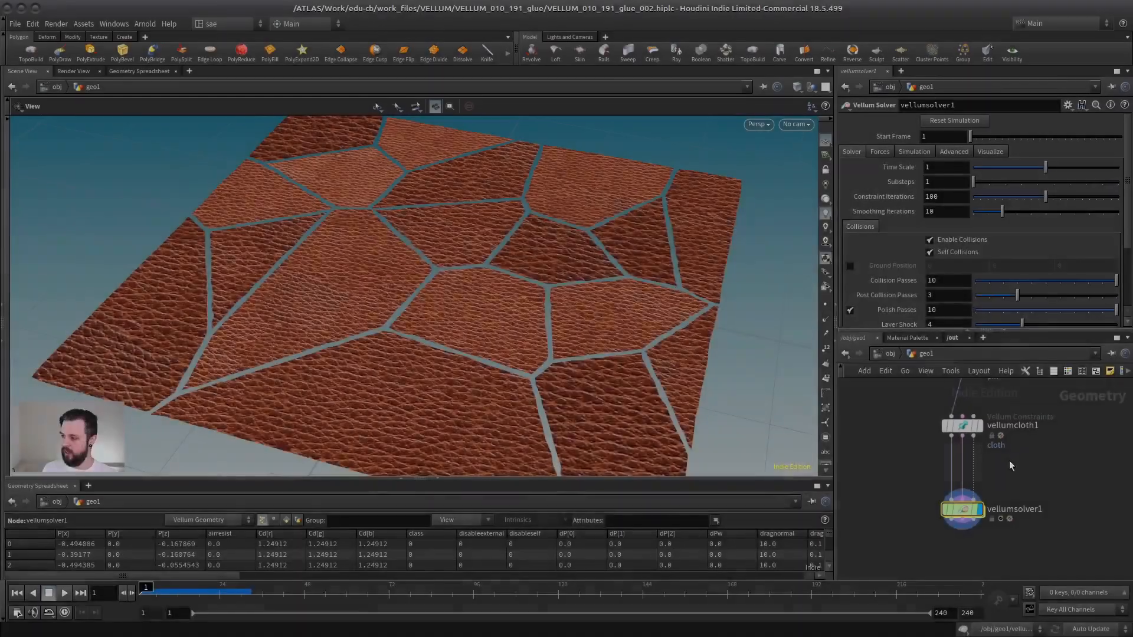
# Insert a Vellum Stitch Points node between vellumcloth1 and vellumsolver1 and set it as the displayed node.
pyautogui.moveTo(1009, 466); pyautogui.dragTo(1012, 479, button='middle')
pyautogui.press('Tab')
pyautogui.write('vell')
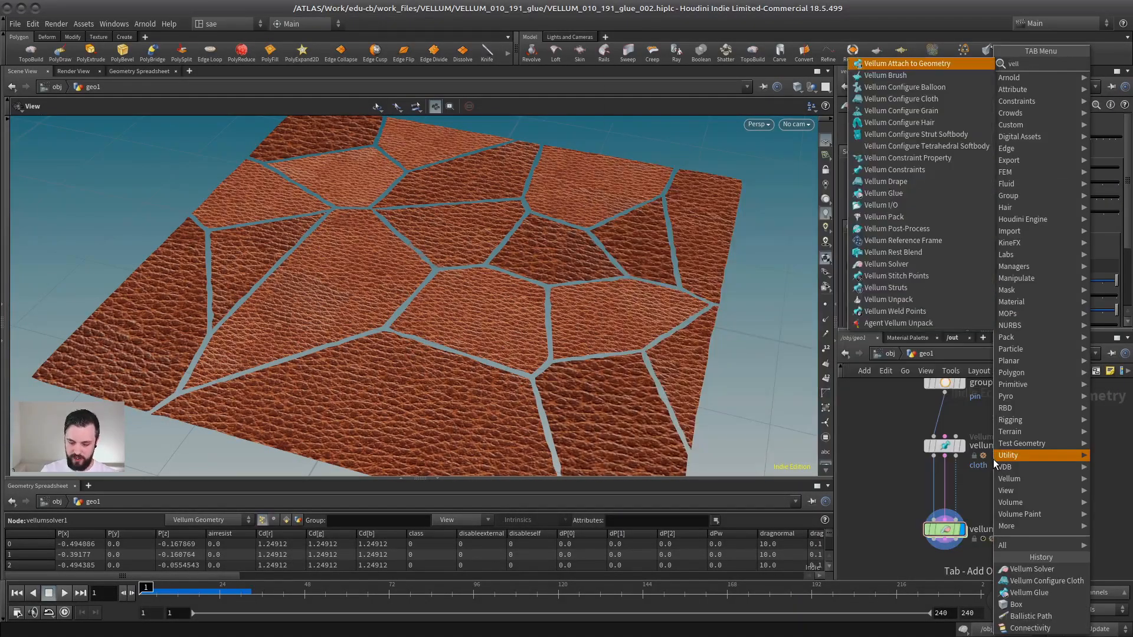
pyautogui.write('um sti')
pyautogui.press('Return')
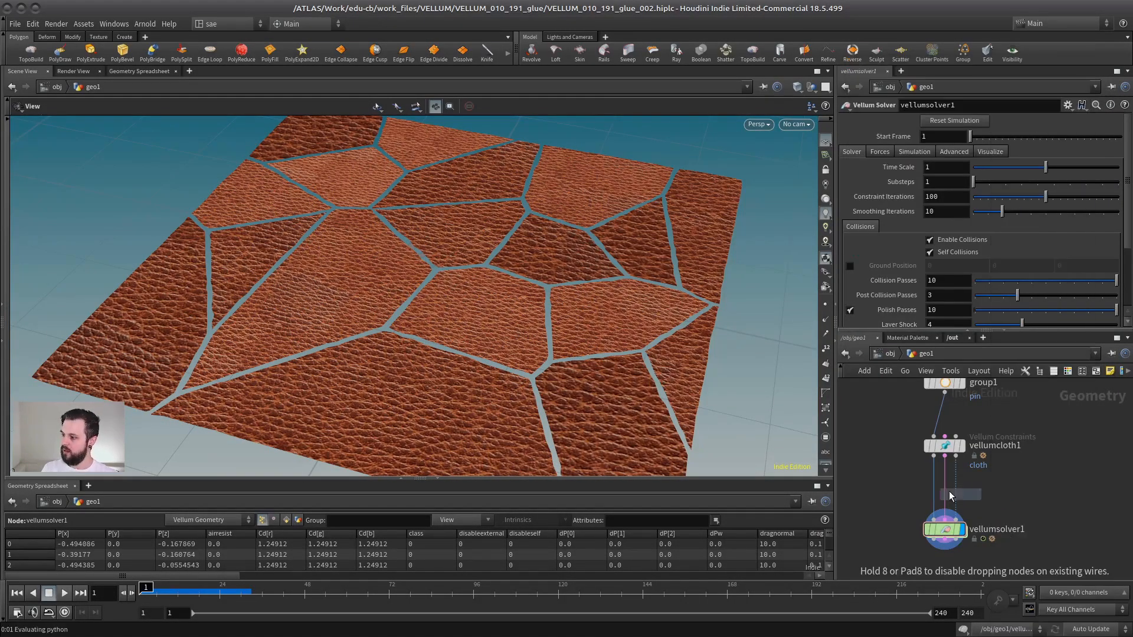
pyautogui.click(950, 492)
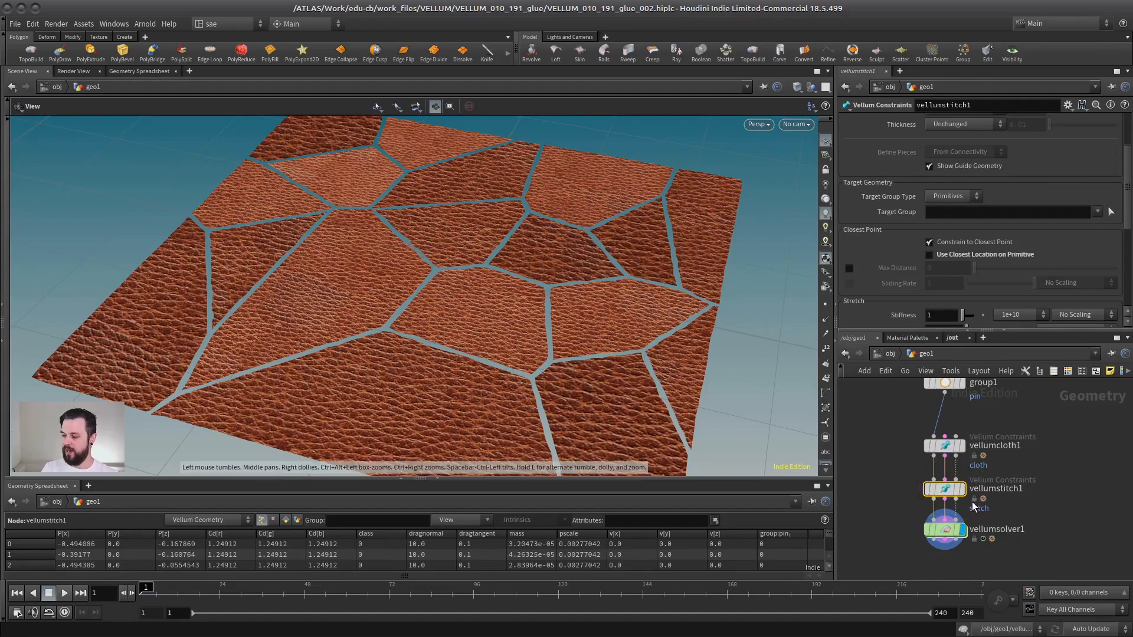
pyautogui.click(961, 488)
# Inspect the stitch constraint guides along the patch seams in the viewport.
pyautogui.moveTo(374, 286); pyautogui.dragTo(374, 245)
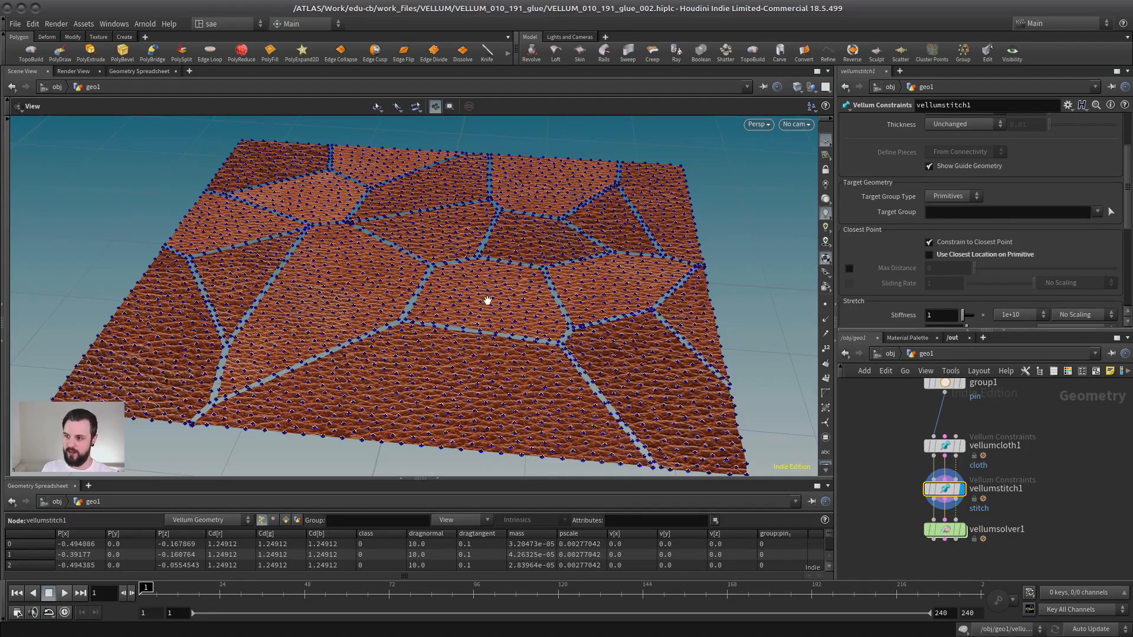
pyautogui.scroll(5, 487, 301)
pyautogui.moveTo(458, 334); pyautogui.dragTo(359, 338, button='right')
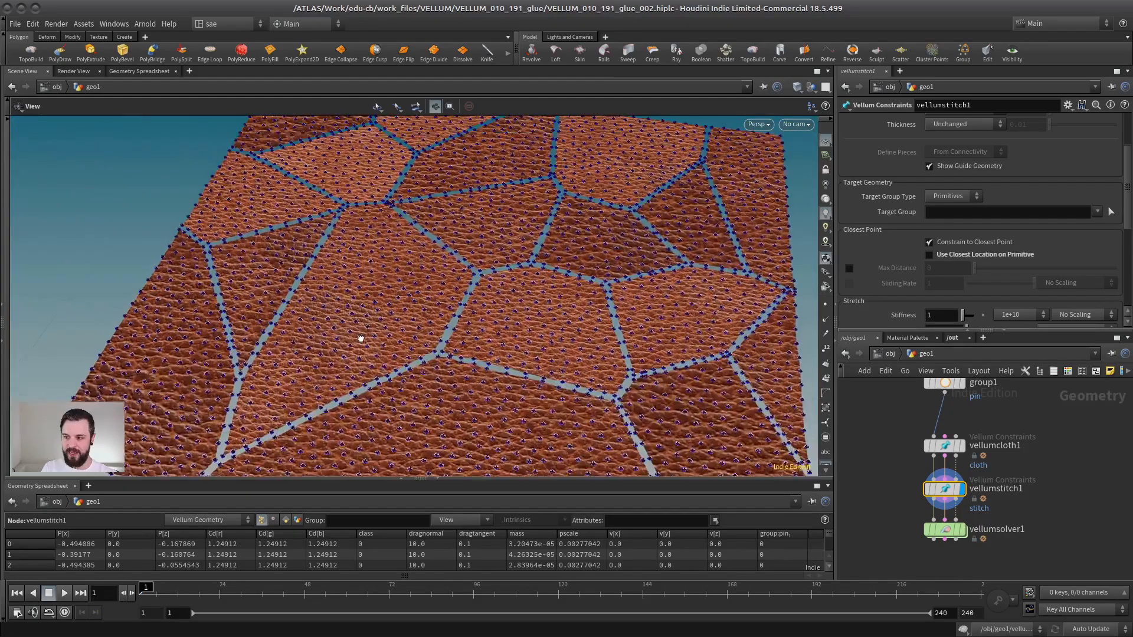
pyautogui.moveTo(359, 339); pyautogui.dragTo(420, 307)
pyautogui.moveTo(420, 306); pyautogui.dragTo(405, 281, button='right')
pyautogui.moveTo(405, 281); pyautogui.dragTo(415, 309)
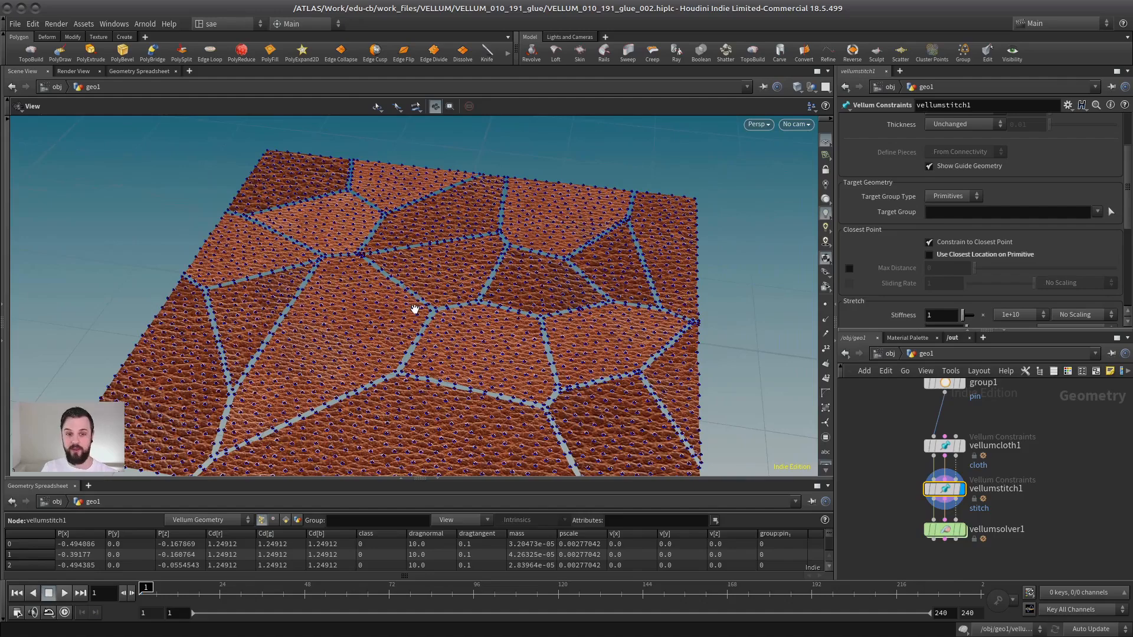
pyautogui.scroll(2, 1126, 218)
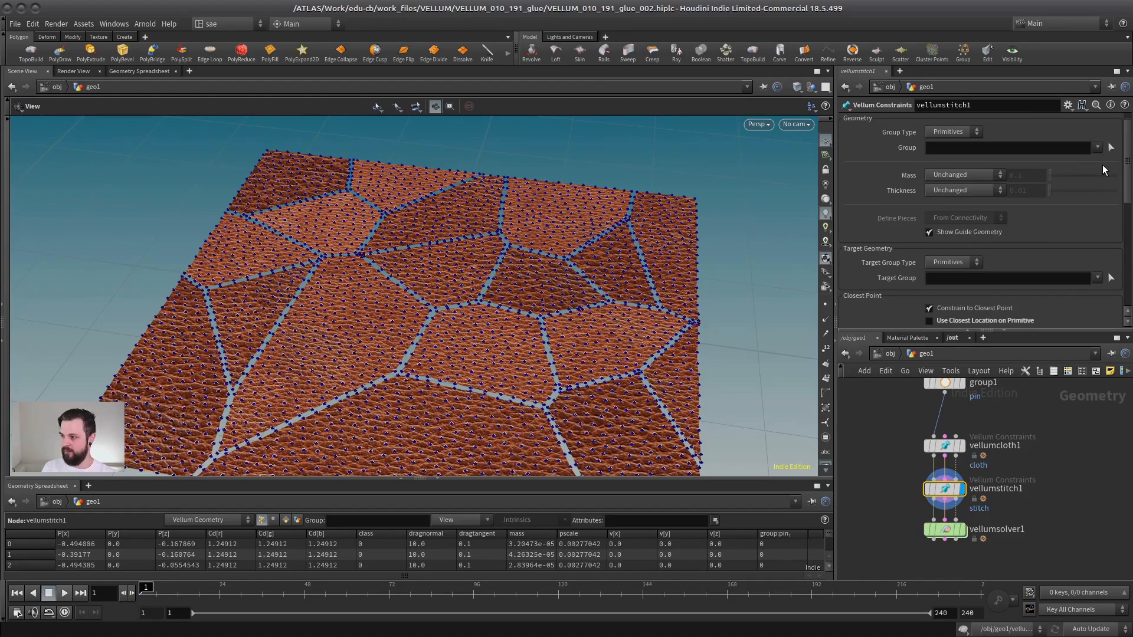
pyautogui.click(1098, 148)
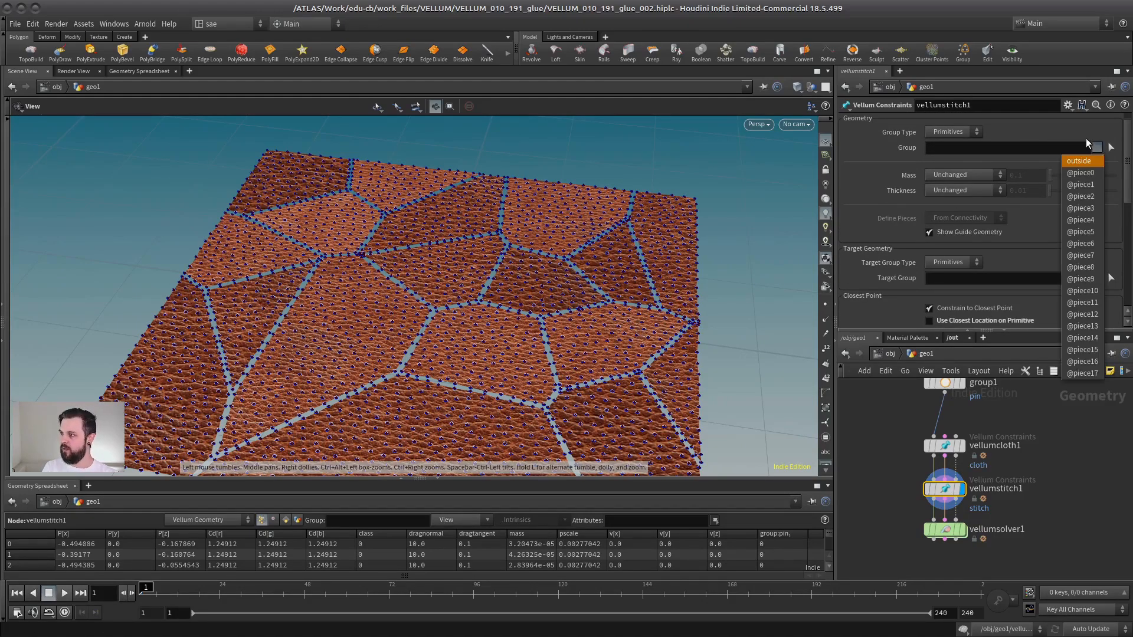
pyautogui.click(1083, 180)
pyautogui.click(1097, 280)
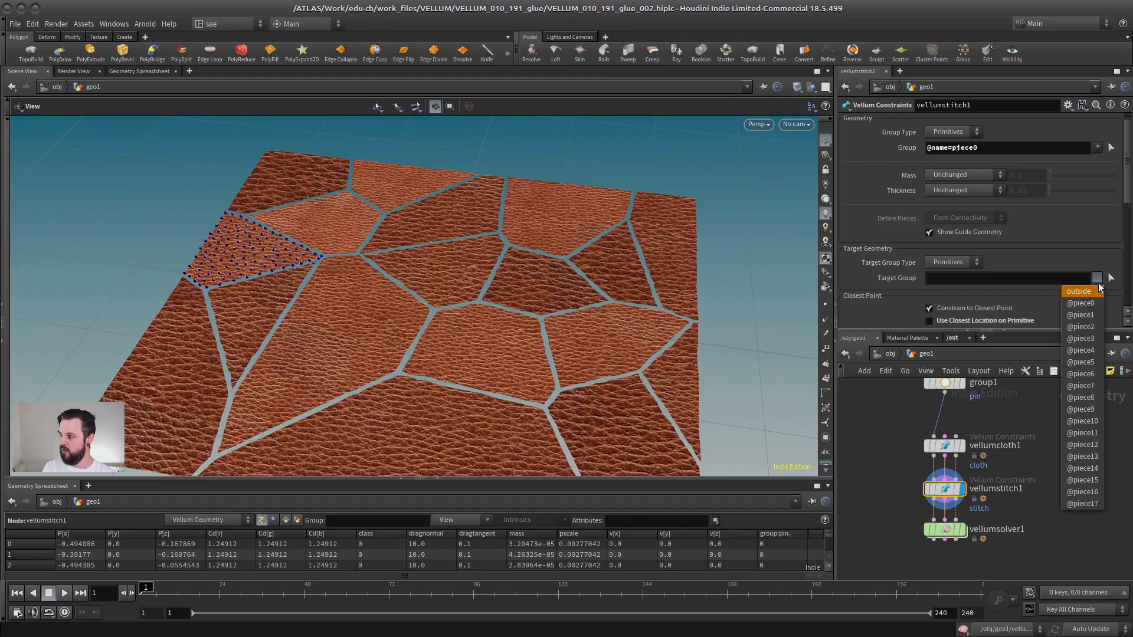
pyautogui.click(1081, 315)
# Inspect the stitch constraints between the two chosen patches from several angles in the viewport.
pyautogui.moveTo(337, 284); pyautogui.dragTo(446, 320)
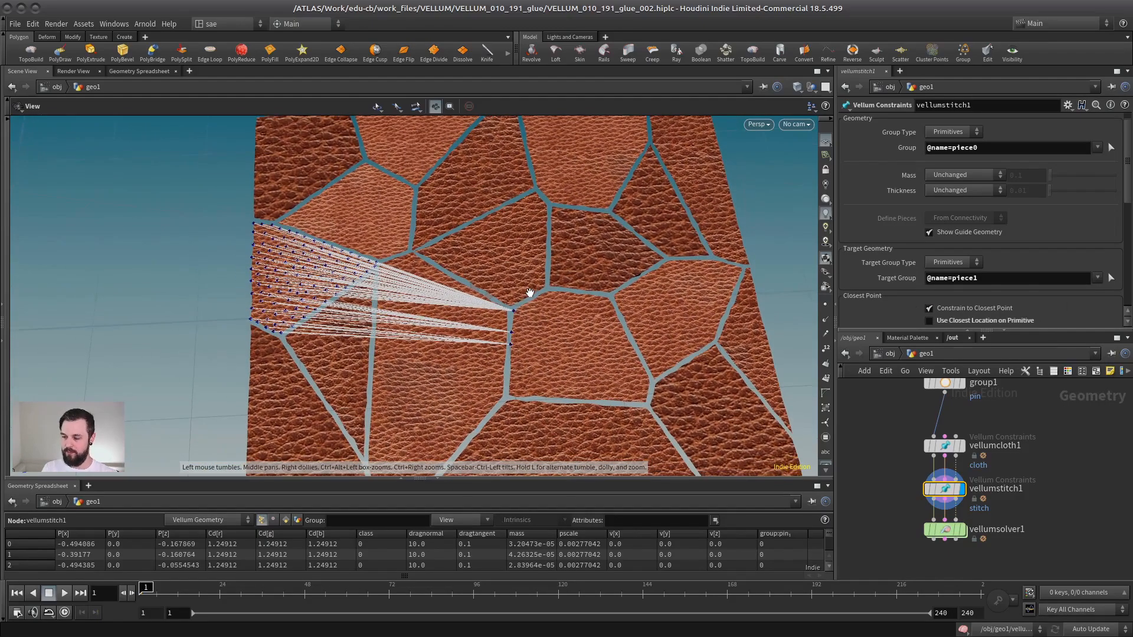
pyautogui.moveTo(469, 248); pyautogui.dragTo(401, 260, button='middle')
pyautogui.scroll(-6, 401, 259)
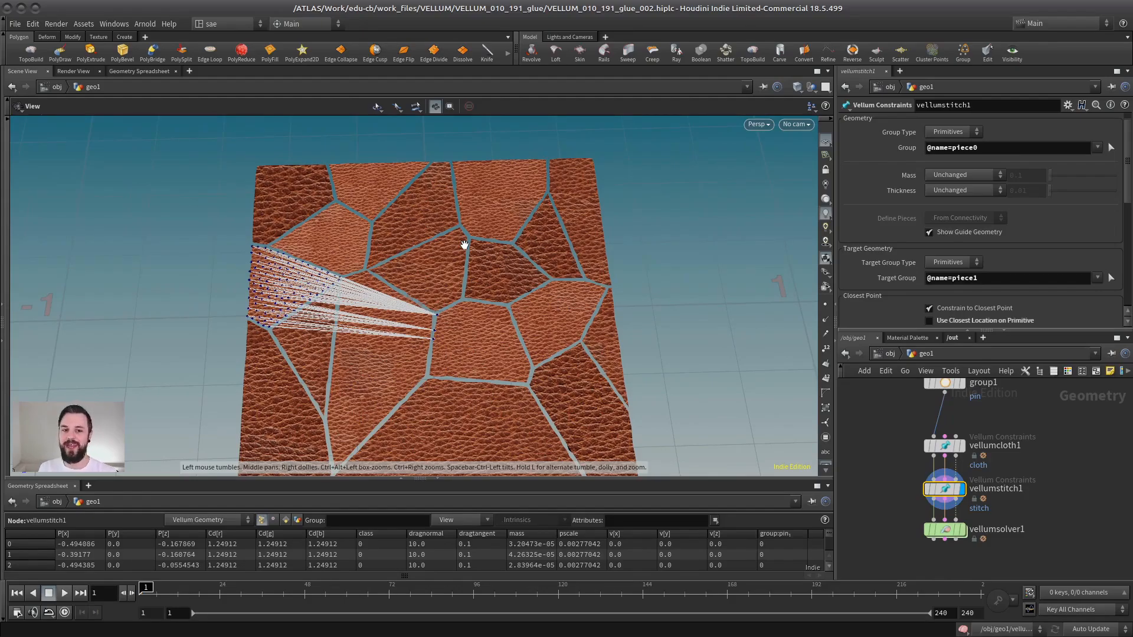
pyautogui.scroll(-2, 453, 295)
pyautogui.moveTo(453, 295); pyautogui.dragTo(406, 218)
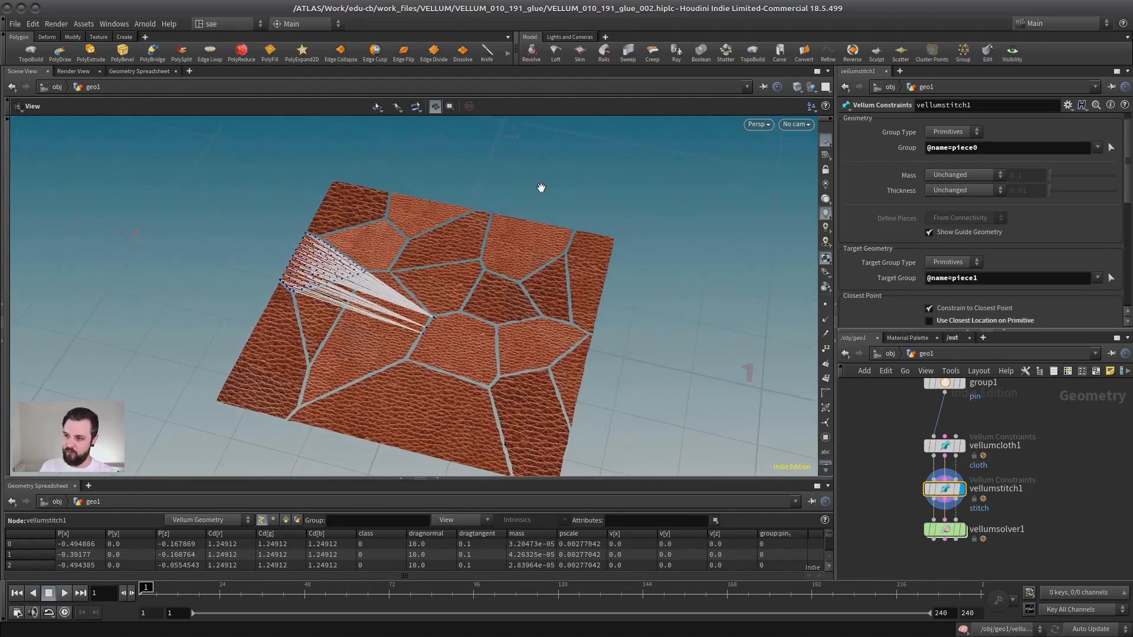
pyautogui.moveTo(445, 296); pyautogui.dragTo(447, 240)
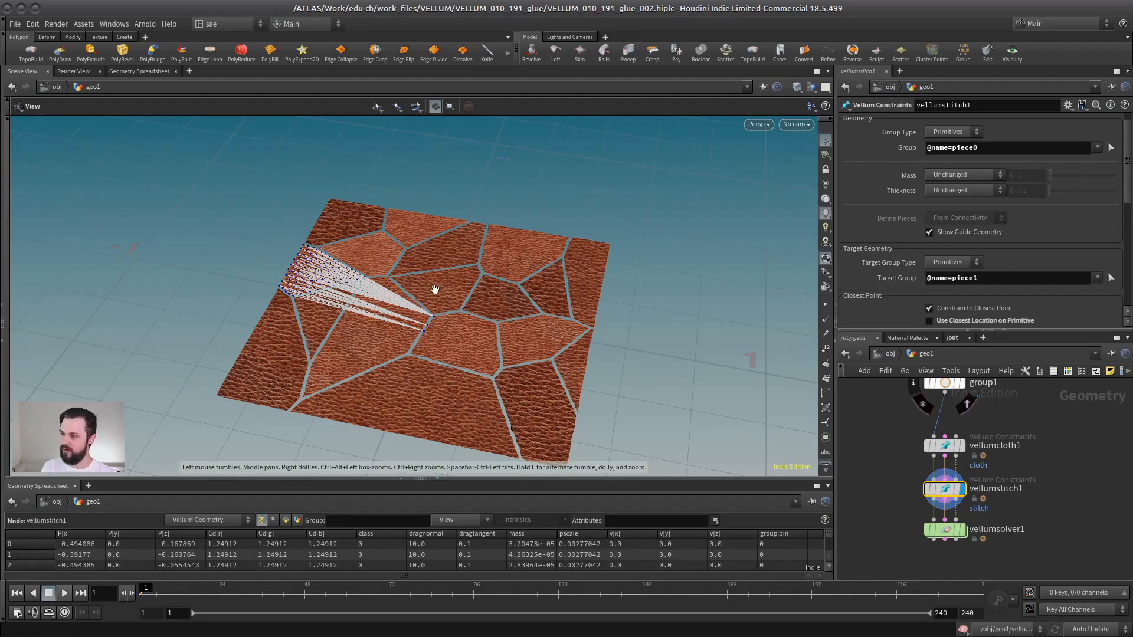
pyautogui.moveTo(435, 290); pyautogui.dragTo(472, 329)
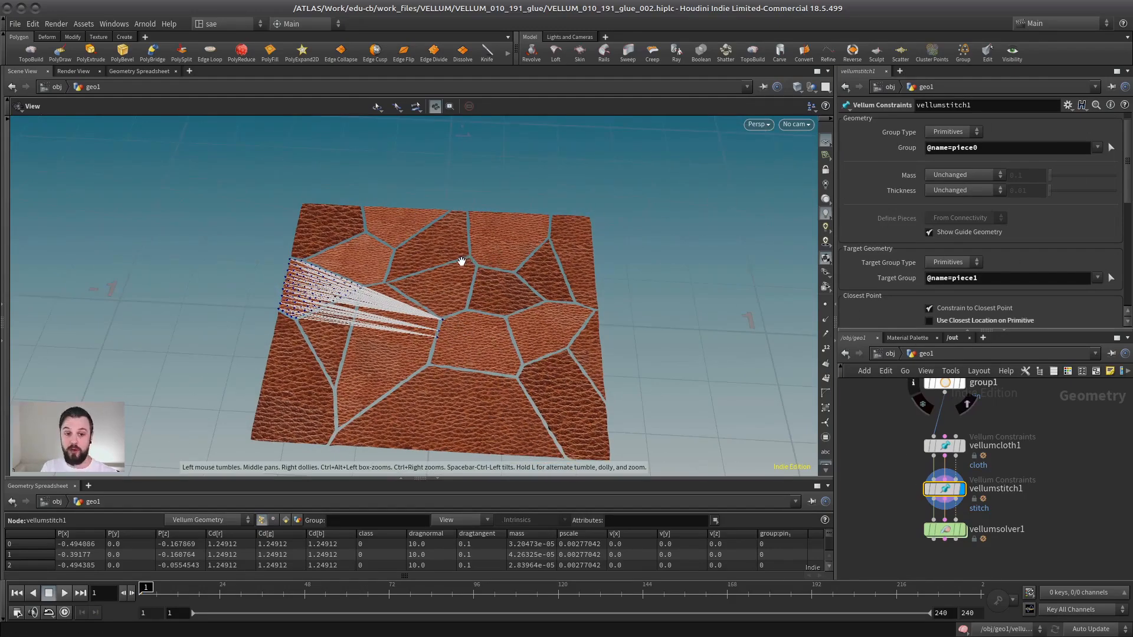
# Replace the Vellum Stitch Points node with a Vellum Glue node between vellumcloth1 and vellumsolver1, and display it.
pyautogui.press('Delete')
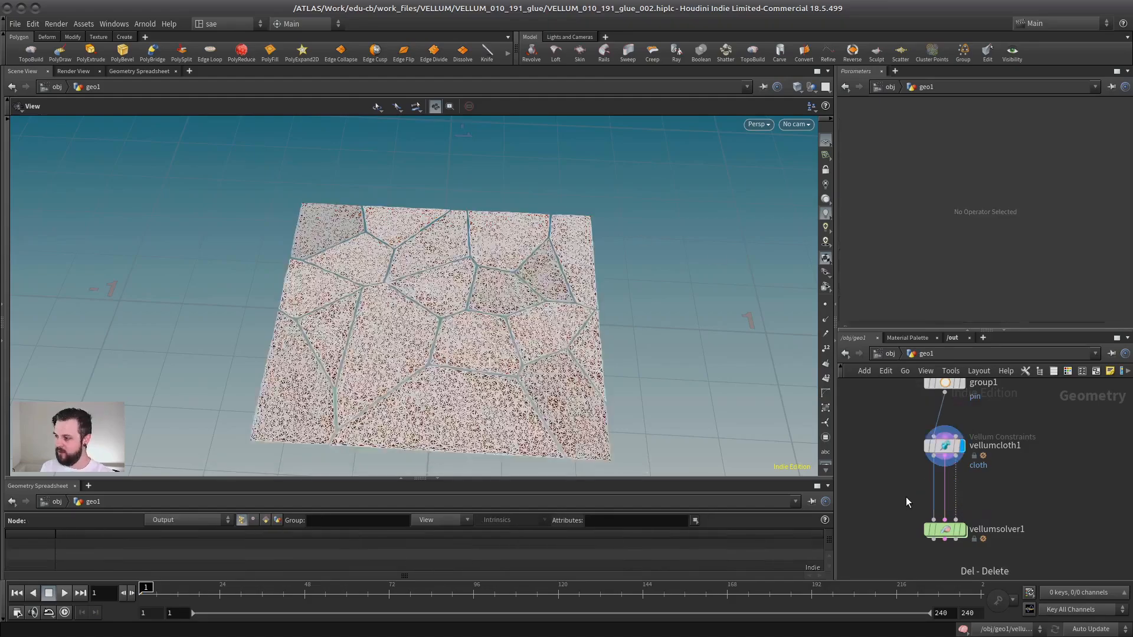
pyautogui.press('Tab')
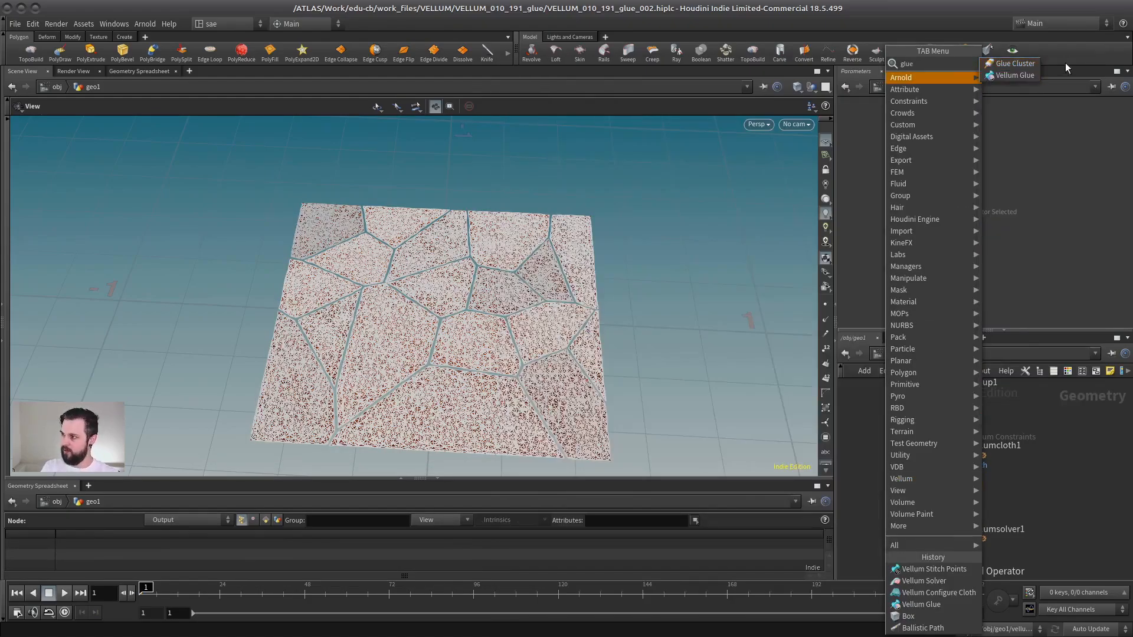
pyautogui.click(946, 488)
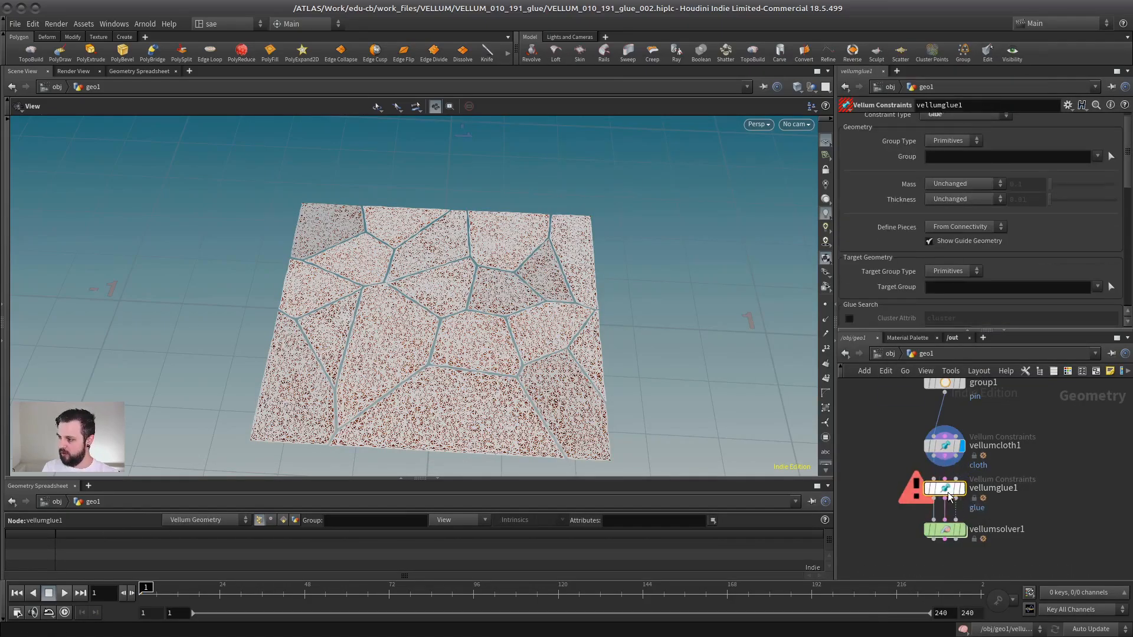
pyautogui.moveTo(949, 493); pyautogui.dragTo(948, 496)
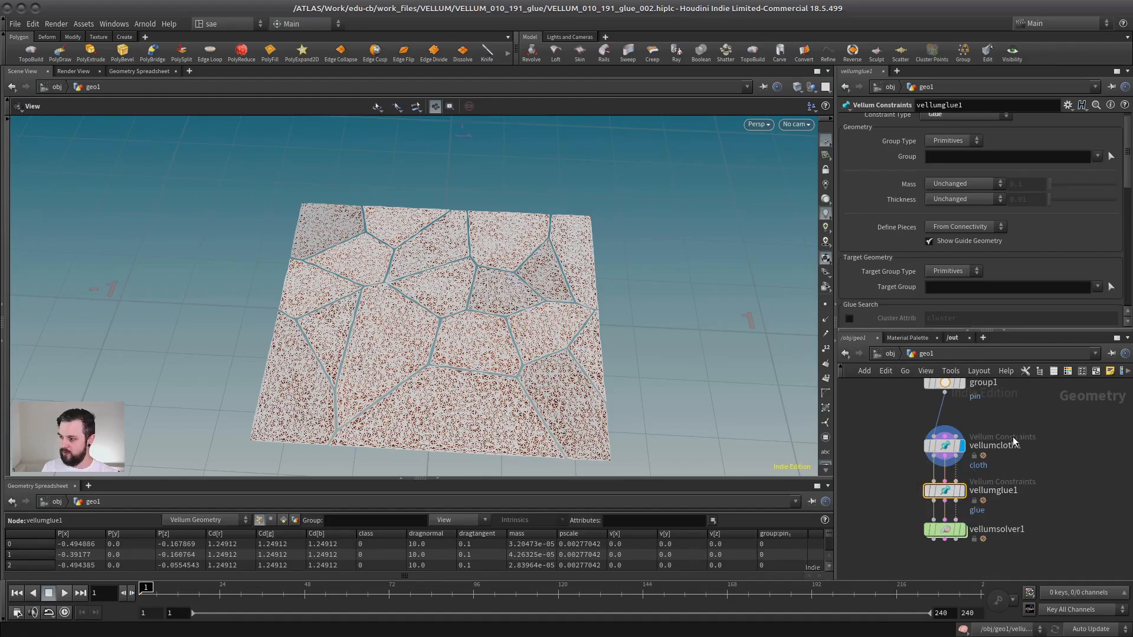
pyautogui.moveTo(1014, 442); pyautogui.dragTo(1040, 414, button='middle')
pyautogui.moveTo(968, 506); pyautogui.dragTo(968, 515)
pyautogui.click(989, 511)
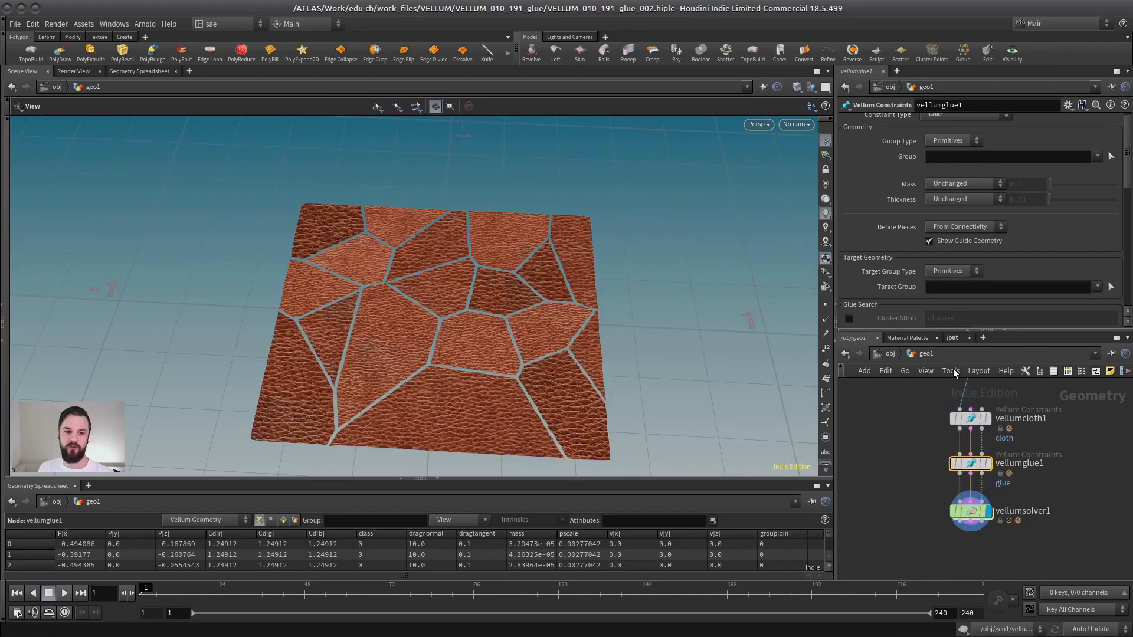
pyautogui.click(989, 464)
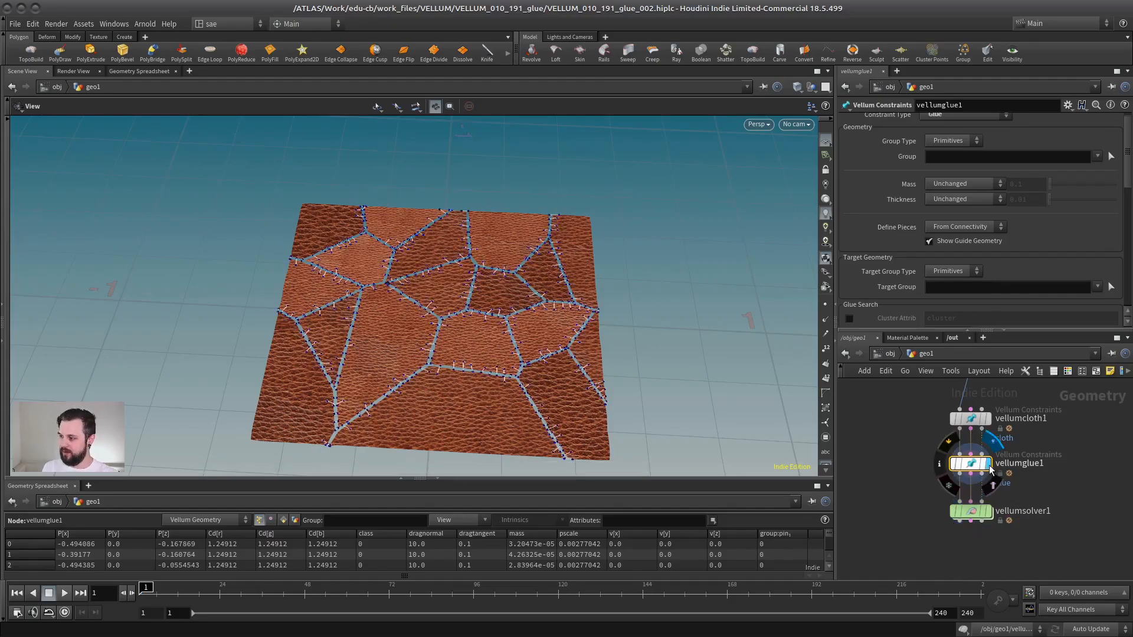
# Set the glue's Max Search Dist to 0.017.
pyautogui.scroll(6, 600, 299)
pyautogui.moveTo(622, 301); pyautogui.dragTo(588, 283, button='middle')
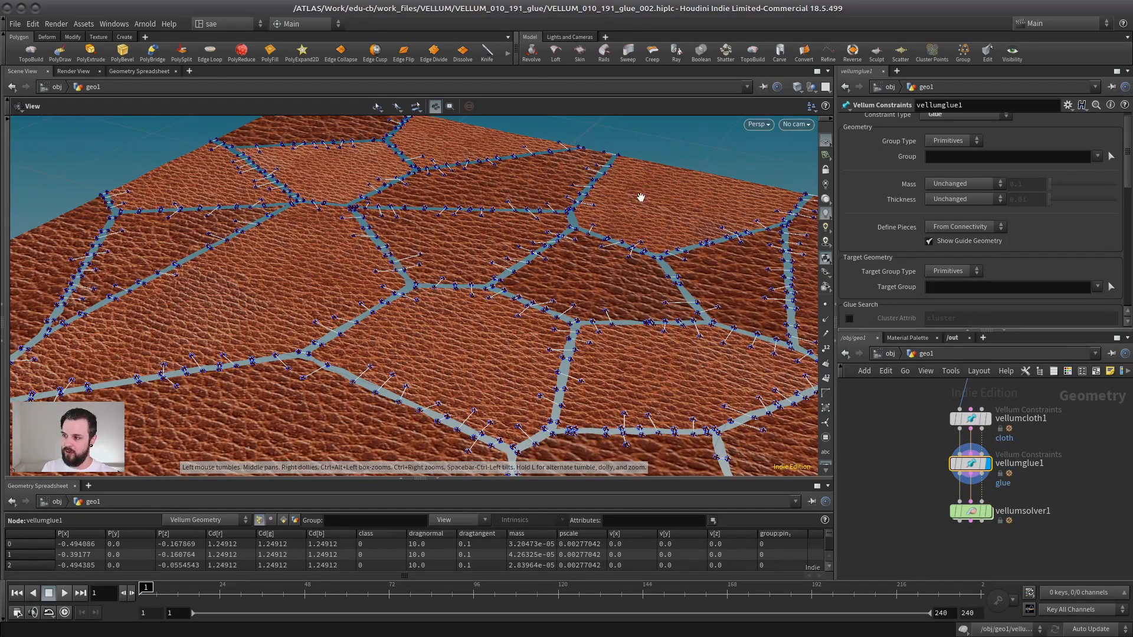
pyautogui.moveTo(641, 197); pyautogui.dragTo(628, 231, button='middle')
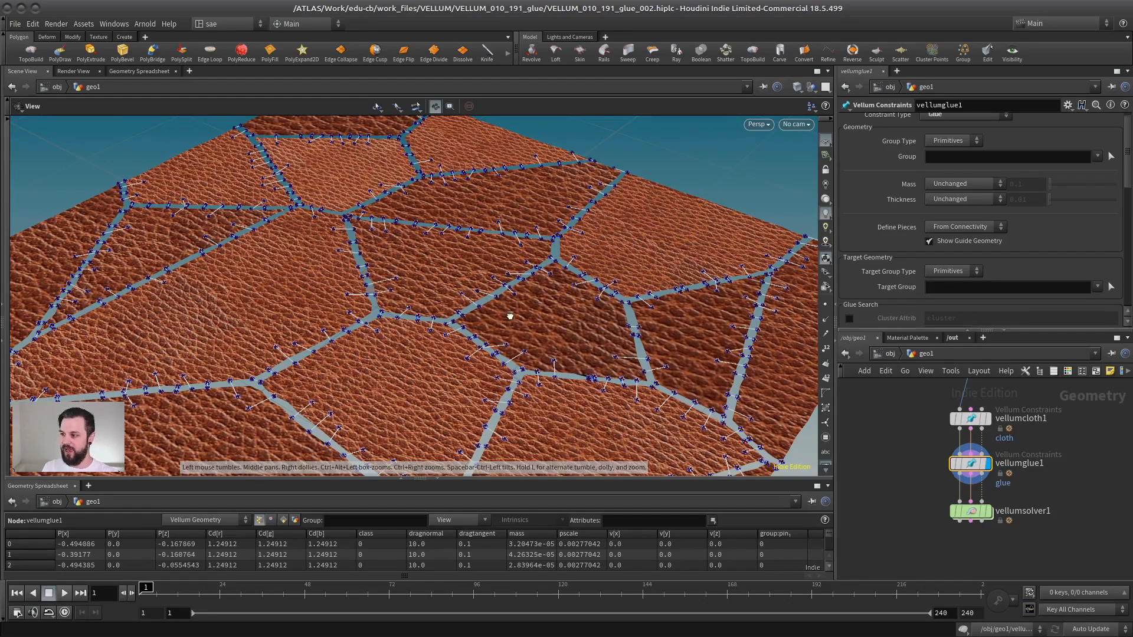
pyautogui.moveTo(510, 316); pyautogui.dragTo(470, 280, button='middle')
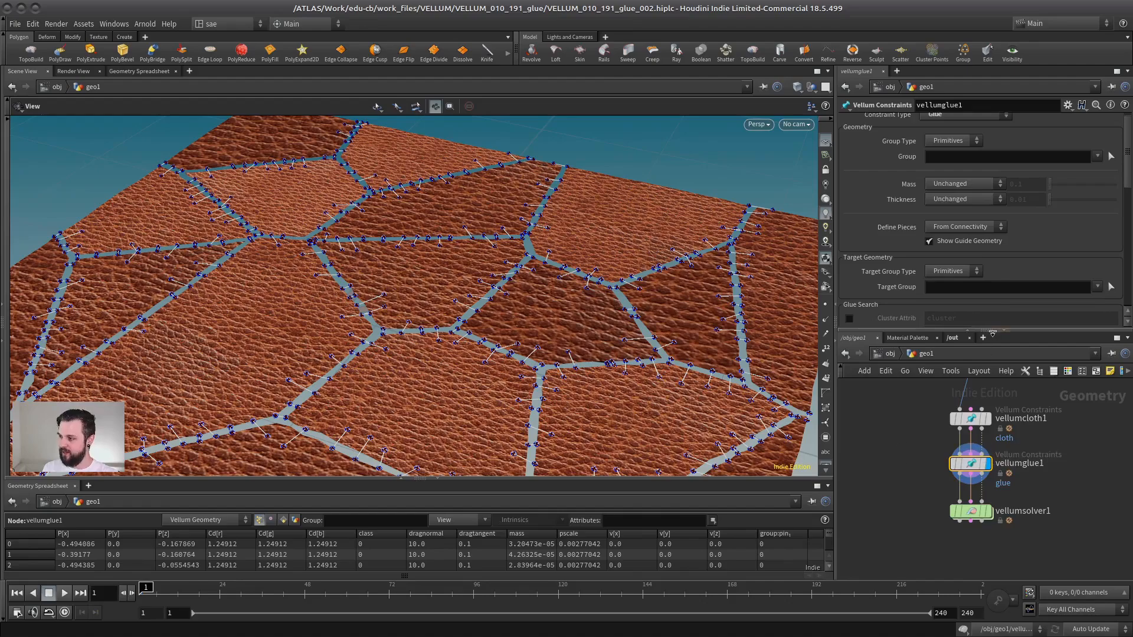
pyautogui.moveTo(992, 333); pyautogui.dragTo(992, 432)
pyautogui.scroll(5, 570, 319)
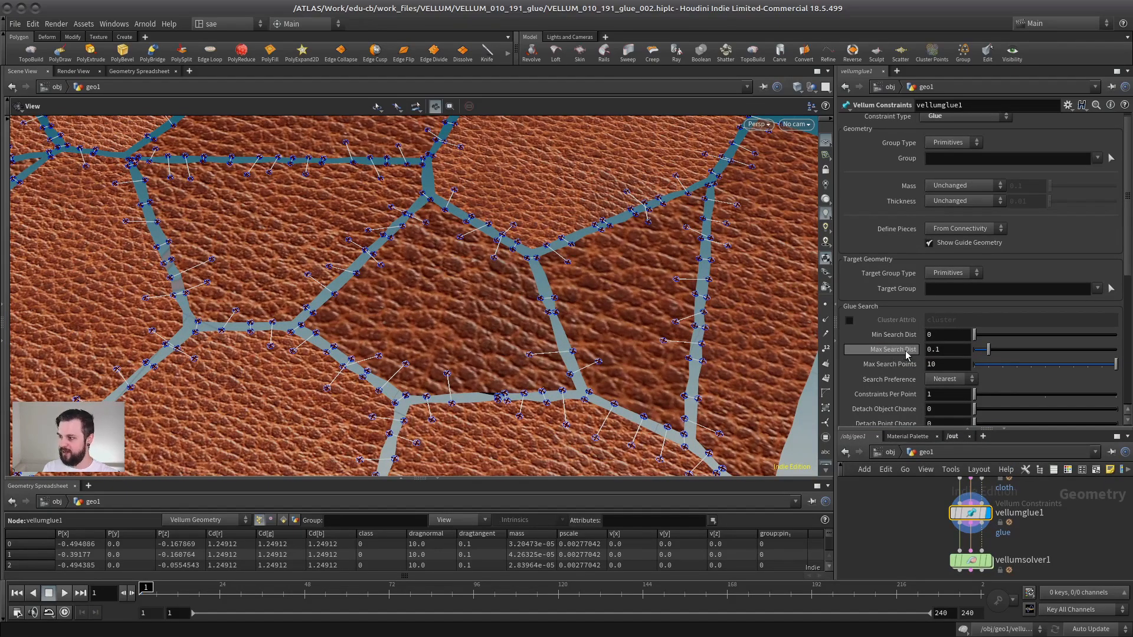
pyautogui.moveTo(987, 352); pyautogui.dragTo(978, 355)
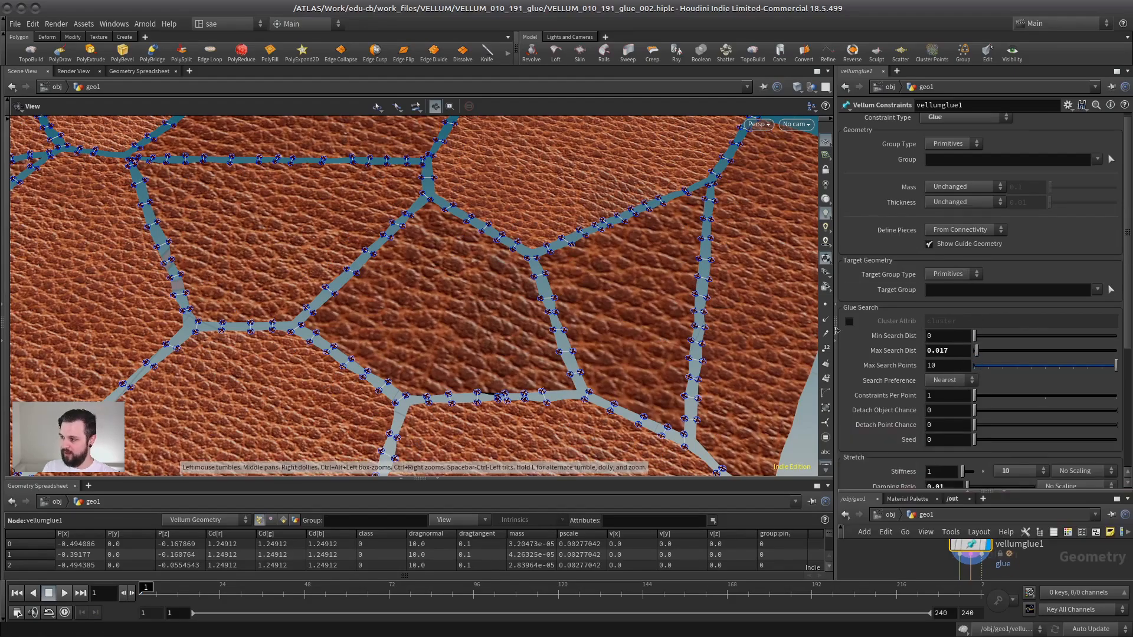
# Inspect the glue constraint guides along the patch seams from several angles in the viewport.
pyautogui.moveTo(579, 309); pyautogui.dragTo(552, 318)
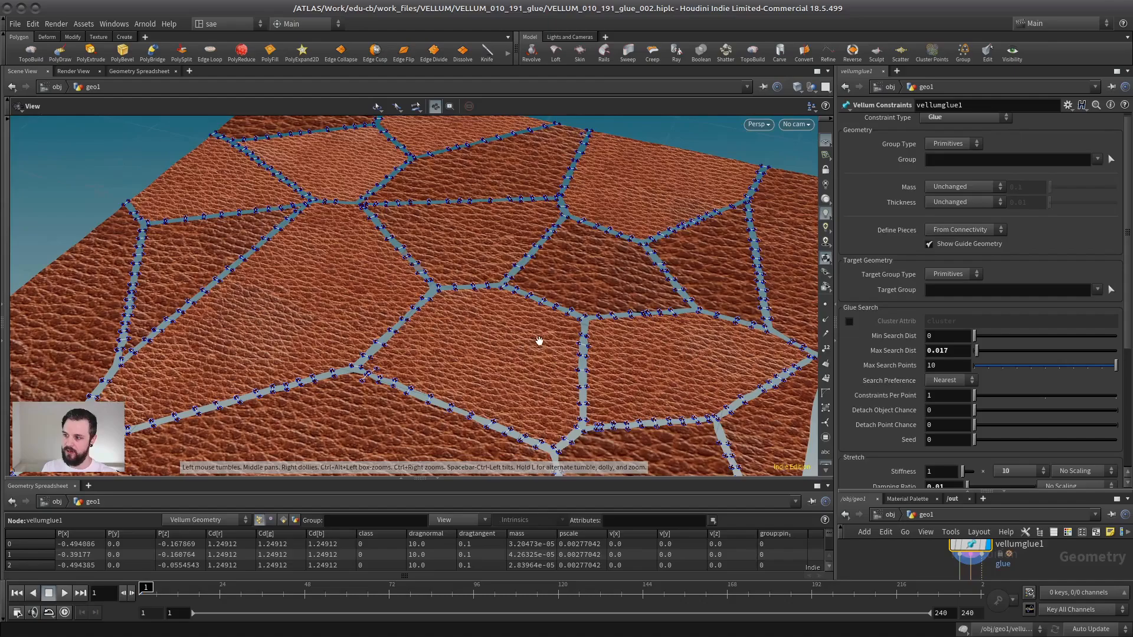
pyautogui.click(825, 305)
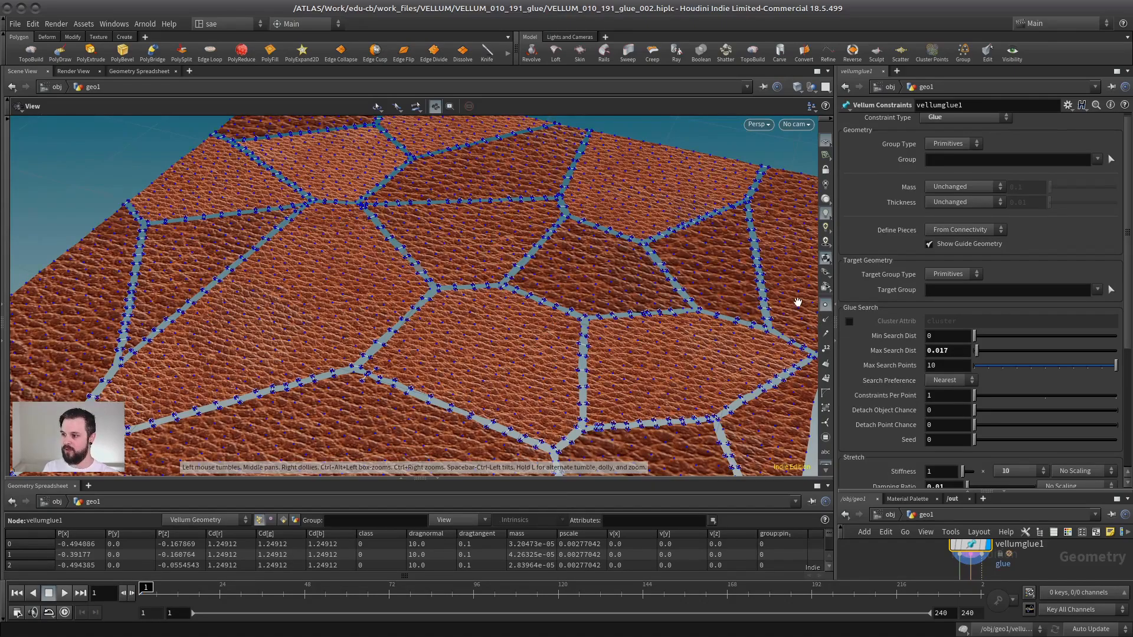
pyautogui.moveTo(702, 297); pyautogui.dragTo(544, 298, button='middle')
pyautogui.moveTo(543, 299); pyautogui.dragTo(632, 310, button='right')
pyautogui.moveTo(631, 309); pyautogui.dragTo(641, 349)
pyautogui.moveTo(667, 331); pyautogui.dragTo(609, 316, button='middle')
pyautogui.moveTo(609, 317); pyautogui.dragTo(685, 315, button='right')
pyautogui.click(824, 306)
pyautogui.moveTo(512, 322); pyautogui.dragTo(397, 335, button='right')
pyautogui.moveTo(401, 334); pyautogui.dragTo(546, 314)
pyautogui.moveTo(546, 313); pyautogui.dragTo(504, 302, button='right')
pyautogui.moveTo(505, 302); pyautogui.dragTo(405, 220)
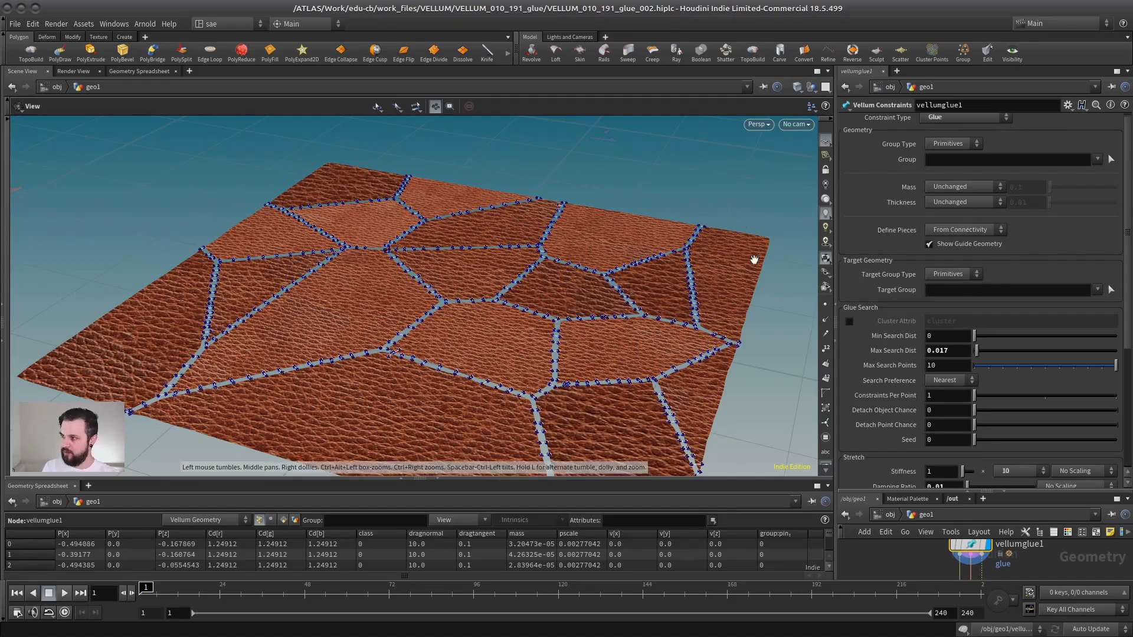
pyautogui.moveTo(482, 215); pyautogui.dragTo(494, 324)
pyautogui.moveTo(517, 337); pyautogui.dragTo(431, 334, button='right')
pyautogui.moveTo(431, 334); pyautogui.dragTo(463, 288)
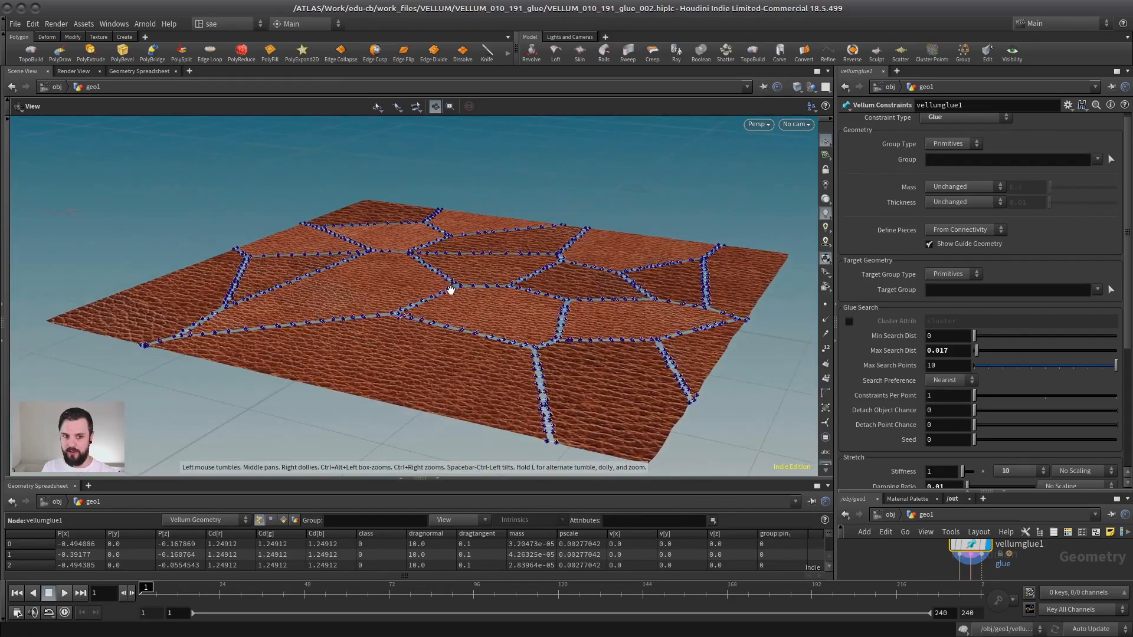
pyautogui.moveTo(971, 493); pyautogui.dragTo(964, 344)
pyautogui.moveTo(448, 317); pyautogui.dragTo(614, 354)
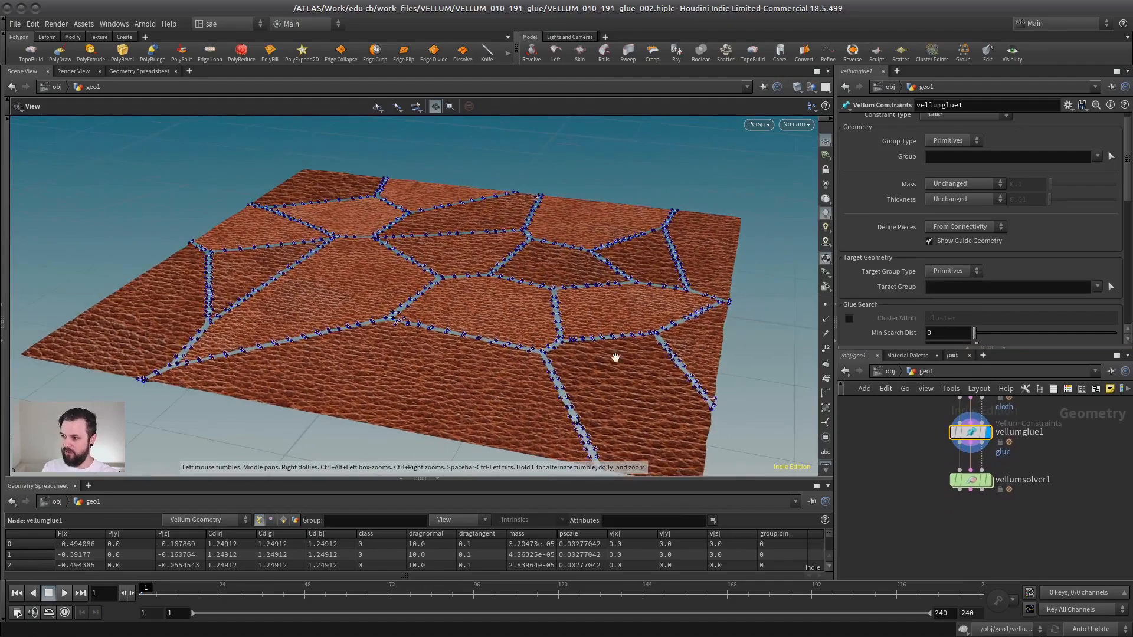
# Select the Vellum Solver and play the simulation briefly.
pyautogui.click(984, 481)
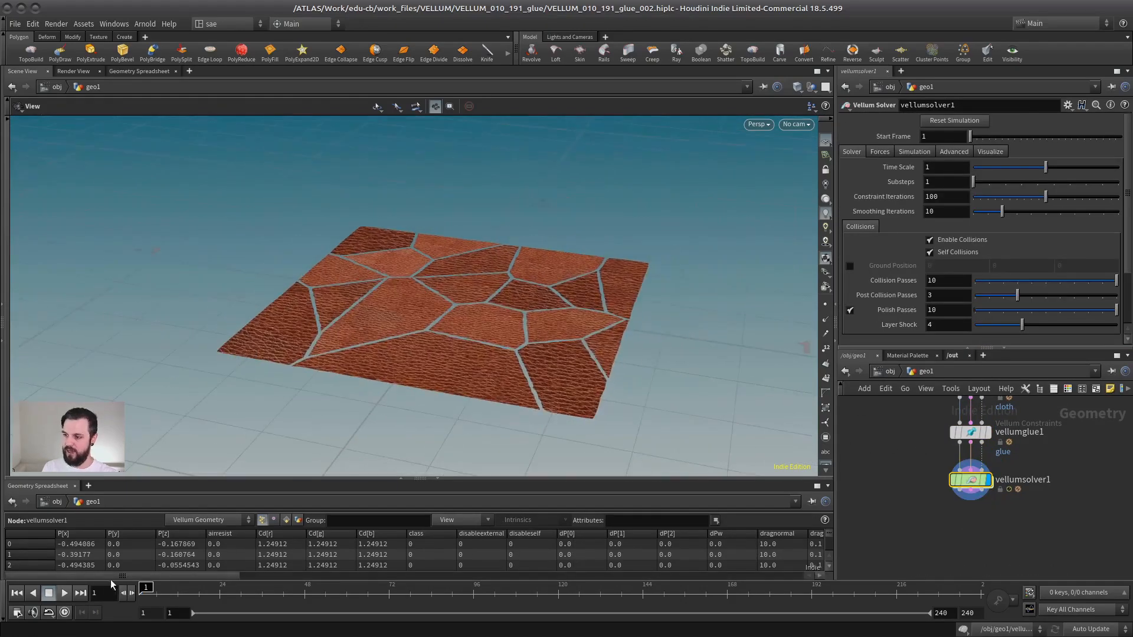
pyautogui.click(64, 593)
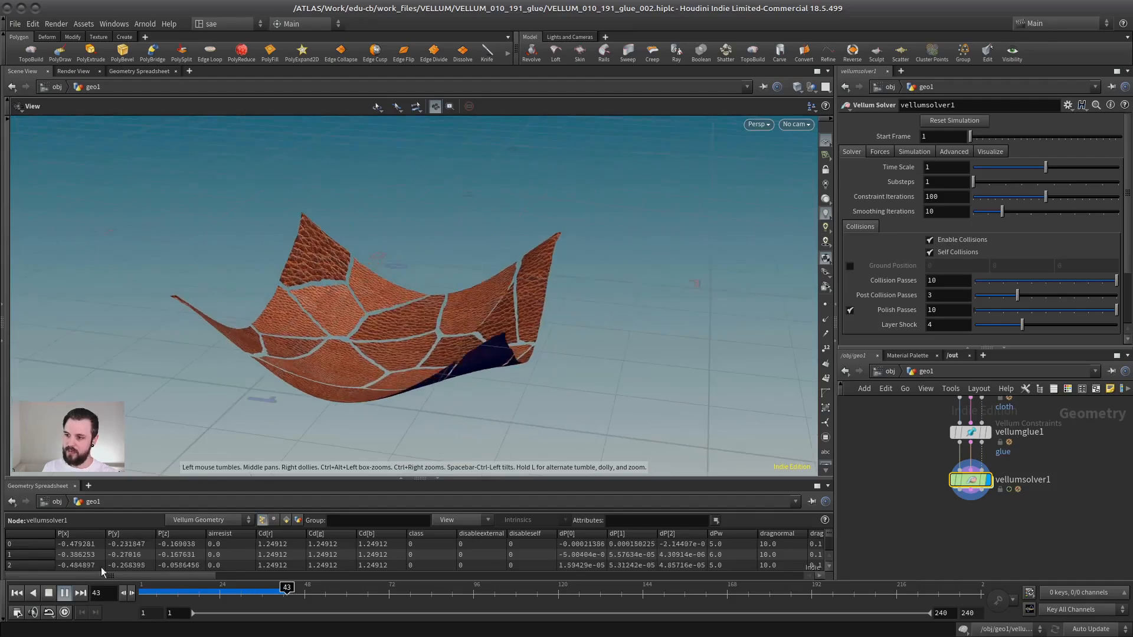
pyautogui.click(48, 594)
pyautogui.moveTo(409, 377); pyautogui.dragTo(498, 352, button='right')
pyautogui.moveTo(498, 352); pyautogui.dragTo(531, 384)
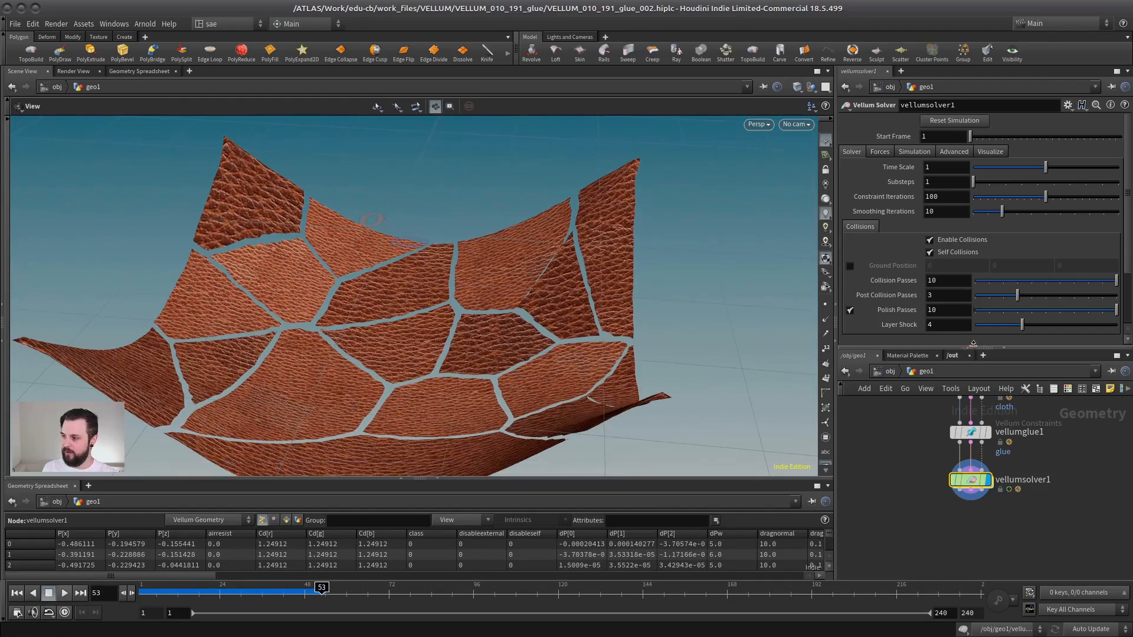
# Add a Null node after the Vellum Solver and set it as the displayed node.
pyautogui.moveTo(983, 353); pyautogui.dragTo(982, 278)
pyautogui.press('Tab')
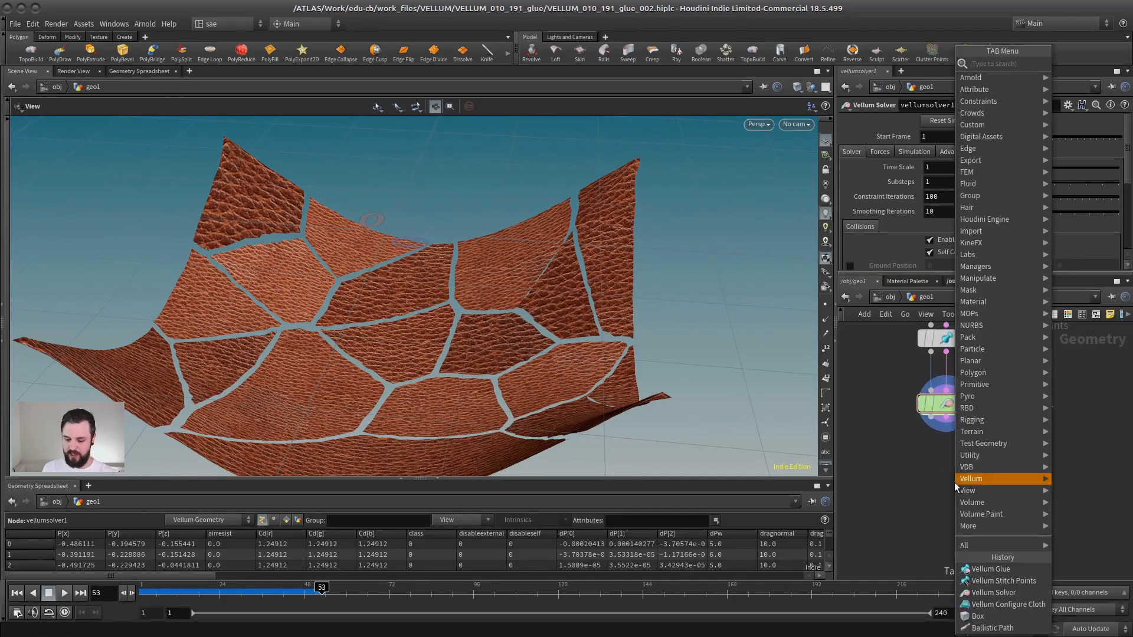
pyautogui.write('nul')
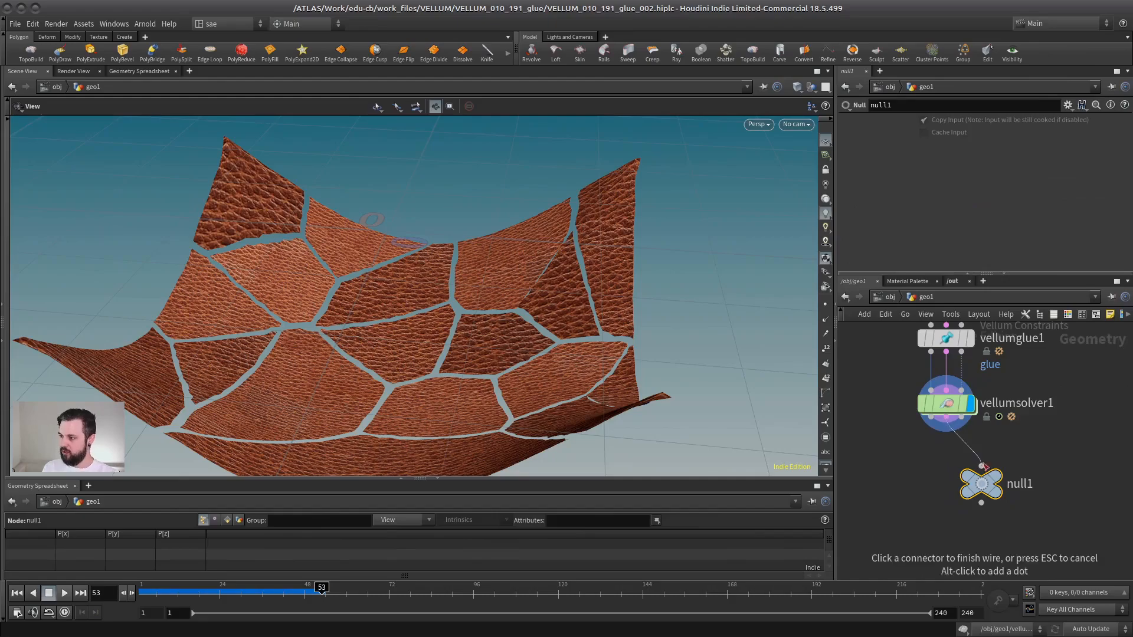
pyautogui.click(982, 467)
pyautogui.click(999, 484)
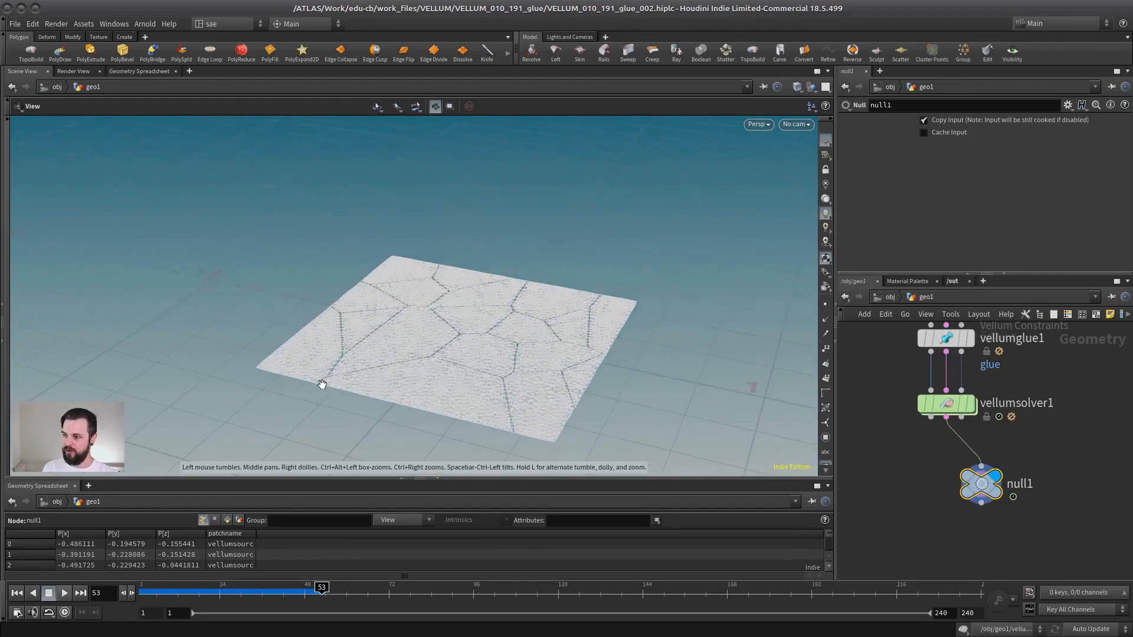
# Play the glued cloth simulation and stop it.
pyautogui.click(65, 593)
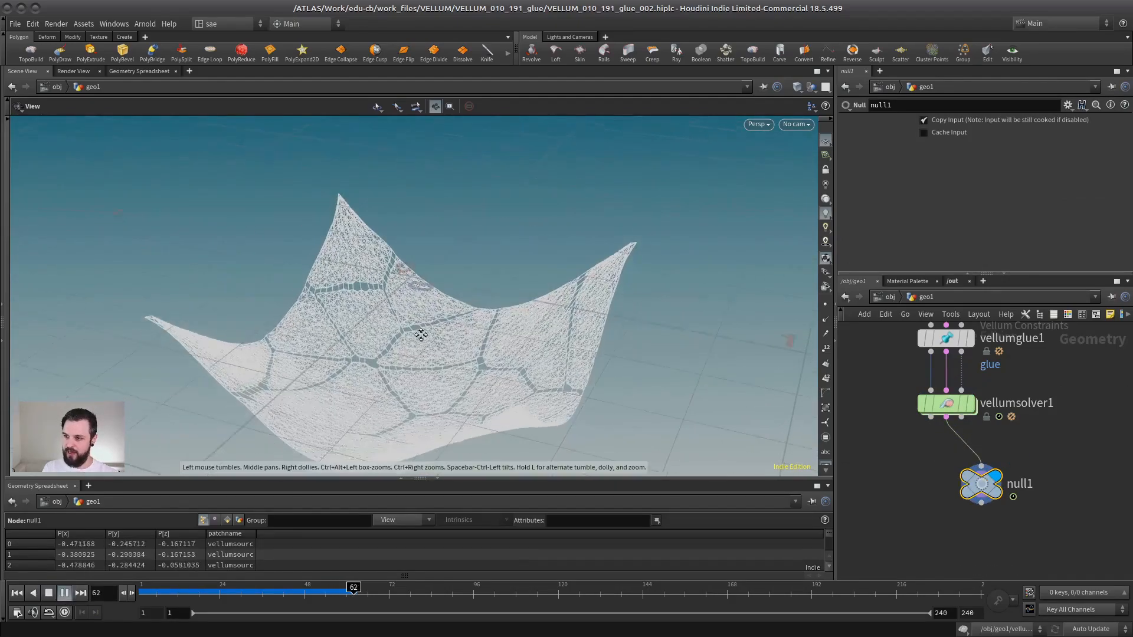
pyautogui.click(17, 593)
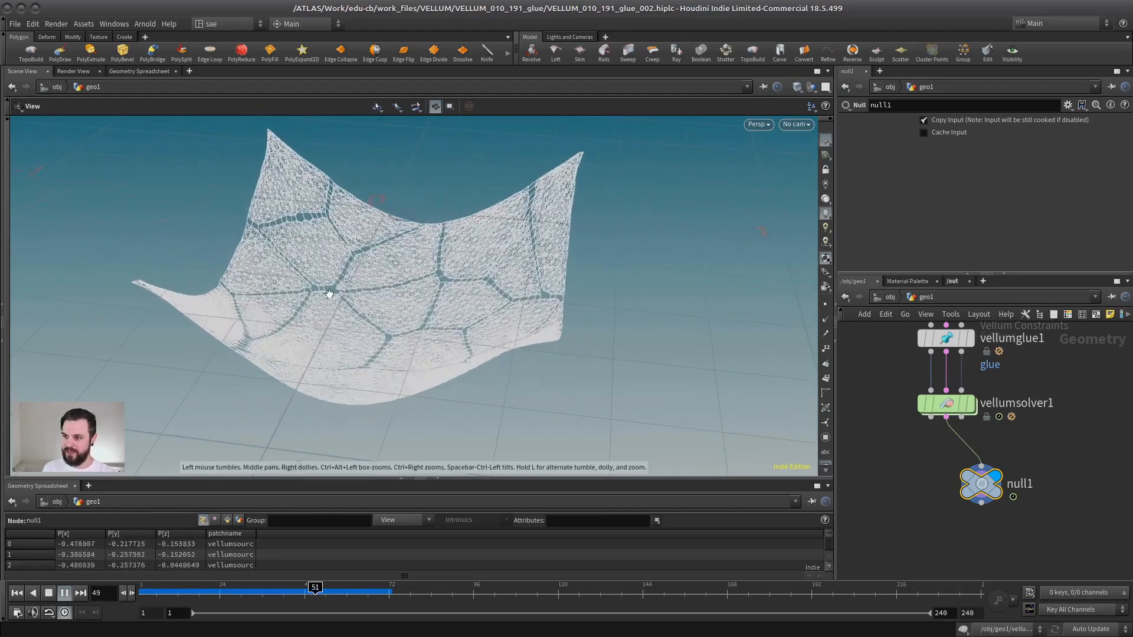
pyautogui.click(49, 594)
# Select the Vellum Glue constraint node and set its stretch output group to glue.
pyautogui.moveTo(993, 406); pyautogui.dragTo(986, 488, button='middle')
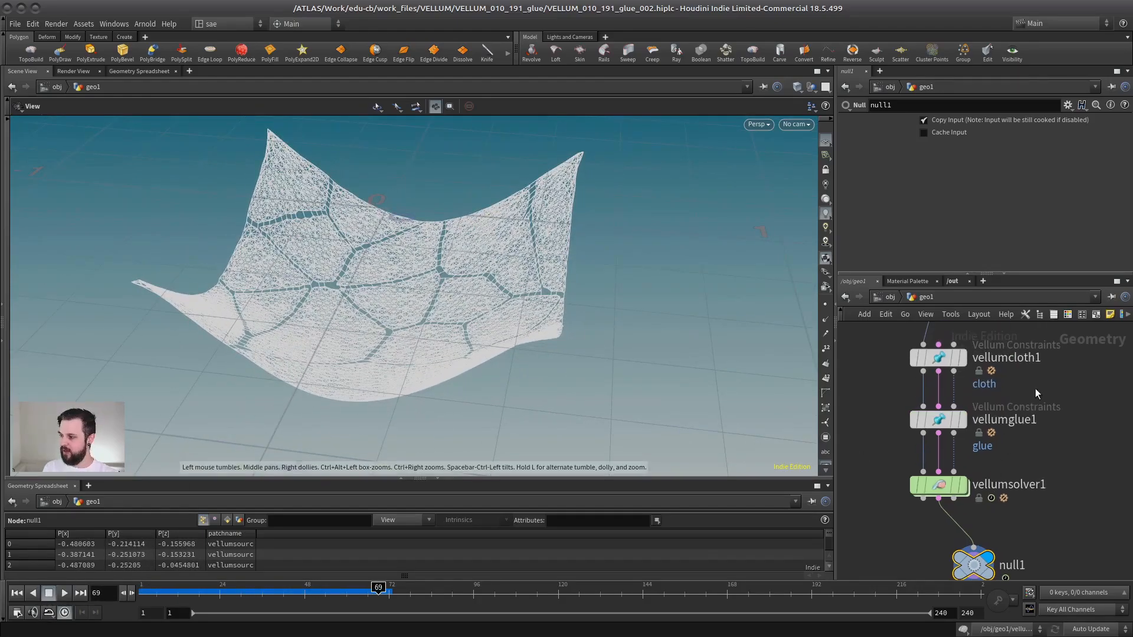
pyautogui.click(938, 419)
pyautogui.moveTo(992, 274); pyautogui.dragTo(963, 438)
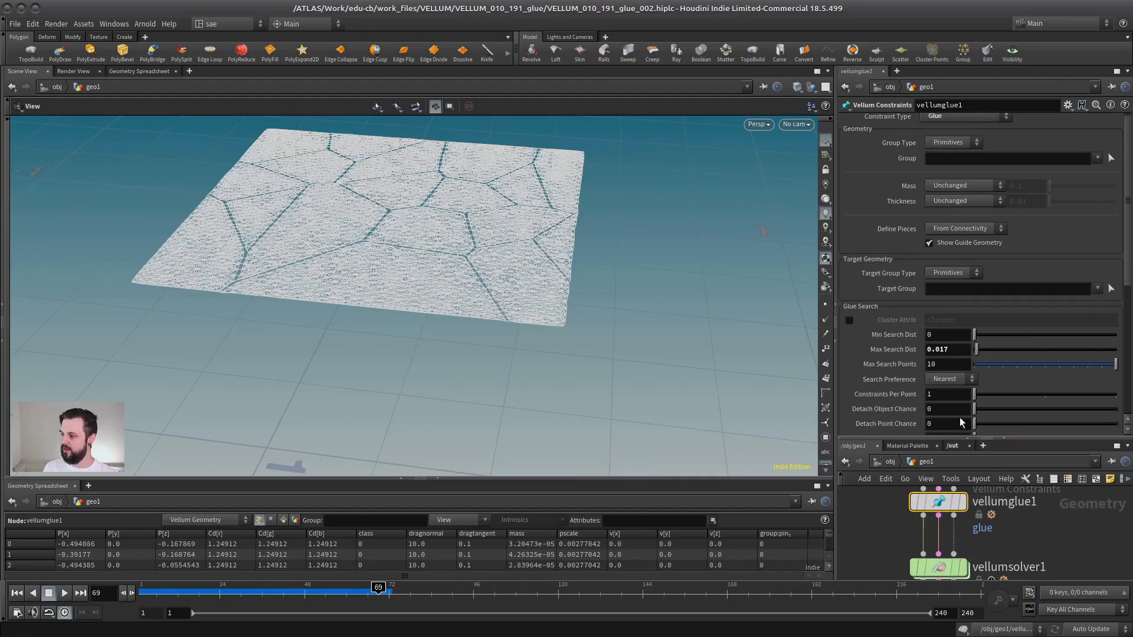
pyautogui.scroll(-5, 902, 304)
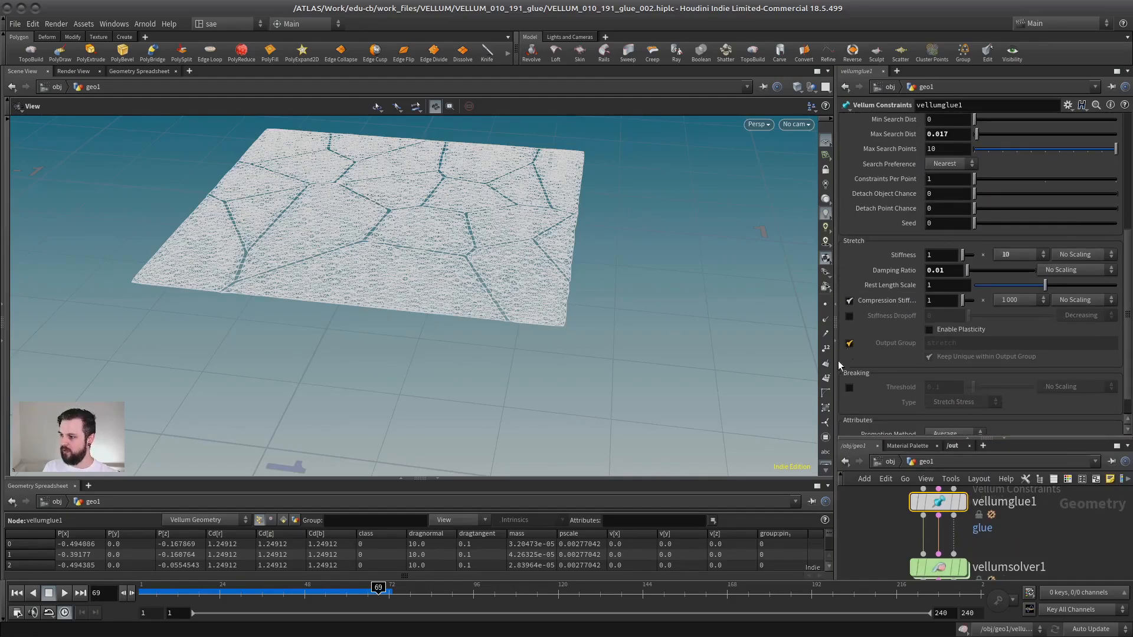
pyautogui.click(16, 593)
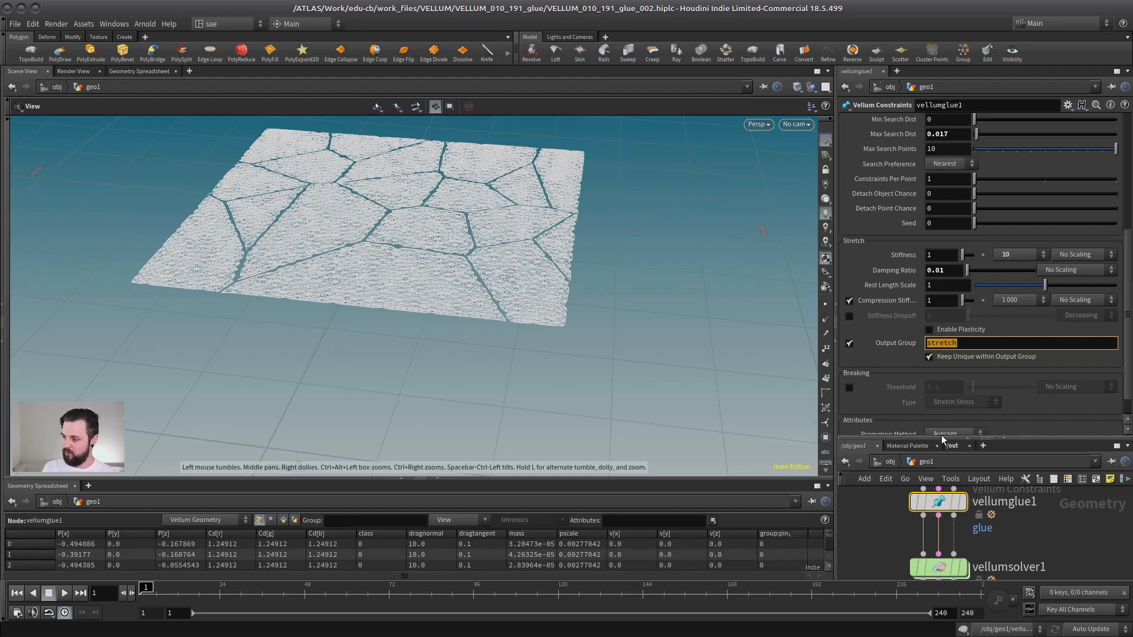
pyautogui.moveTo(986, 438); pyautogui.dragTo(1002, 362)
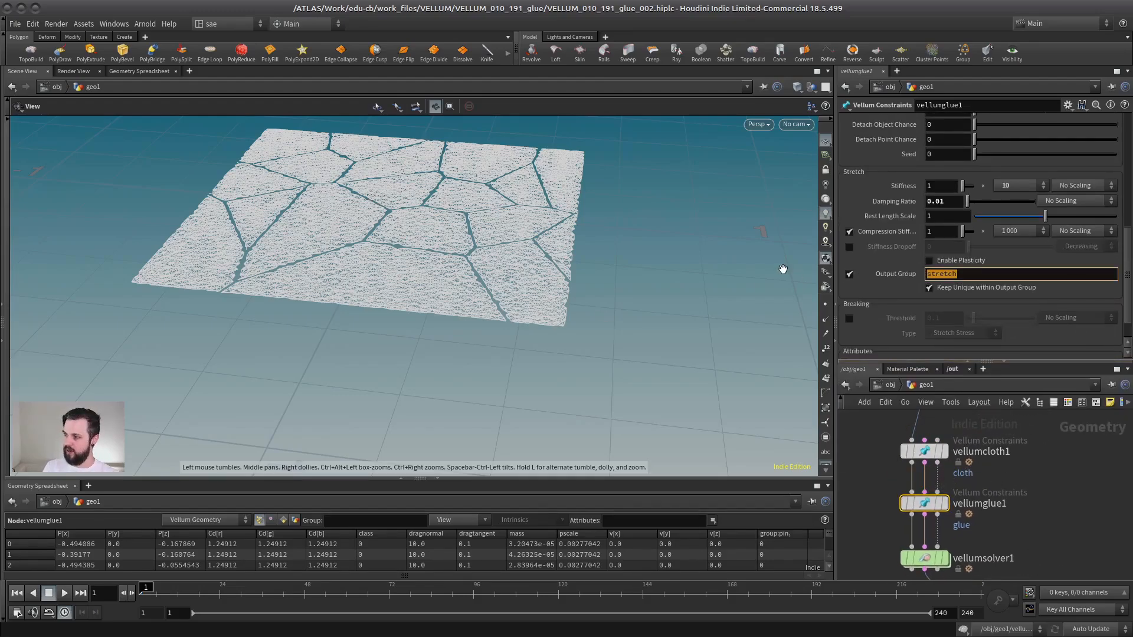
pyautogui.moveTo(1032, 488); pyautogui.dragTo(1057, 415, button='middle')
pyautogui.moveTo(992, 514); pyautogui.dragTo(996, 495, button='middle')
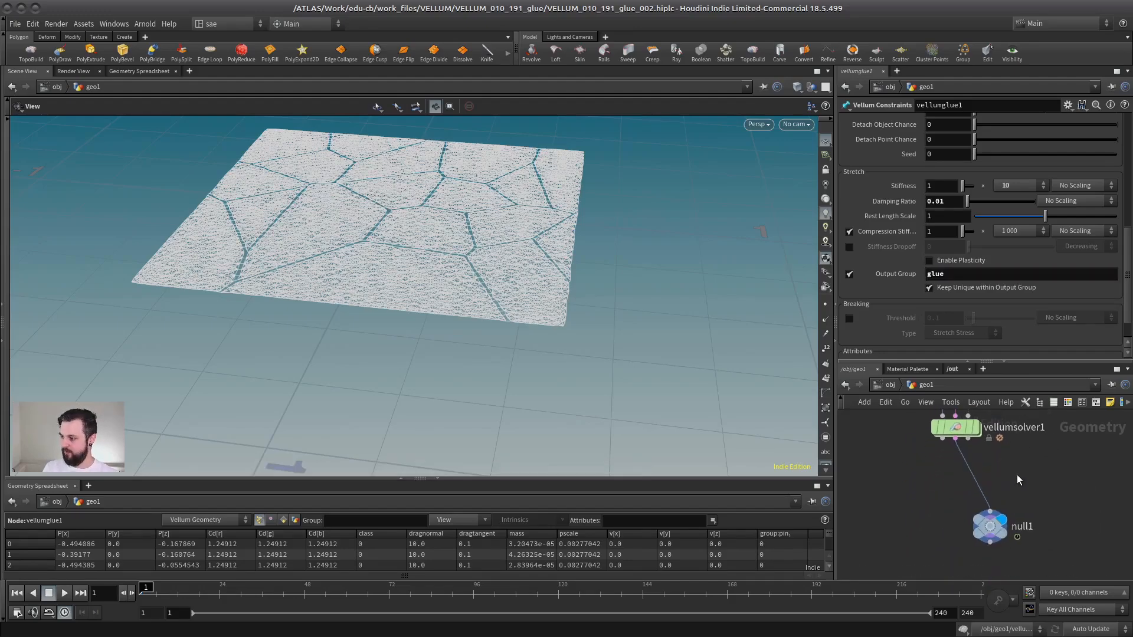
# Insert a Blast node between the Vellum Solver and the Null.
pyautogui.press('Tab')
pyautogui.write('blast')
pyautogui.press('Return')
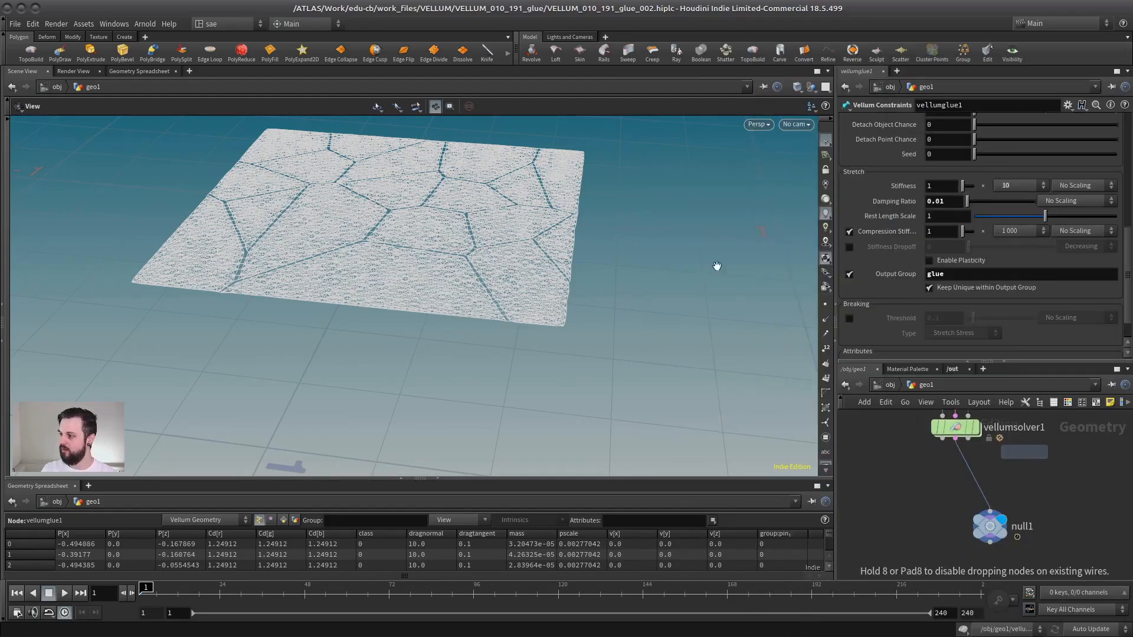
pyautogui.click(949, 473)
pyautogui.moveTo(964, 477); pyautogui.dragTo(971, 480)
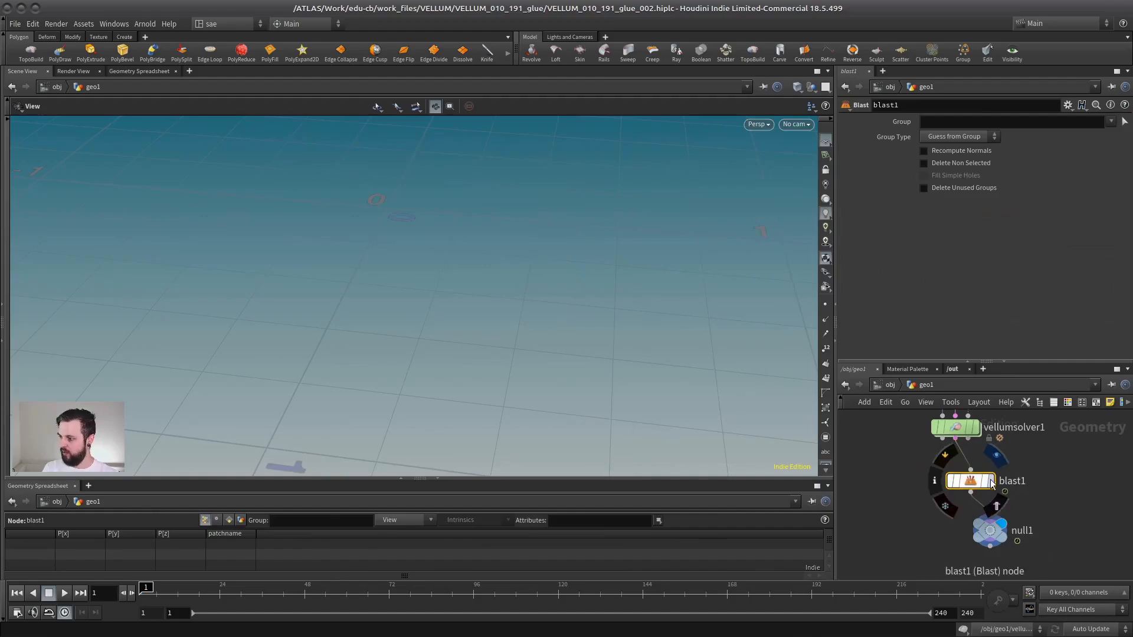
# Set the Blast group to glue and enable Delete Non Selected to keep only the glue constraints.
pyautogui.click(991, 481)
pyautogui.click(1073, 147)
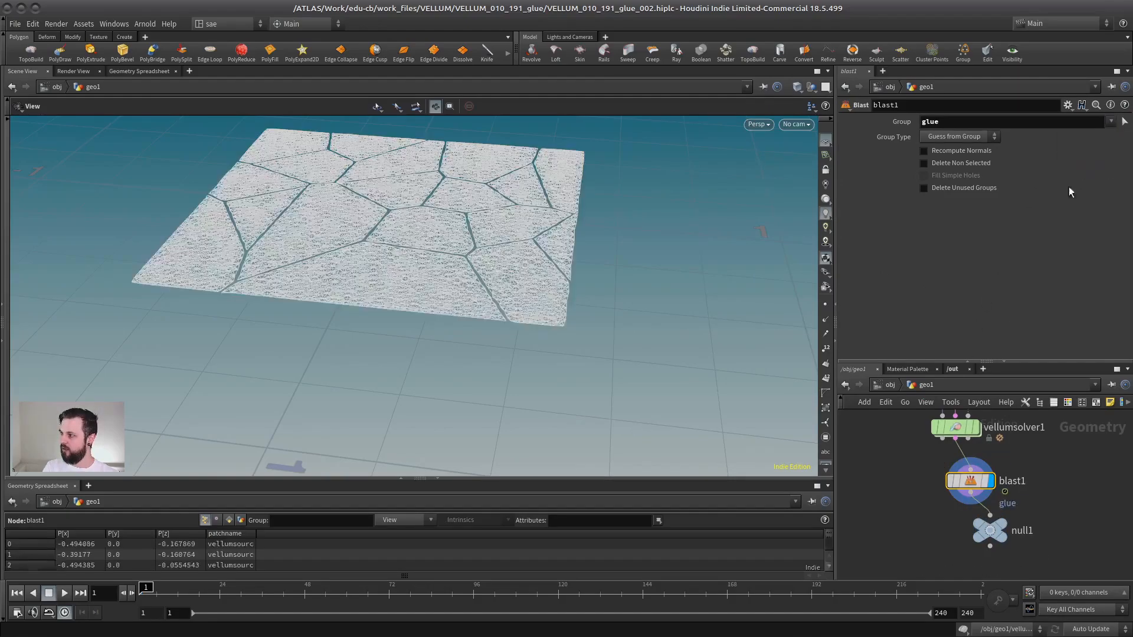
pyautogui.click(961, 162)
pyautogui.moveTo(431, 227); pyautogui.dragTo(429, 253)
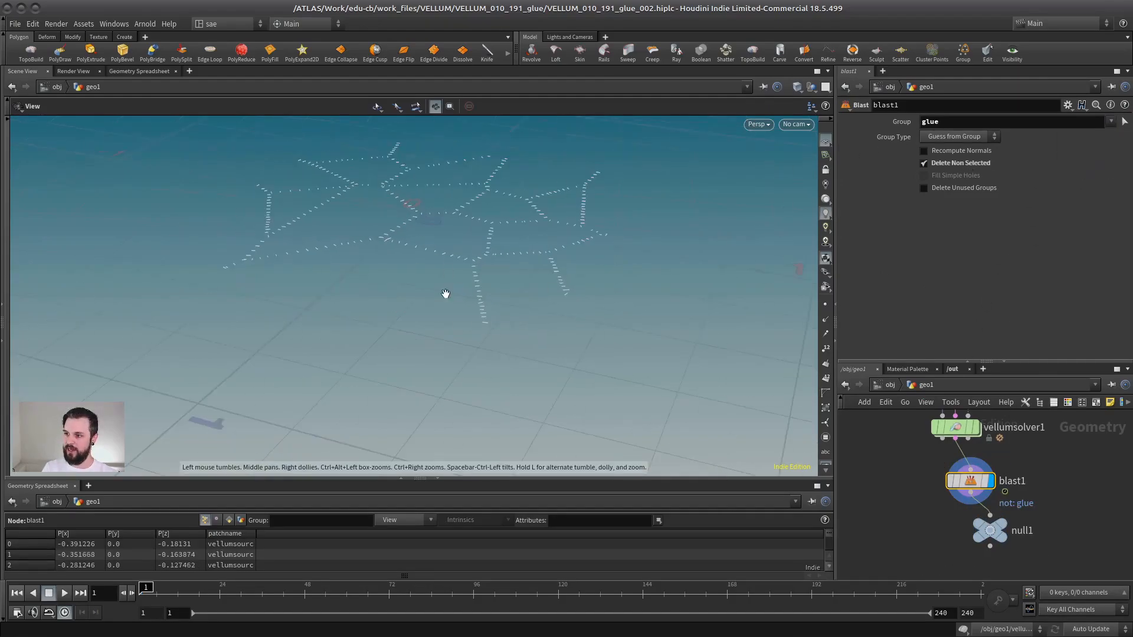
pyautogui.moveTo(445, 294); pyautogui.dragTo(614, 262, button='right')
pyautogui.moveTo(996, 536); pyautogui.dragTo(982, 544)
pyautogui.moveTo(1023, 466); pyautogui.dragTo(999, 447, button='middle')
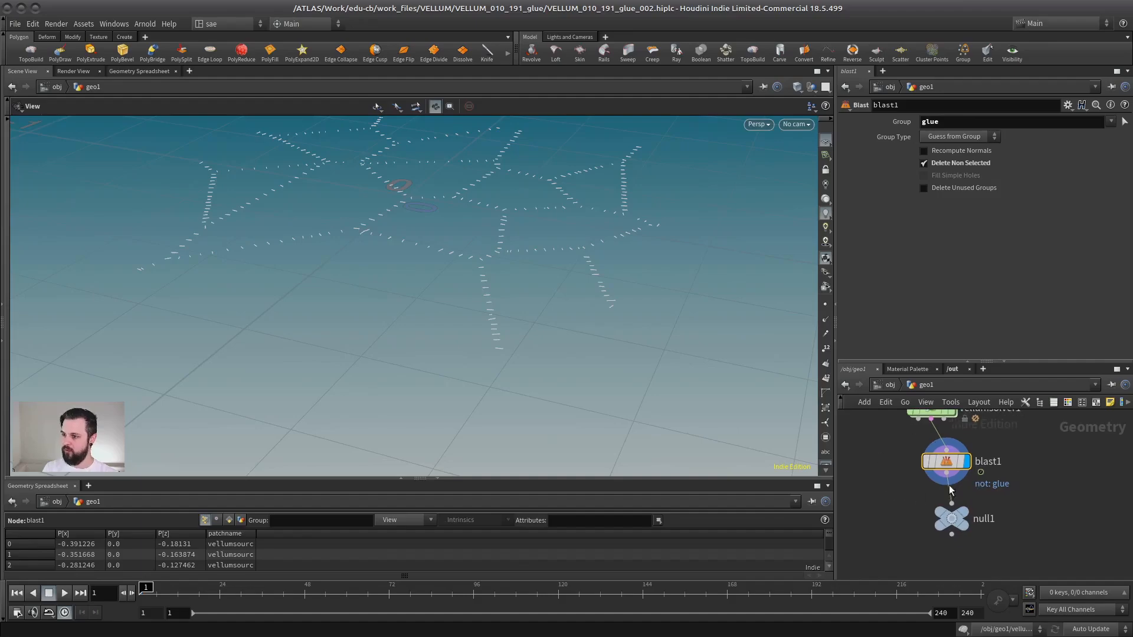
pyautogui.moveTo(993, 362); pyautogui.dragTo(1003, 215)
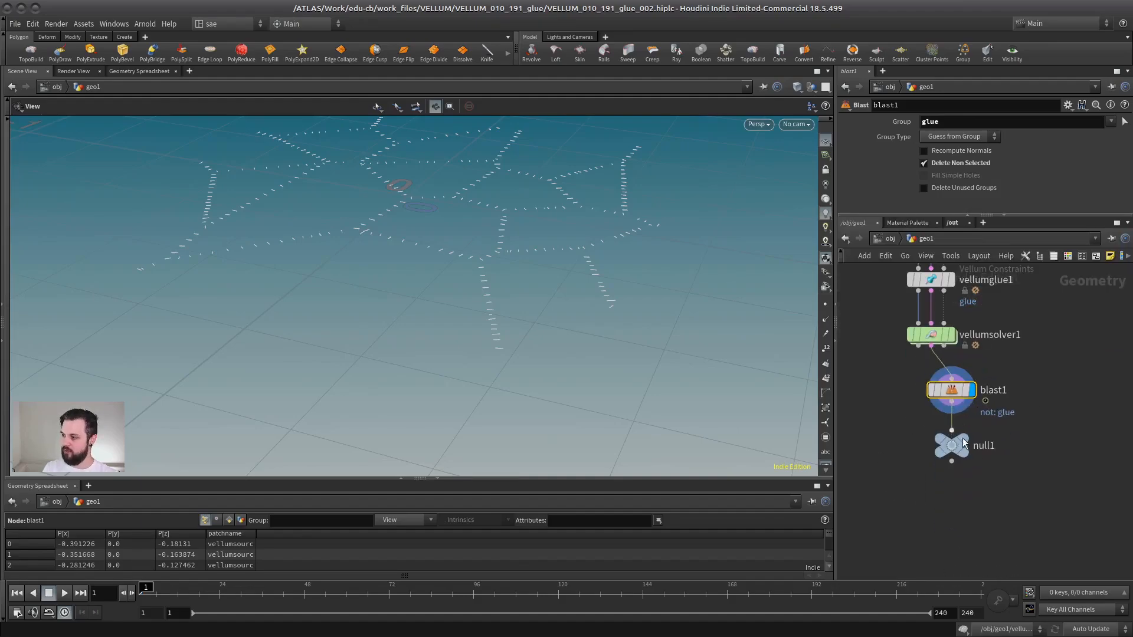
# Insert a Sweep node between the Blast and the Null.
pyautogui.press('Tab')
pyautogui.write('sw')
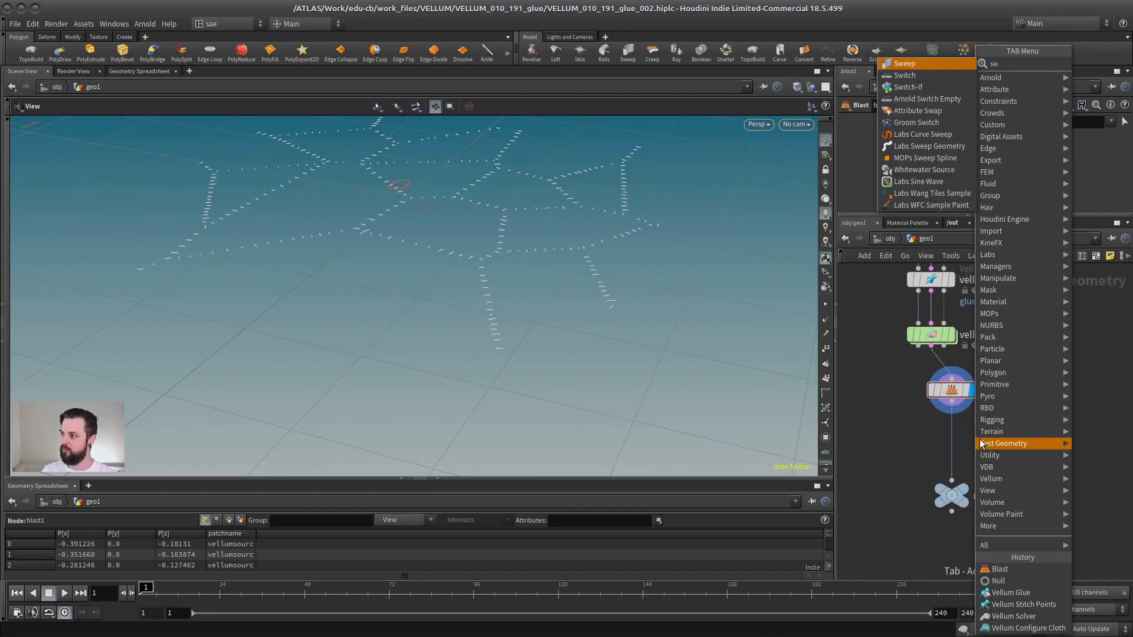
pyautogui.press('Return')
pyautogui.click(968, 455)
pyautogui.click(971, 440)
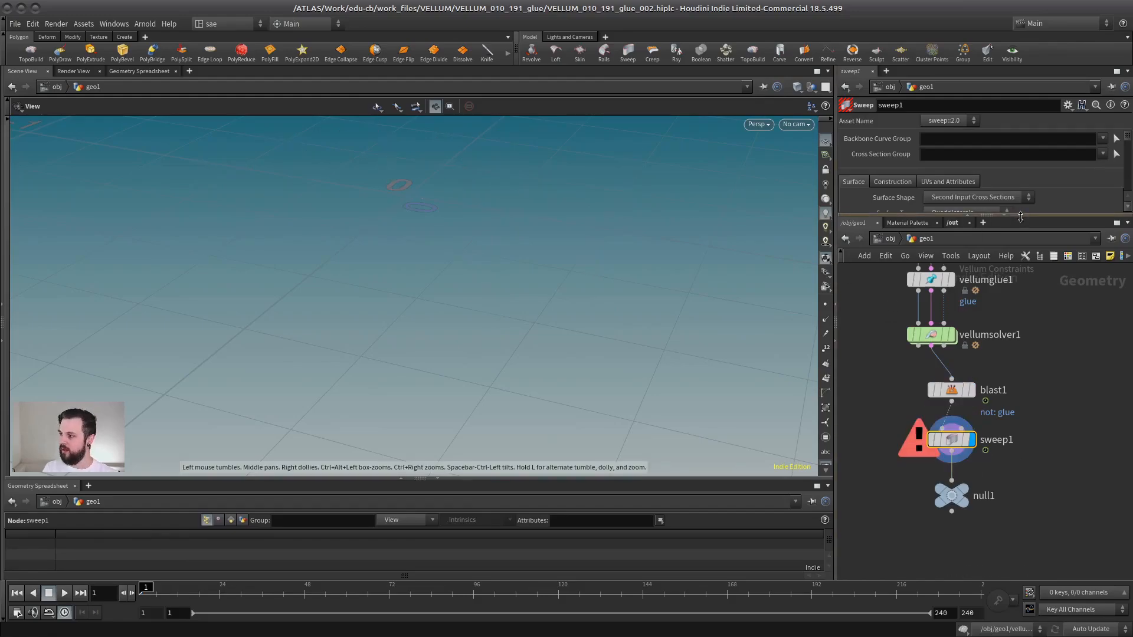
# Set the sweep surface shape to Round Tube with a radius of 0.001.
pyautogui.moveTo(1021, 217); pyautogui.dragTo(1021, 269)
pyautogui.click(991, 197)
pyautogui.click(964, 223)
pyautogui.moveTo(679, 230); pyautogui.dragTo(602, 254)
pyautogui.moveTo(1002, 229); pyautogui.dragTo(980, 243)
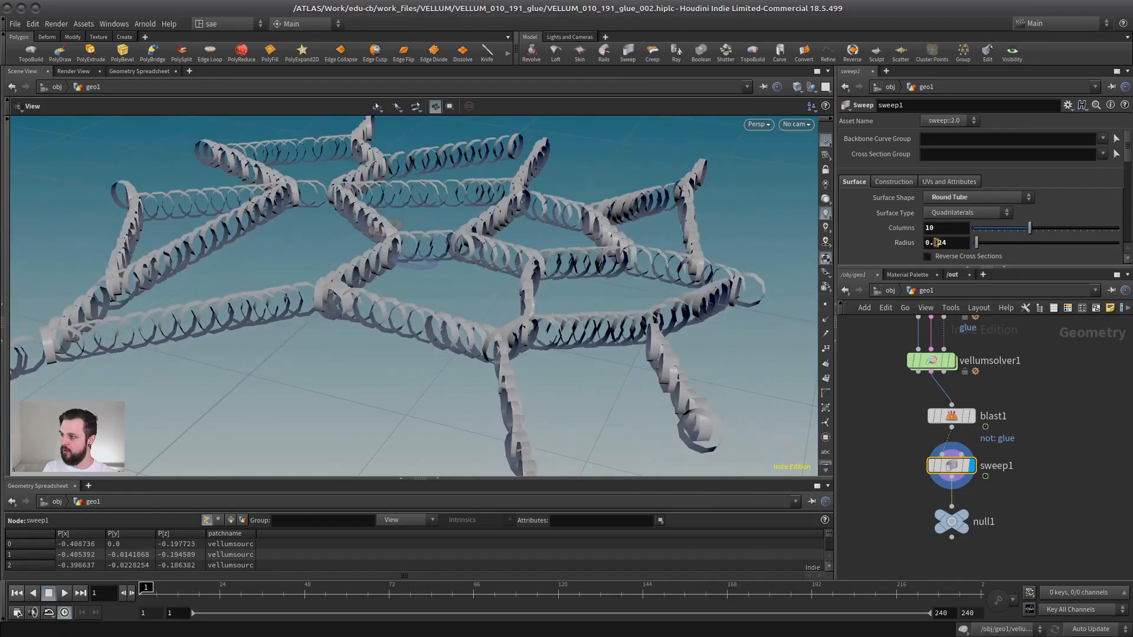
pyautogui.write('01')
pyautogui.press('Return')
# Set the sweep's end cap type to Grid.
pyautogui.scroll(5, 567, 319)
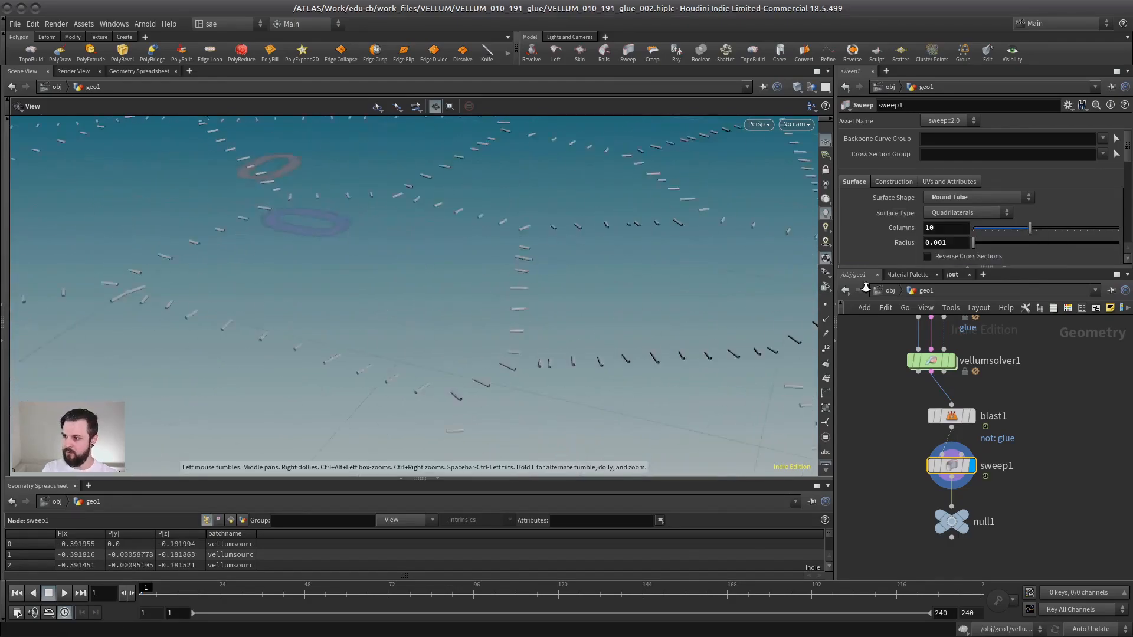
pyautogui.hotkey('shift', 'w')
pyautogui.hotkey('shift', 'w')
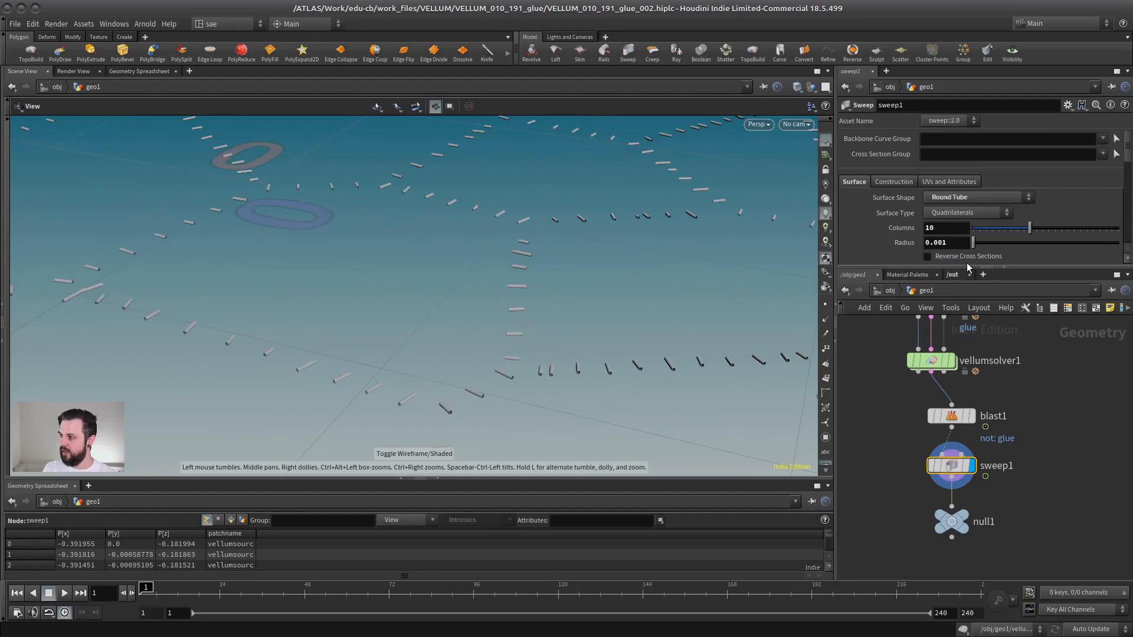
pyautogui.moveTo(970, 267); pyautogui.dragTo(962, 373)
pyautogui.click(962, 309)
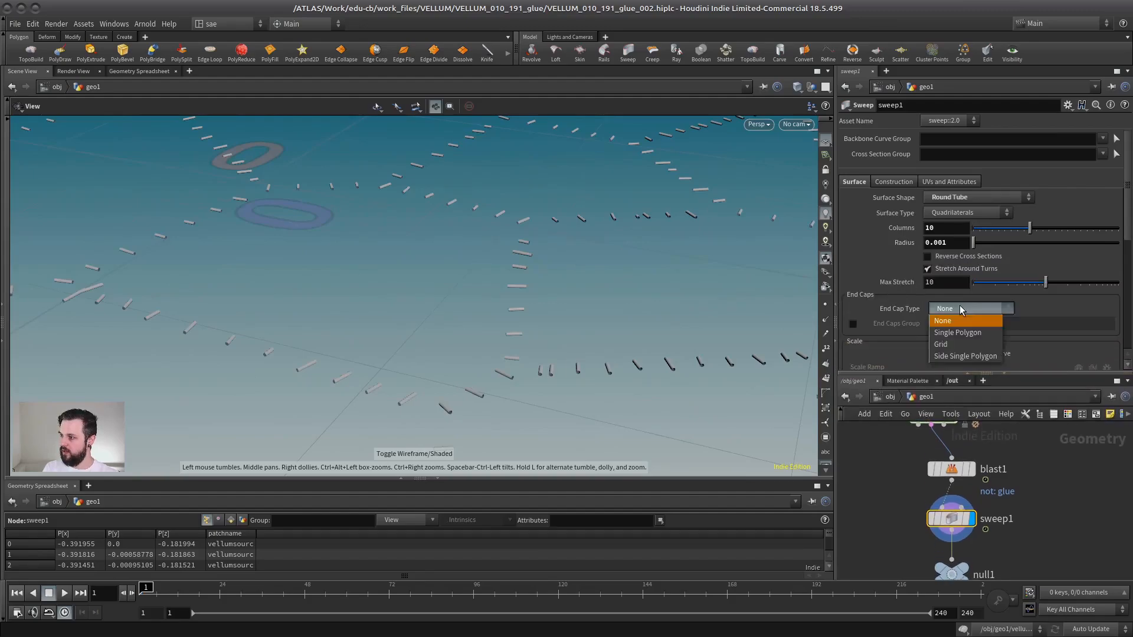
pyautogui.click(951, 349)
# Add a Merge node combining the Vellum Solver output and the Null's swept glue tubes.
pyautogui.moveTo(622, 392)
pyautogui.mouseDown()
pyautogui.moveTo(662, 329)
pyautogui.moveTo(541, 344)
pyautogui.moveTo(792, 352)
pyautogui.mouseUp()
pyautogui.hotkey('shift', 'w')
pyautogui.hotkey('shift', 'w')
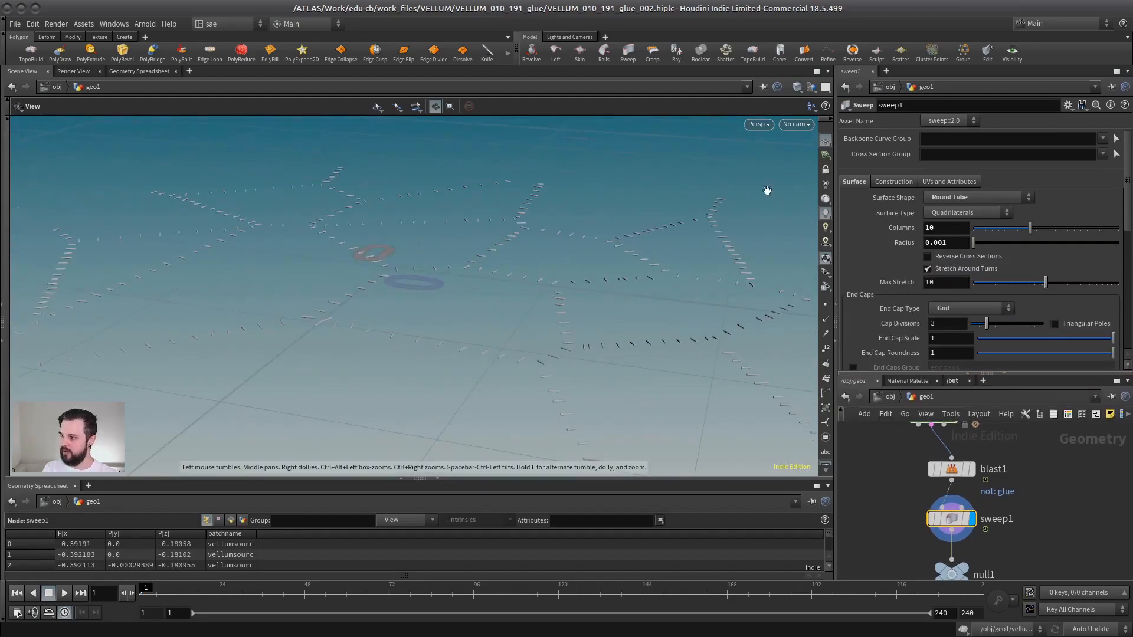
pyautogui.click(826, 143)
pyautogui.moveTo(976, 371); pyautogui.dragTo(970, 177)
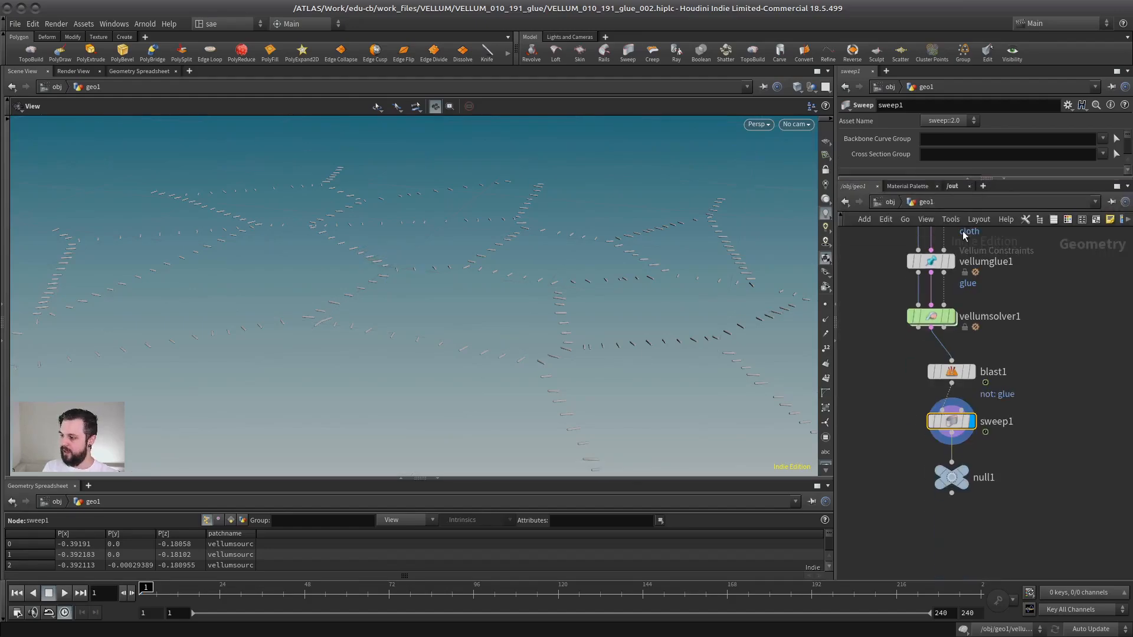
pyautogui.moveTo(887, 445); pyautogui.dragTo(941, 448, button='middle')
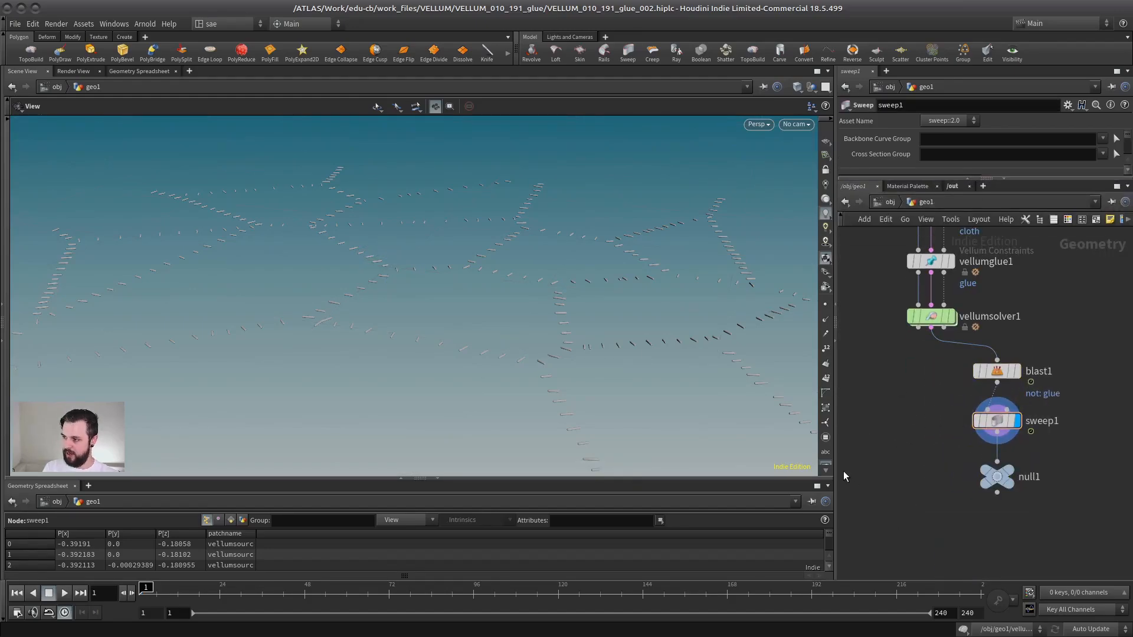
pyautogui.press('Tab')
pyautogui.write('merge')
pyautogui.press('Return')
pyautogui.click(931, 518)
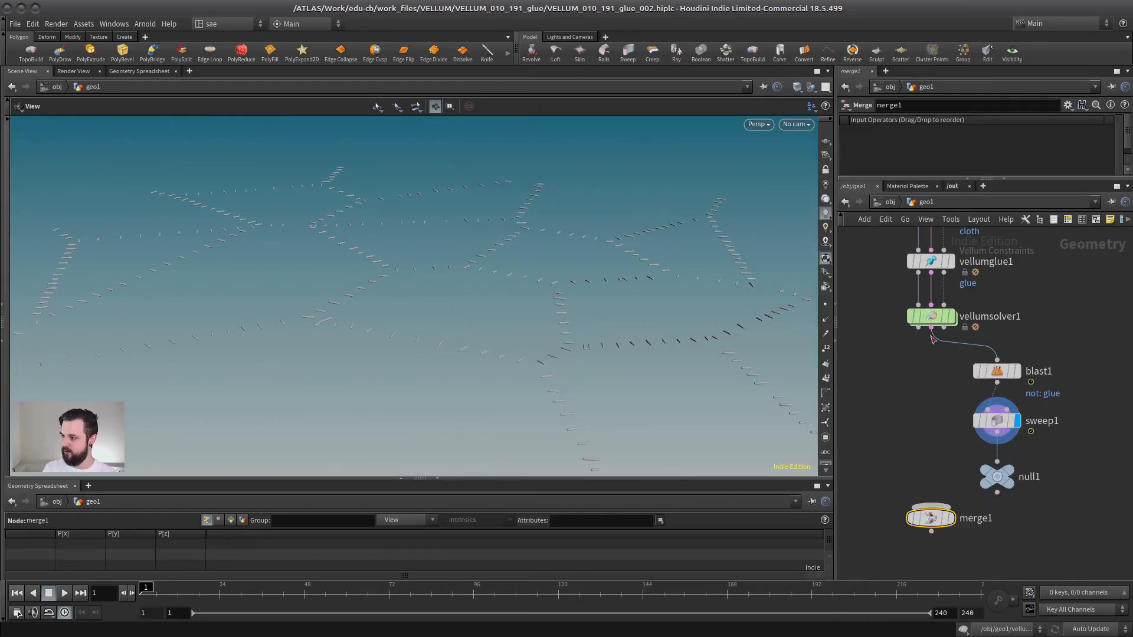
pyautogui.click(912, 506)
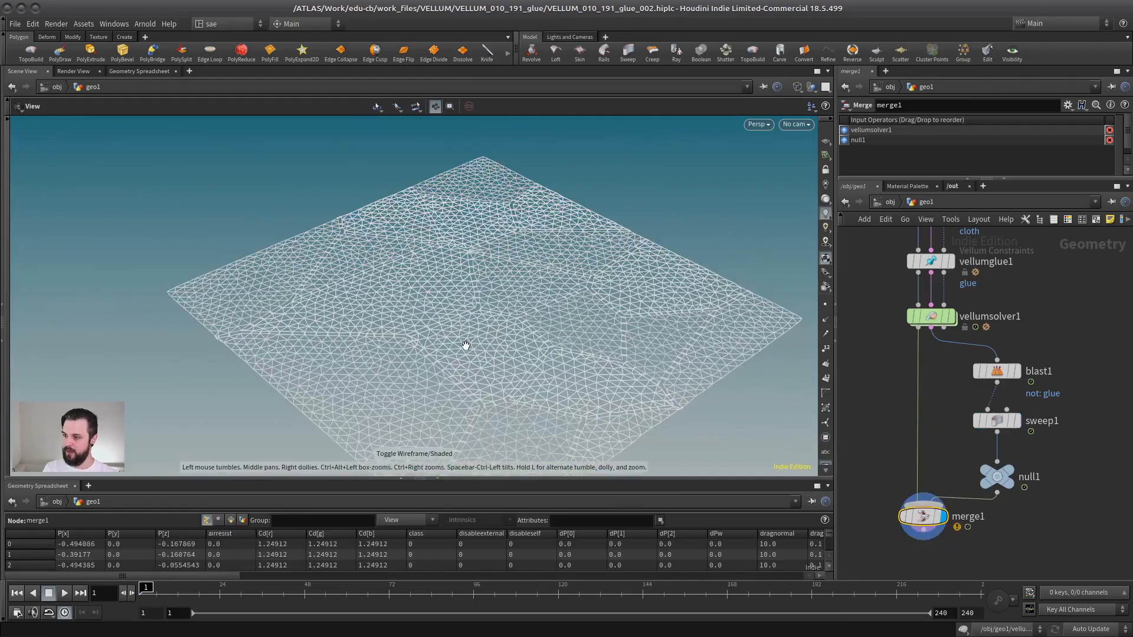
# Insert a Color node between the Sweep and the Null.
pyautogui.hotkey('shift', 'w')
pyautogui.moveTo(464, 345); pyautogui.dragTo(478, 303)
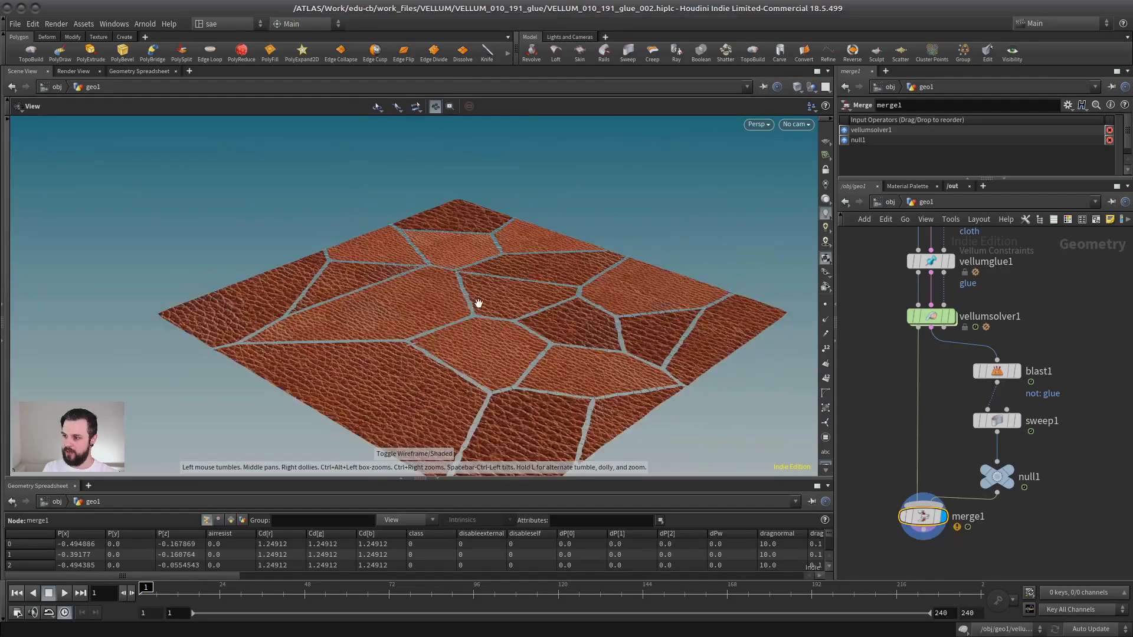
pyautogui.scroll(5, 490, 321)
pyautogui.moveTo(949, 517); pyautogui.dragTo(946, 563)
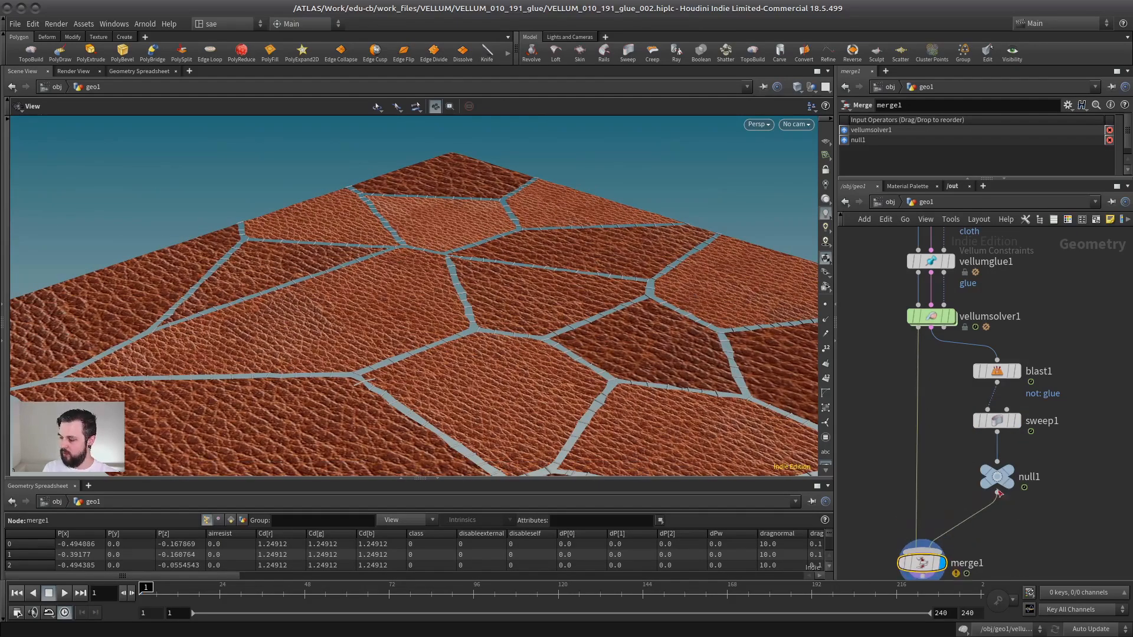
pyautogui.press('Tab')
pyautogui.write('color')
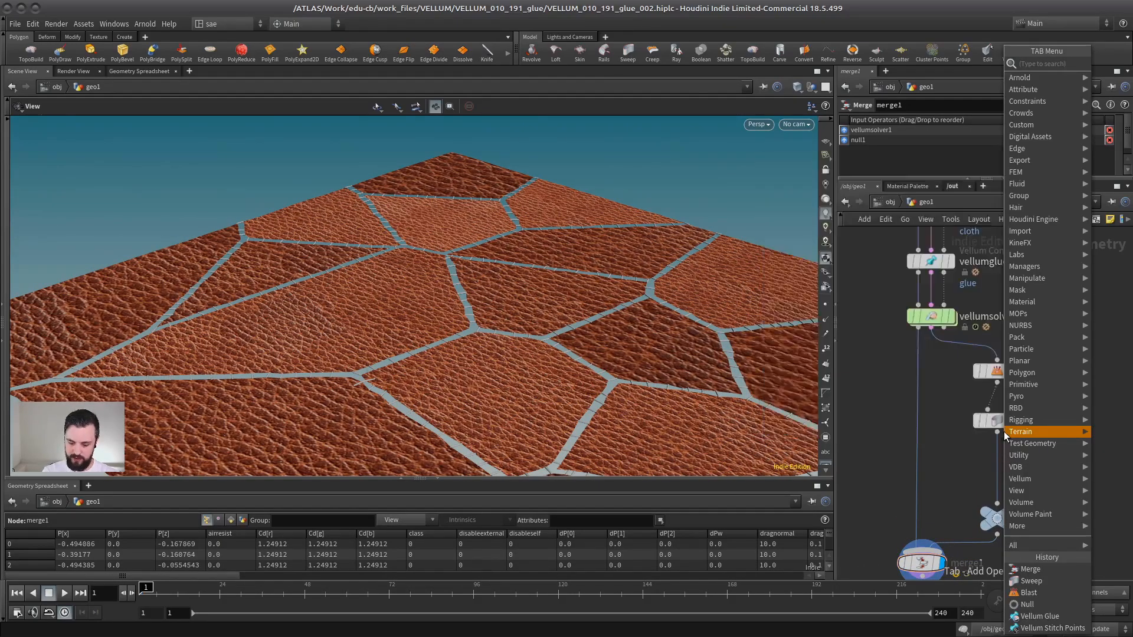
pyautogui.press('Return')
pyautogui.click(1011, 468)
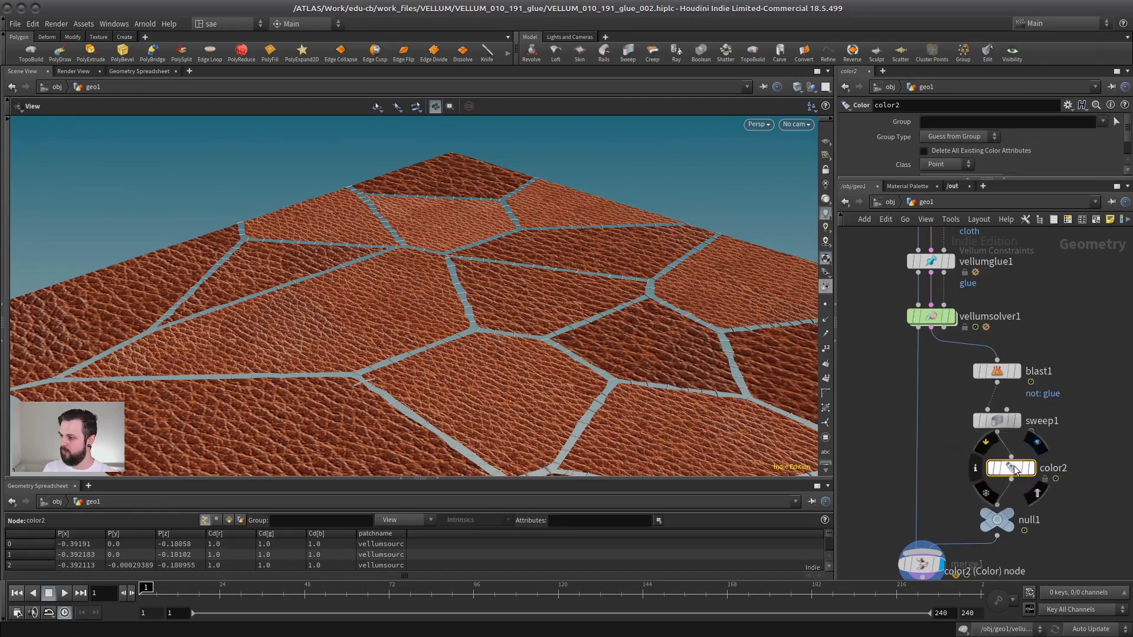
# Set the Color node to a dark grey of 0.1 for the glue tubes.
pyautogui.moveTo(984, 178); pyautogui.dragTo(982, 296)
pyautogui.click(938, 195)
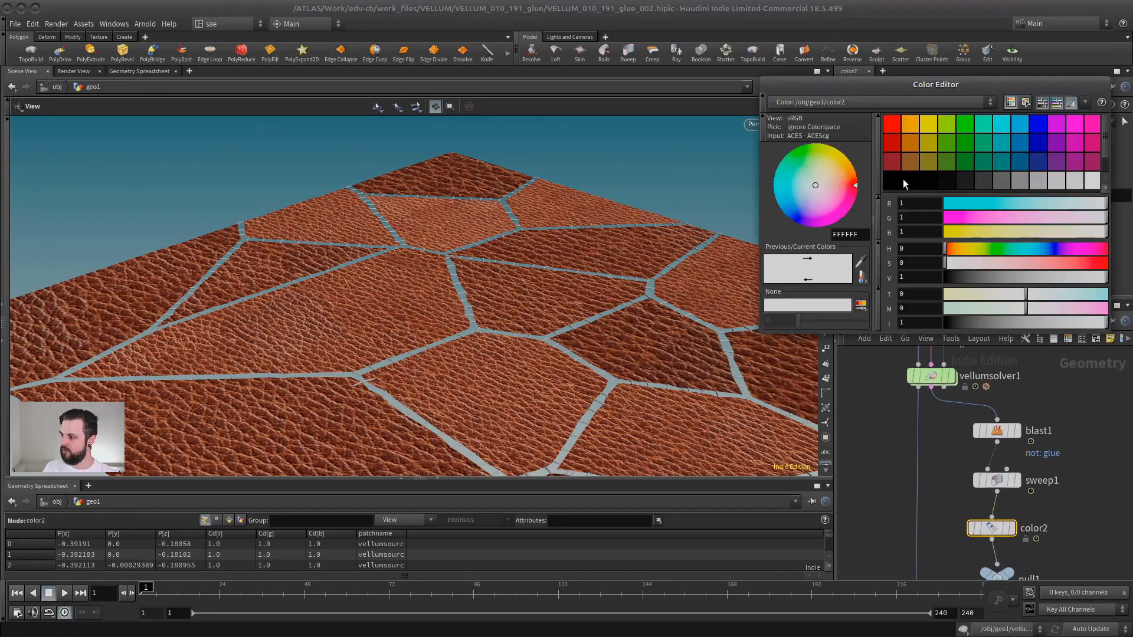
pyautogui.click(983, 182)
pyautogui.scroll(-5, 499, 336)
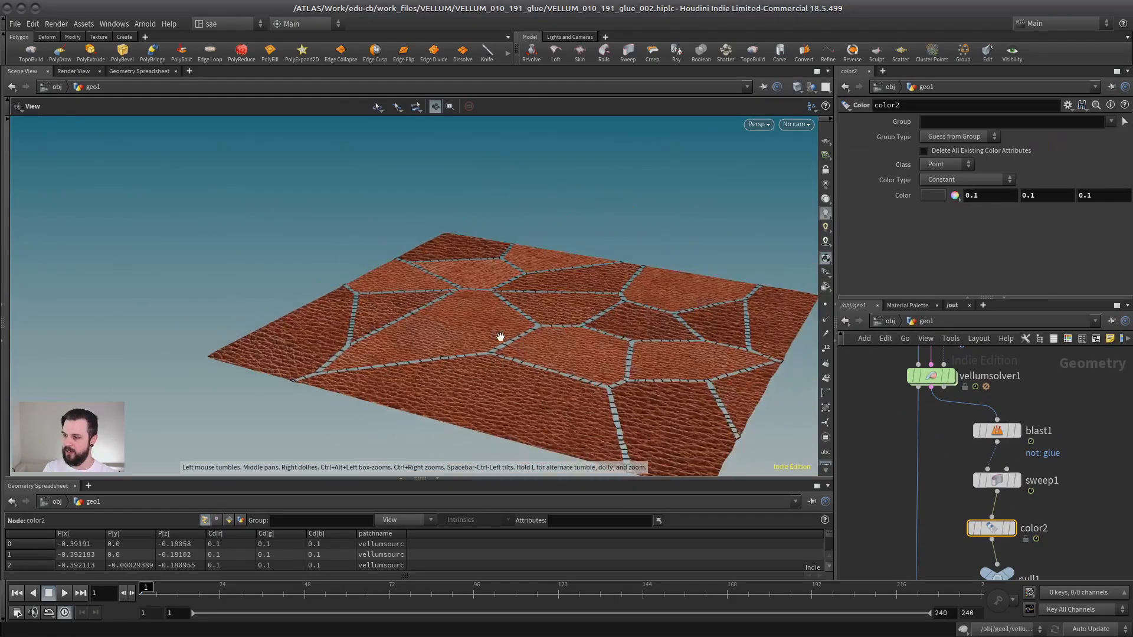
# Display the Merge node and play the leather cloth simulation briefly.
pyautogui.moveTo(1018, 557); pyautogui.dragTo(1022, 449, button='middle')
pyautogui.click(928, 514)
pyautogui.moveTo(576, 331); pyautogui.dragTo(466, 306, button='middle')
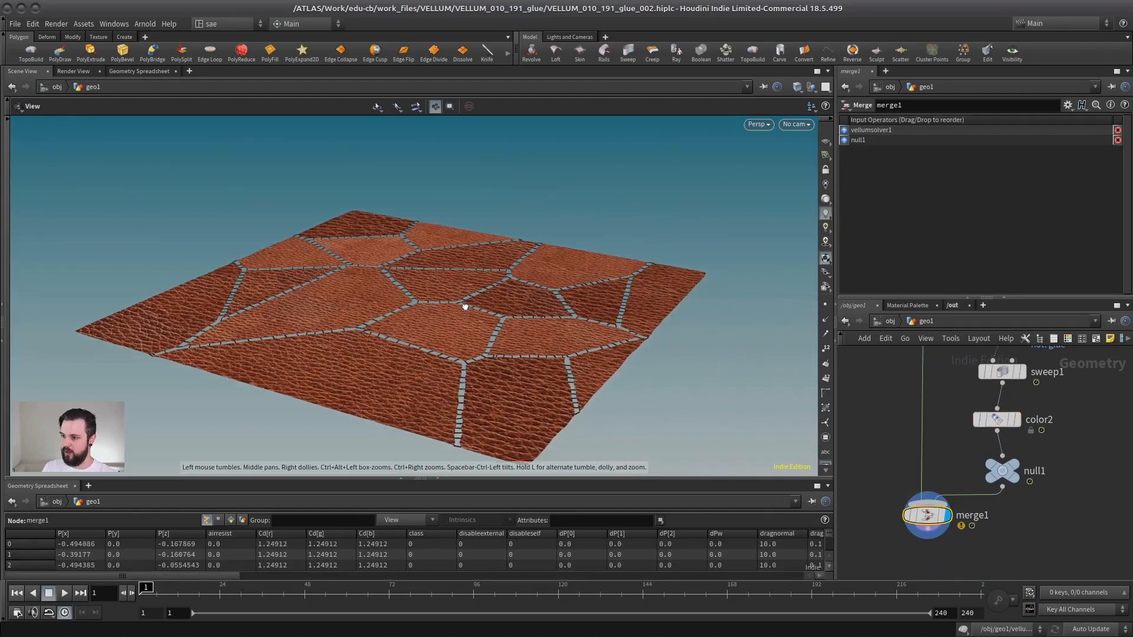
pyautogui.moveTo(466, 306); pyautogui.dragTo(475, 315)
pyautogui.click(64, 593)
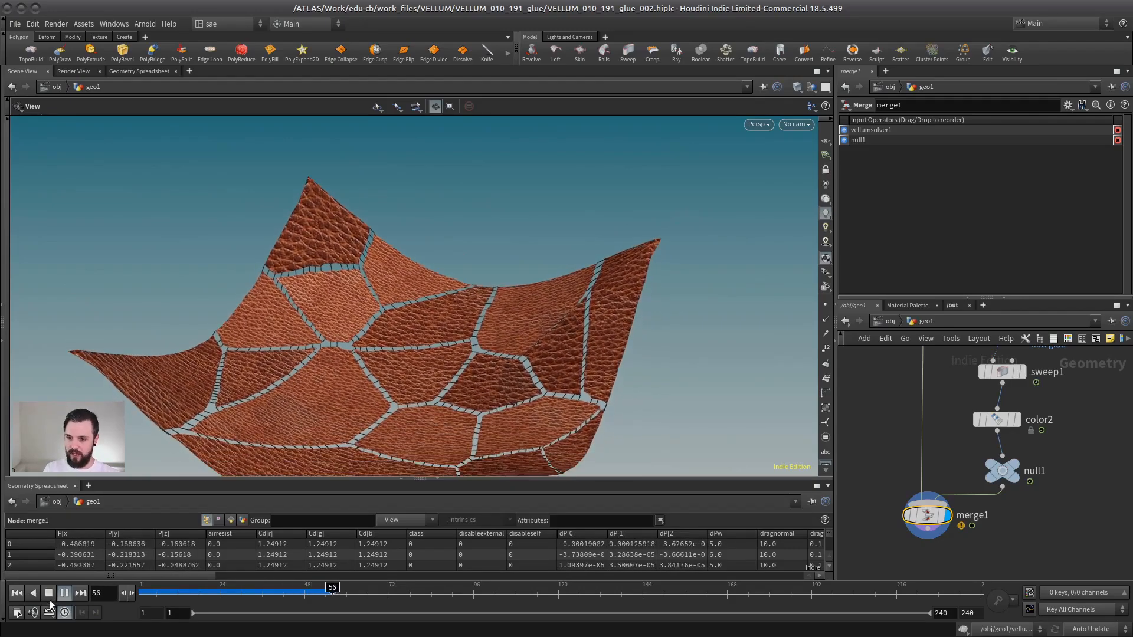
pyautogui.click(48, 593)
pyautogui.moveTo(336, 434); pyautogui.dragTo(486, 326)
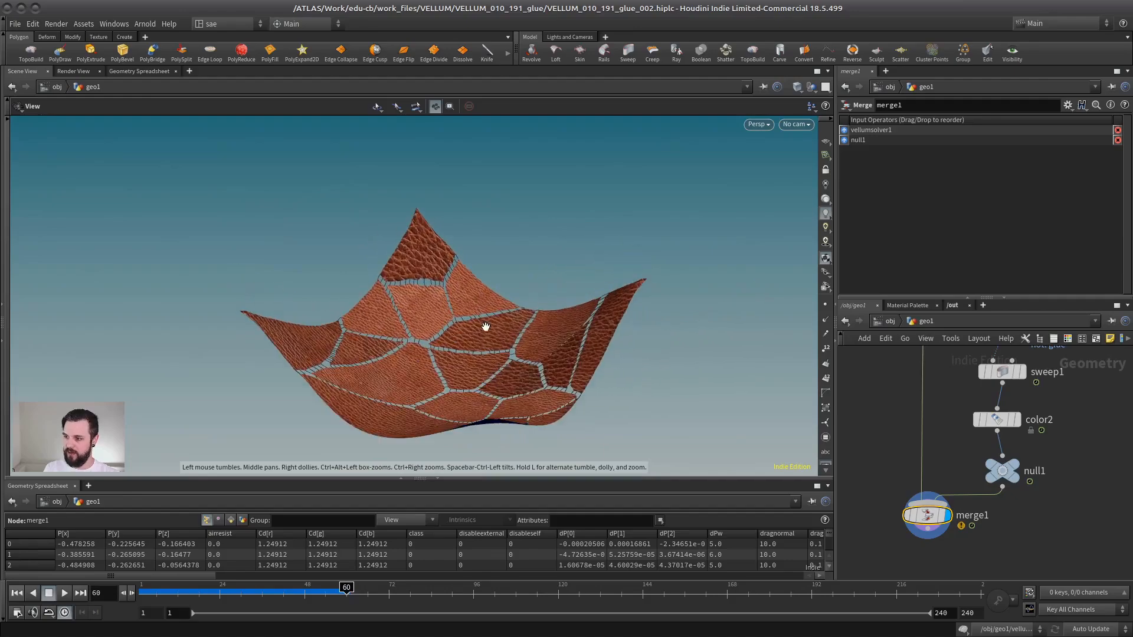
# Open the second geometry network and frame the Copy to Points spheres in the viewport.
pyautogui.moveTo(1004, 299); pyautogui.dragTo(1003, 163)
pyautogui.scroll(-5, 1056, 381)
pyautogui.moveTo(1055, 382); pyautogui.dragTo(826, 383, button='middle')
pyautogui.moveTo(936, 365); pyautogui.dragTo(856, 372, button='middle')
pyautogui.scroll(3, 1008, 375)
pyautogui.click(892, 383)
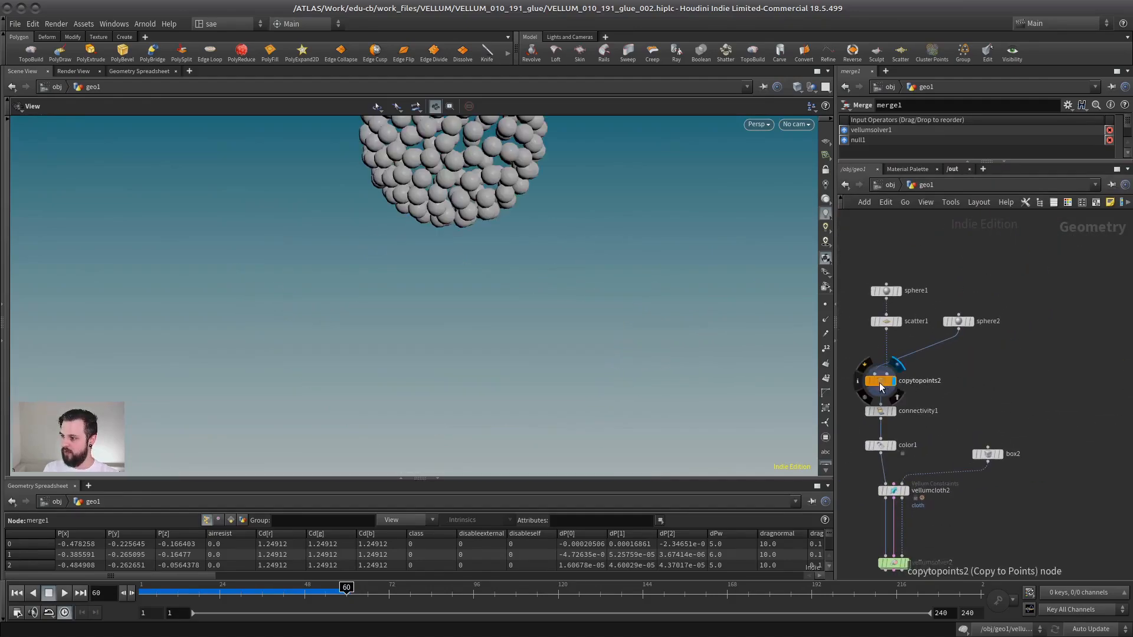
pyautogui.click(881, 383)
pyautogui.press('f')
pyautogui.moveTo(443, 289); pyautogui.dragTo(458, 256)
pyautogui.moveTo(458, 256); pyautogui.dragTo(469, 291, button='right')
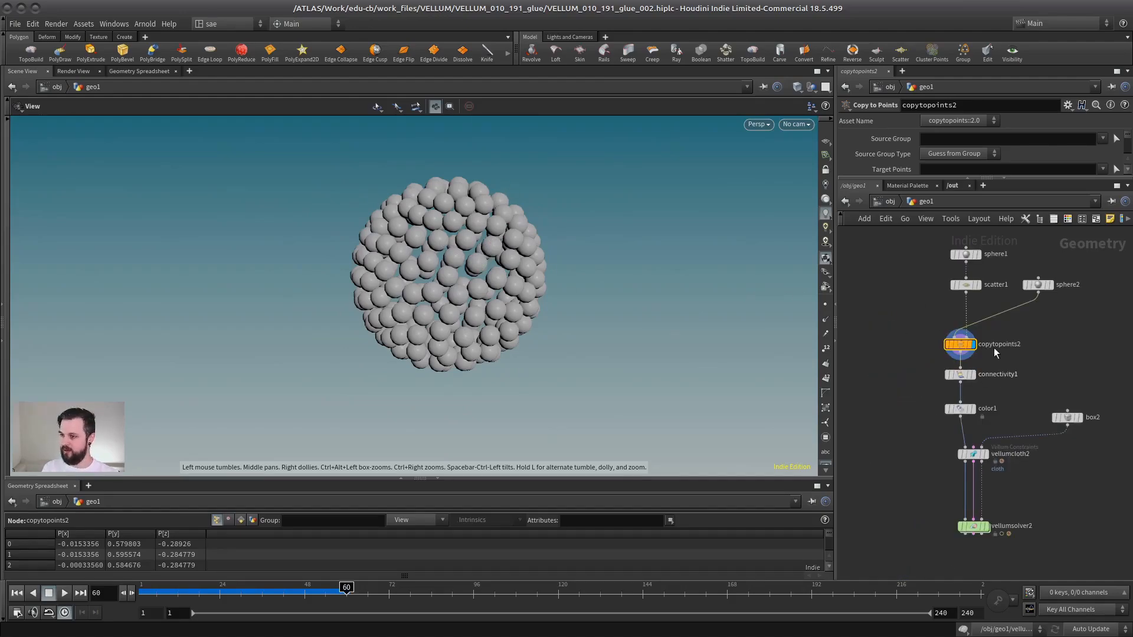
# Display the Color node of the sphere network and select the Vellum Cloth constraint node.
pyautogui.moveTo(932, 306); pyautogui.dragTo(920, 317, button='middle')
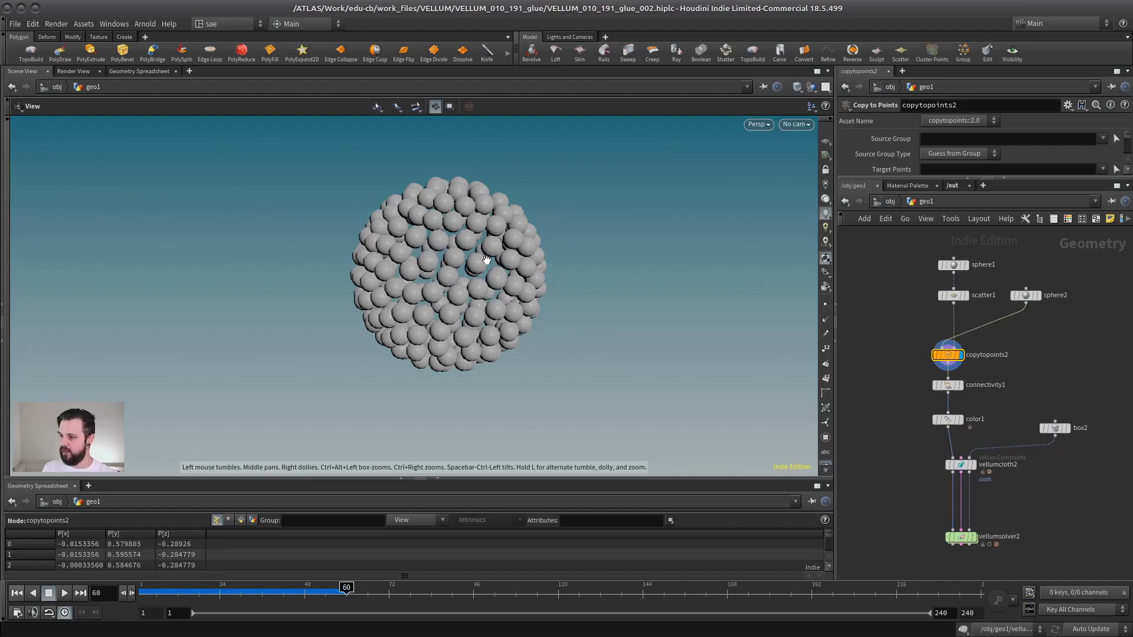
pyautogui.click(961, 419)
pyautogui.click(949, 420)
pyautogui.moveTo(980, 458); pyautogui.dragTo(959, 397, button='middle')
pyautogui.click(952, 394)
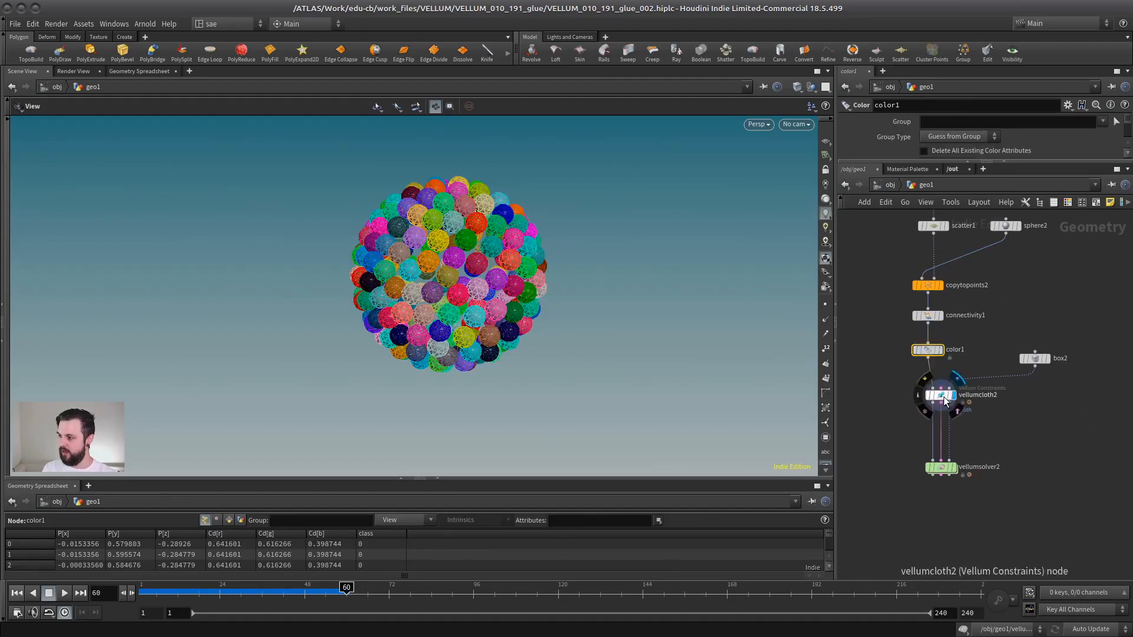
# Display the box collider node and orbit the viewport to inspect it.
pyautogui.click(938, 395)
pyautogui.click(1046, 359)
pyautogui.moveTo(1044, 360); pyautogui.dragTo(1038, 362)
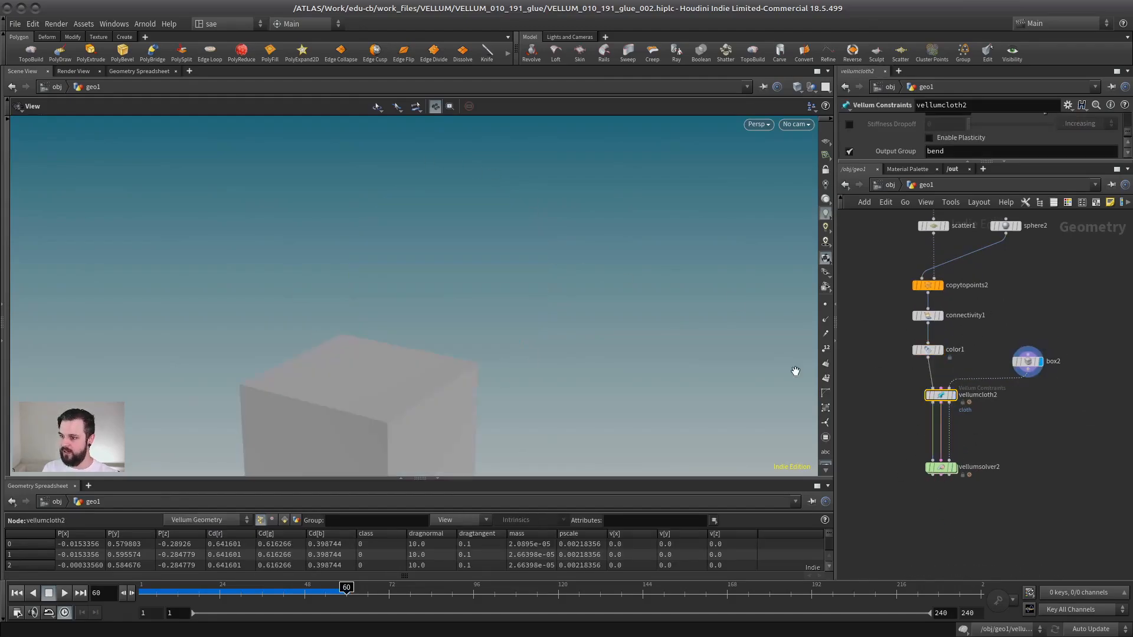
pyautogui.moveTo(531, 330)
pyautogui.mouseDown(button='right')
pyautogui.moveTo(371, 309)
pyautogui.moveTo(543, 348)
pyautogui.mouseUp(button='right')
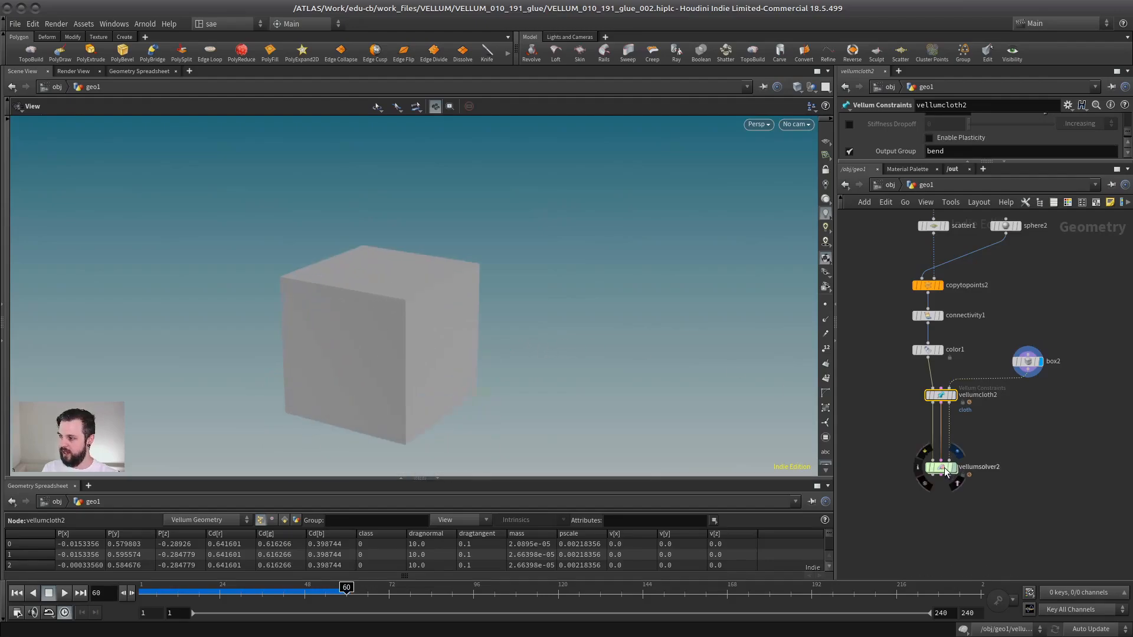
# Rewind and play the sphere simulation from the Vellum Solver, orbiting to watch the spheres fall into the box.
pyautogui.press('Escape')
pyautogui.click(16, 593)
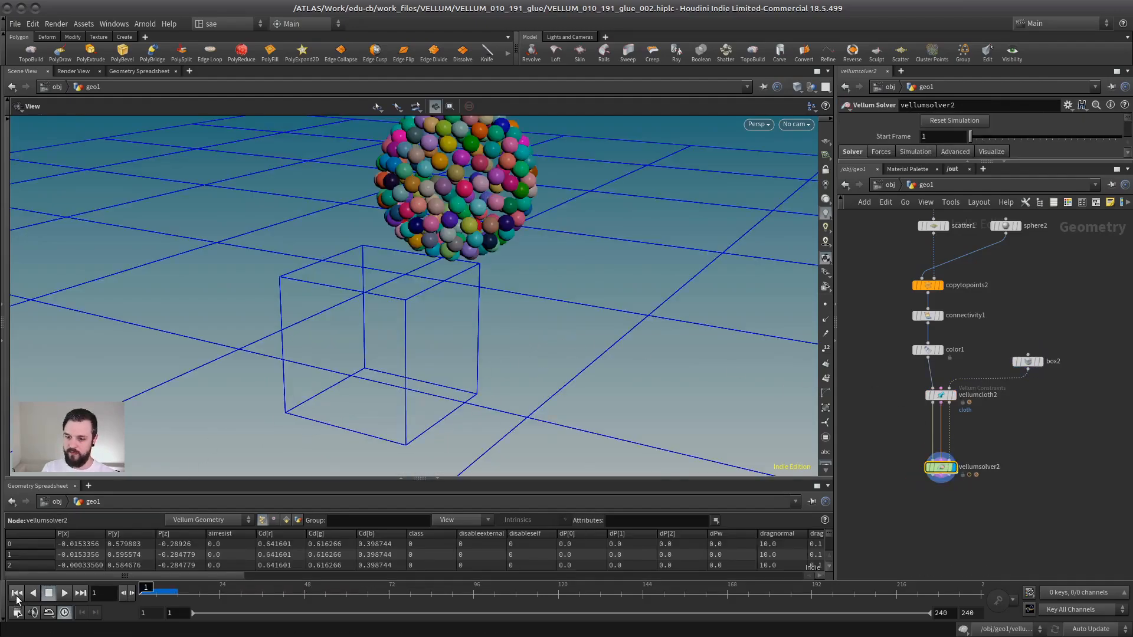
pyautogui.moveTo(442, 364); pyautogui.dragTo(399, 348)
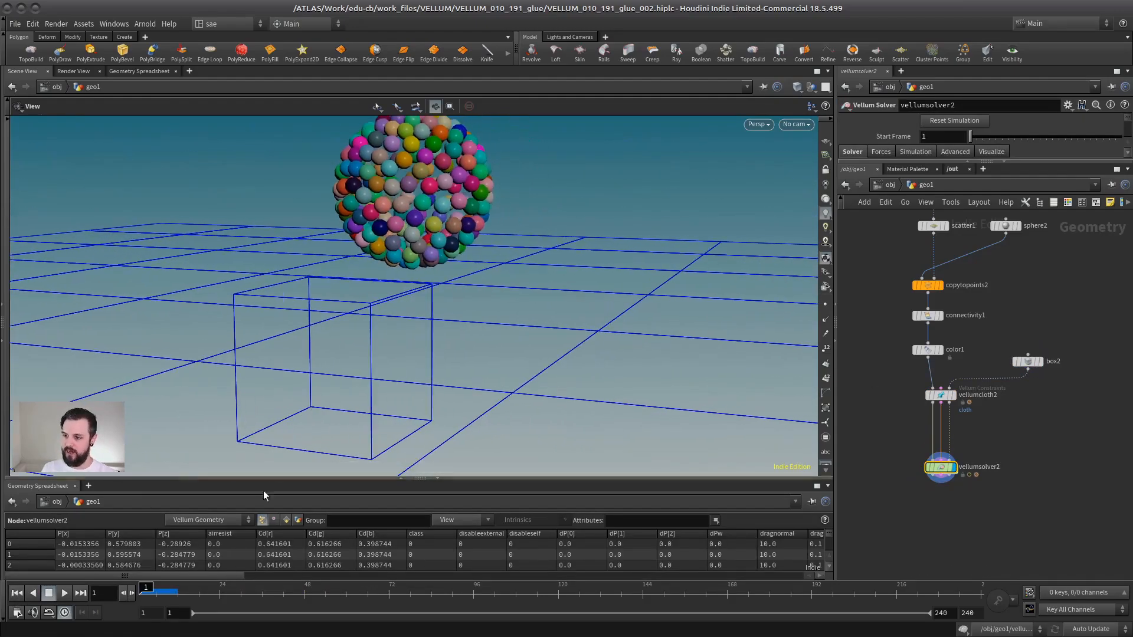
pyautogui.click(65, 592)
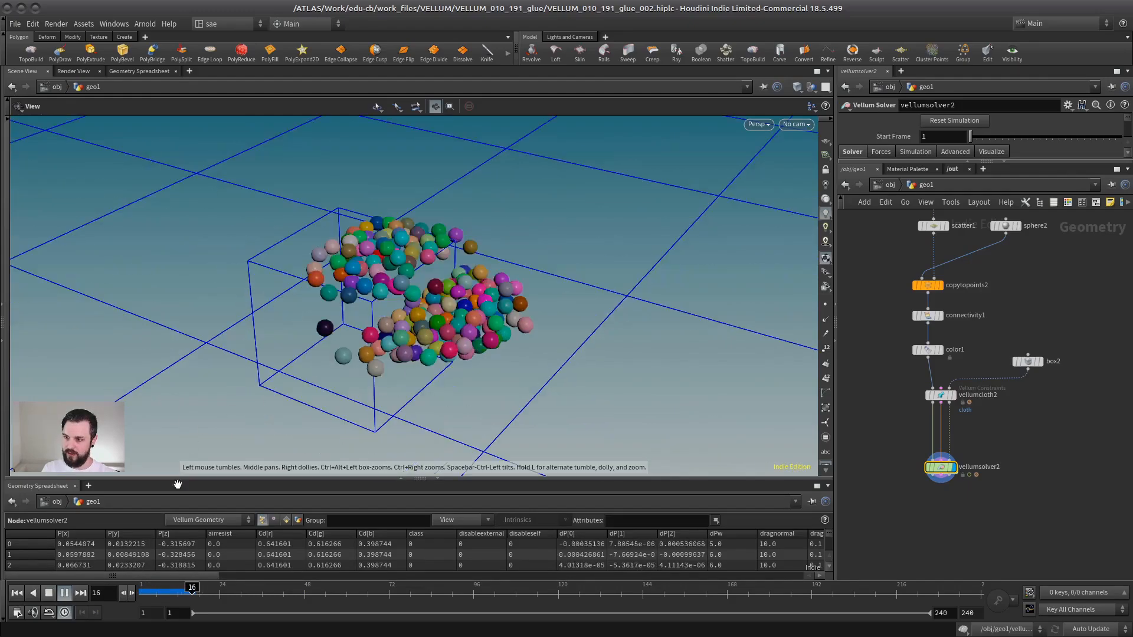
pyautogui.click(59, 595)
pyautogui.moveTo(378, 348); pyautogui.dragTo(415, 338)
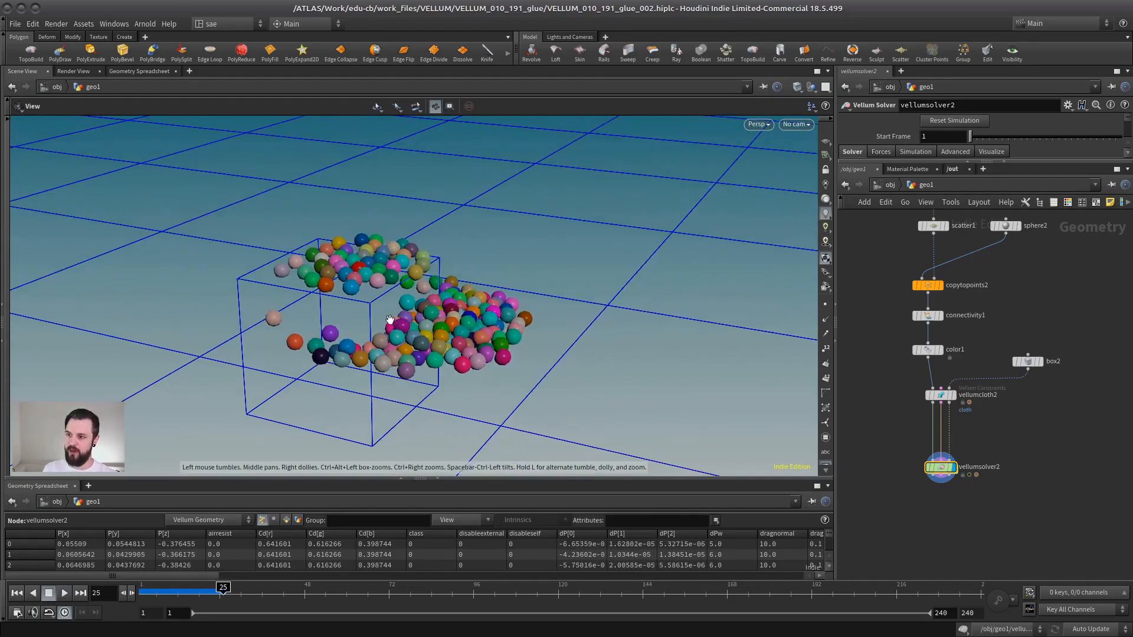
pyautogui.moveTo(414, 337); pyautogui.dragTo(412, 391, button='middle')
pyautogui.moveTo(411, 392); pyautogui.dragTo(418, 354)
pyautogui.click(65, 593)
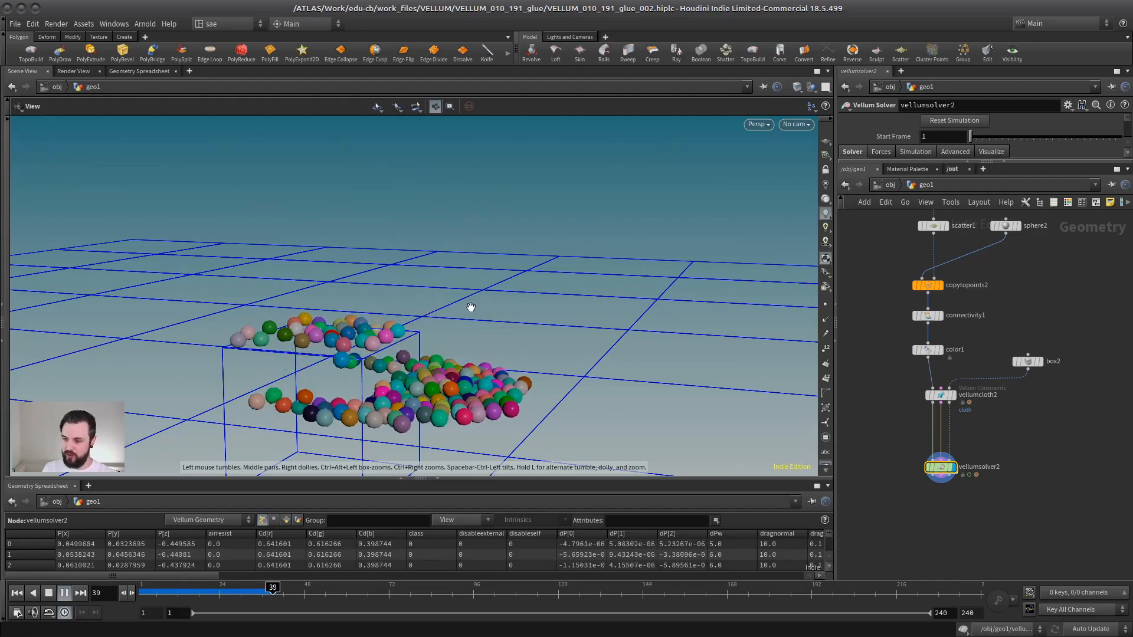
# Orbit and zoom around the collapsed spheres, toggling wireframe shading, to examine how the cloth spheres settle.
pyautogui.moveTo(405, 331); pyautogui.dragTo(383, 391)
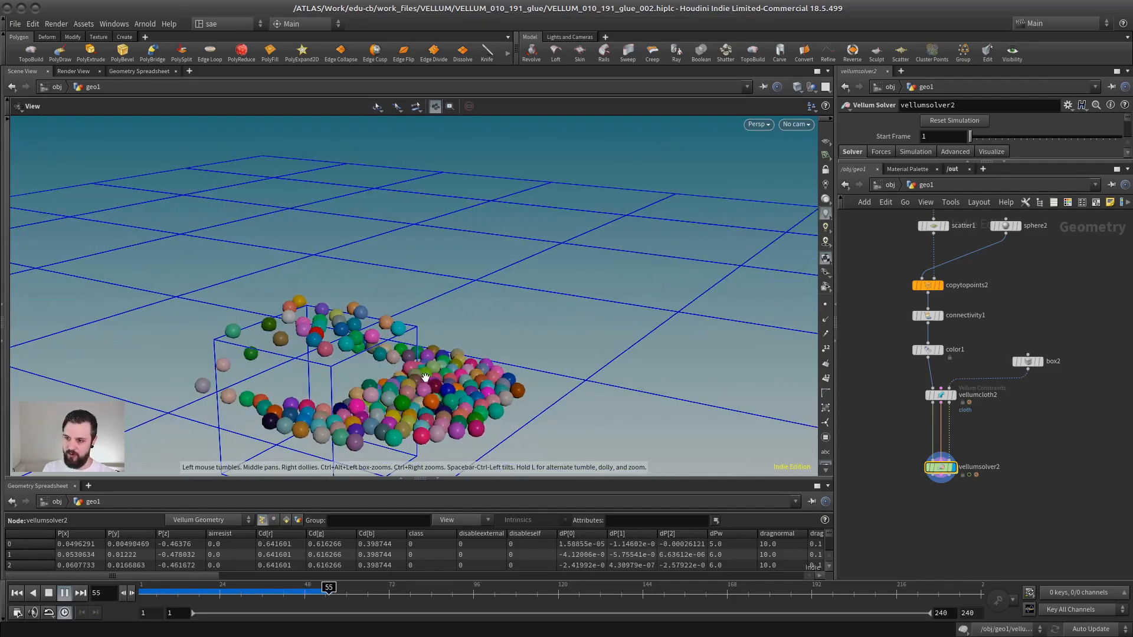
pyautogui.moveTo(427, 381); pyautogui.dragTo(488, 337, button='middle')
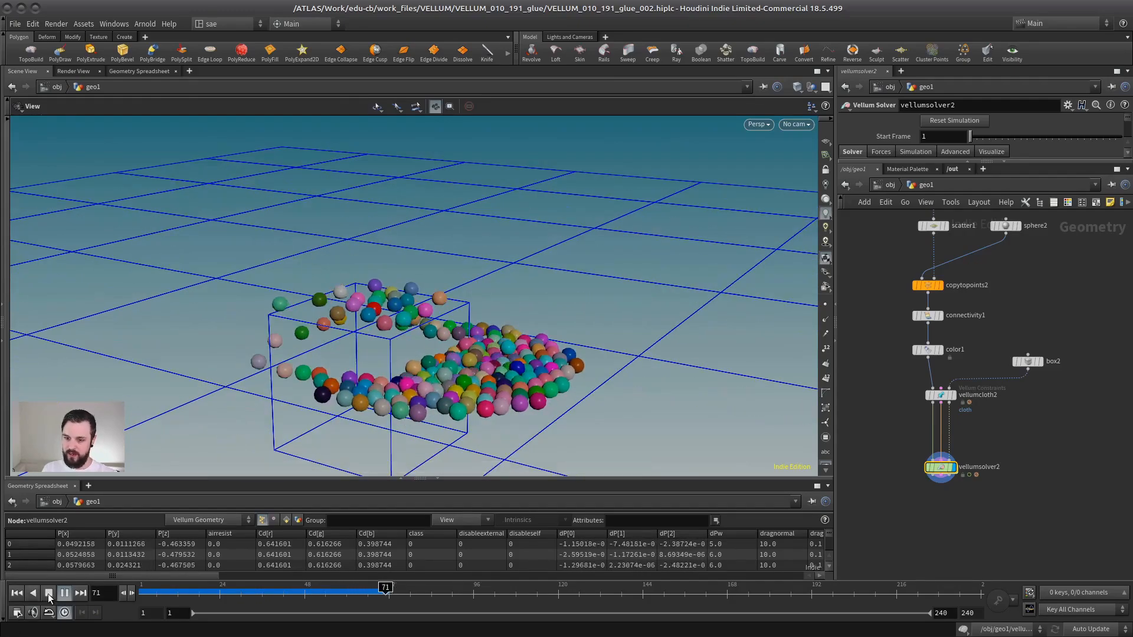
pyautogui.moveTo(449, 360); pyautogui.dragTo(549, 321, button='right')
pyautogui.hotkey('shift', 'w')
pyautogui.hotkey('shift', 'w')
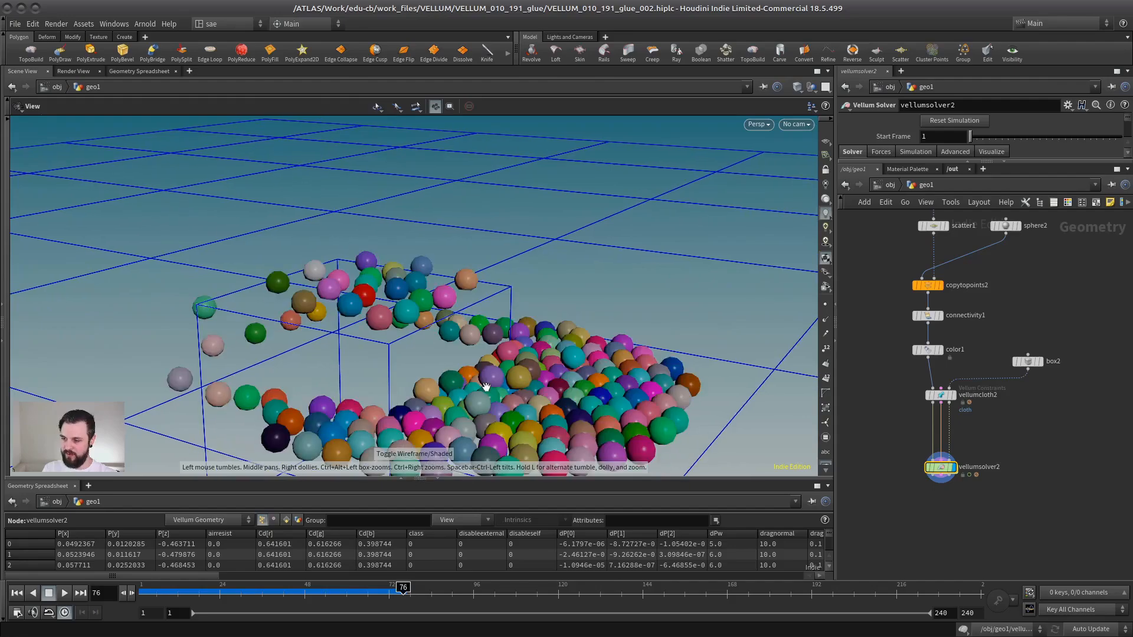
pyautogui.moveTo(540, 399); pyautogui.dragTo(495, 346, button='middle')
pyautogui.moveTo(449, 410); pyautogui.dragTo(387, 349, button='right')
pyautogui.moveTo(387, 349); pyautogui.dragTo(451, 374)
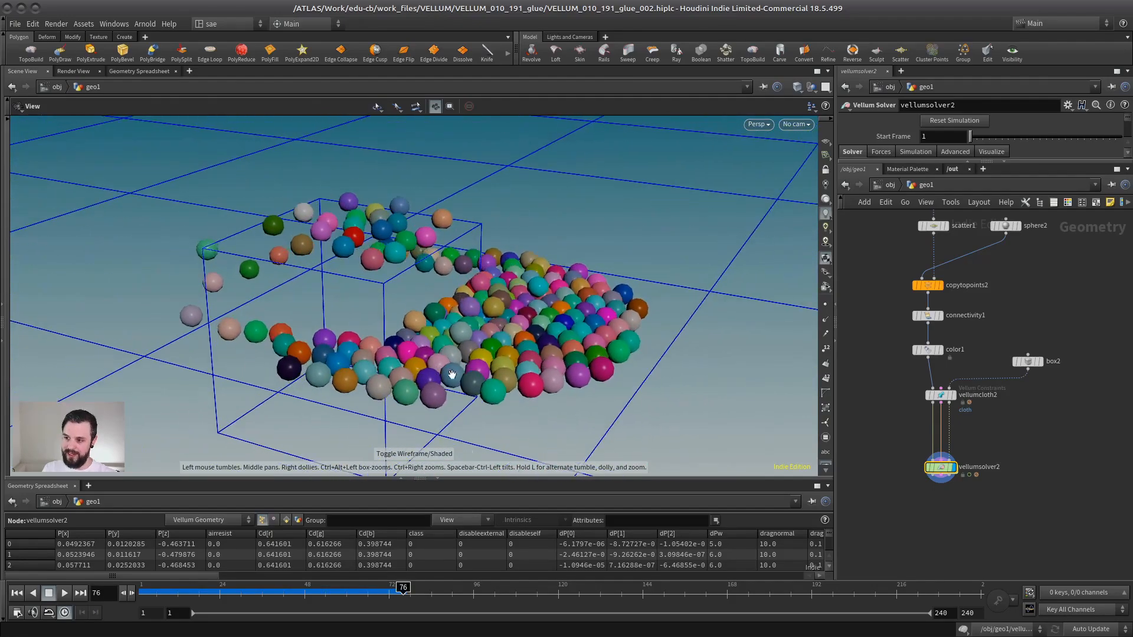
pyautogui.moveTo(450, 374); pyautogui.dragTo(473, 319, button='right')
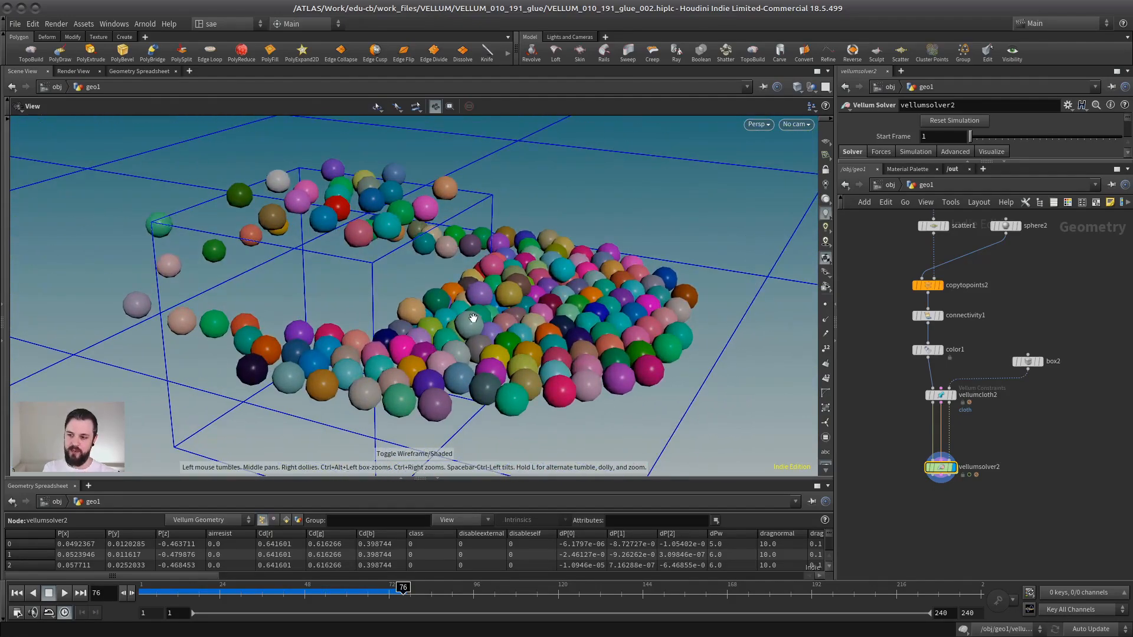
pyautogui.moveTo(413, 328); pyautogui.dragTo(457, 290, button='right')
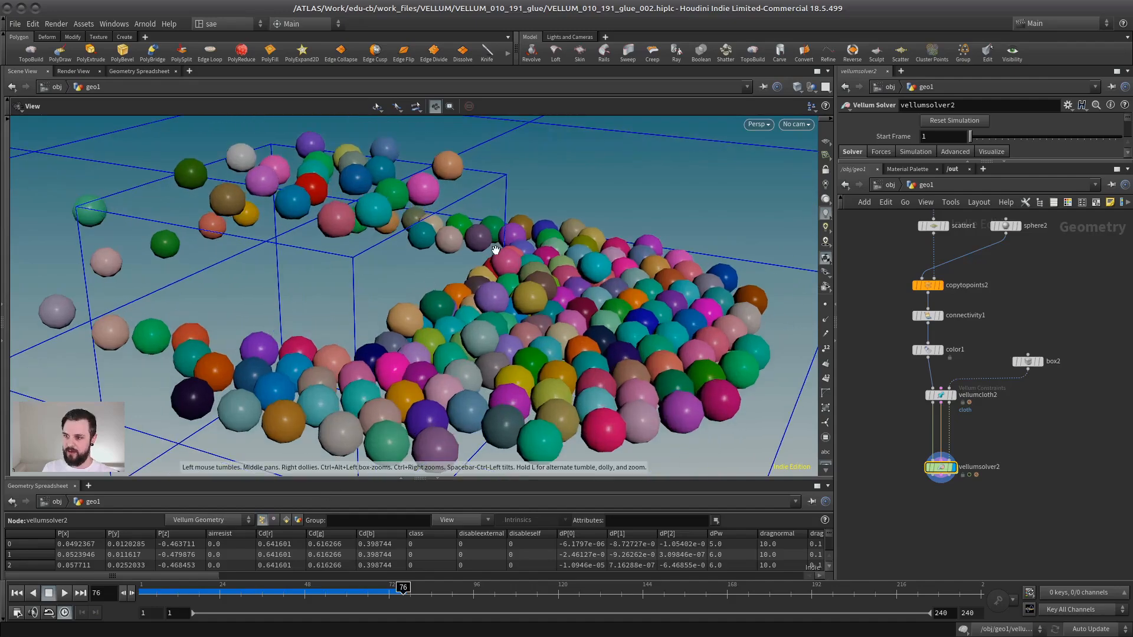
pyautogui.moveTo(363, 210); pyautogui.dragTo(372, 357, button='right')
pyautogui.moveTo(372, 357); pyautogui.dragTo(442, 344)
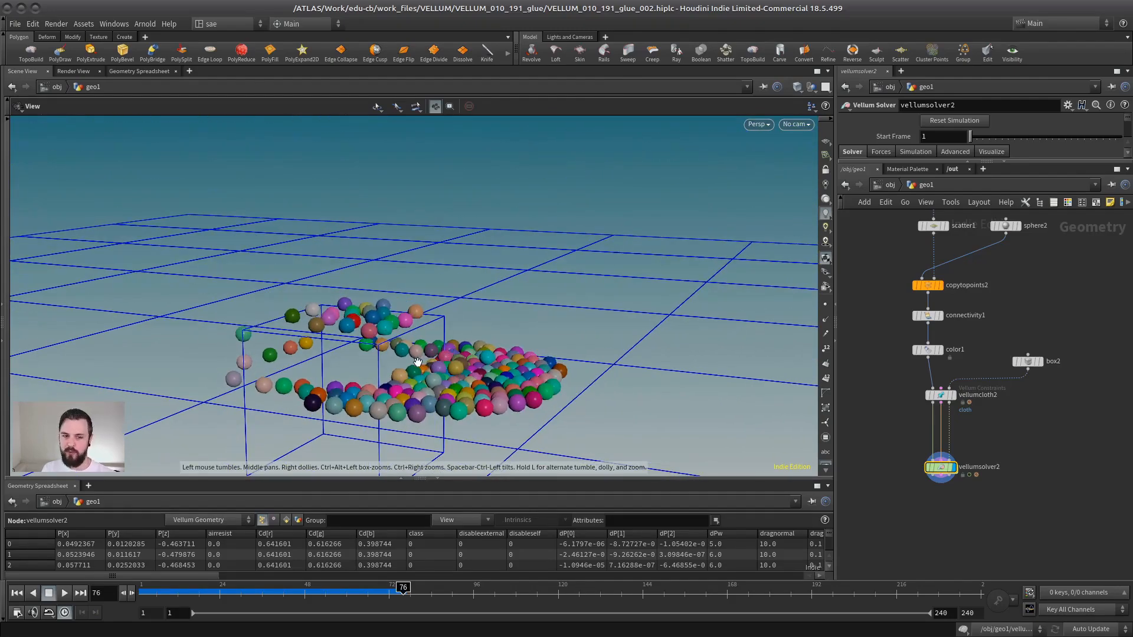
# Return to the first frame and insert a Vellum Glue node between the Vellum Cloth and Vellum Solver nodes, displaying it.
pyautogui.hotkey('ctrl', 'Up')
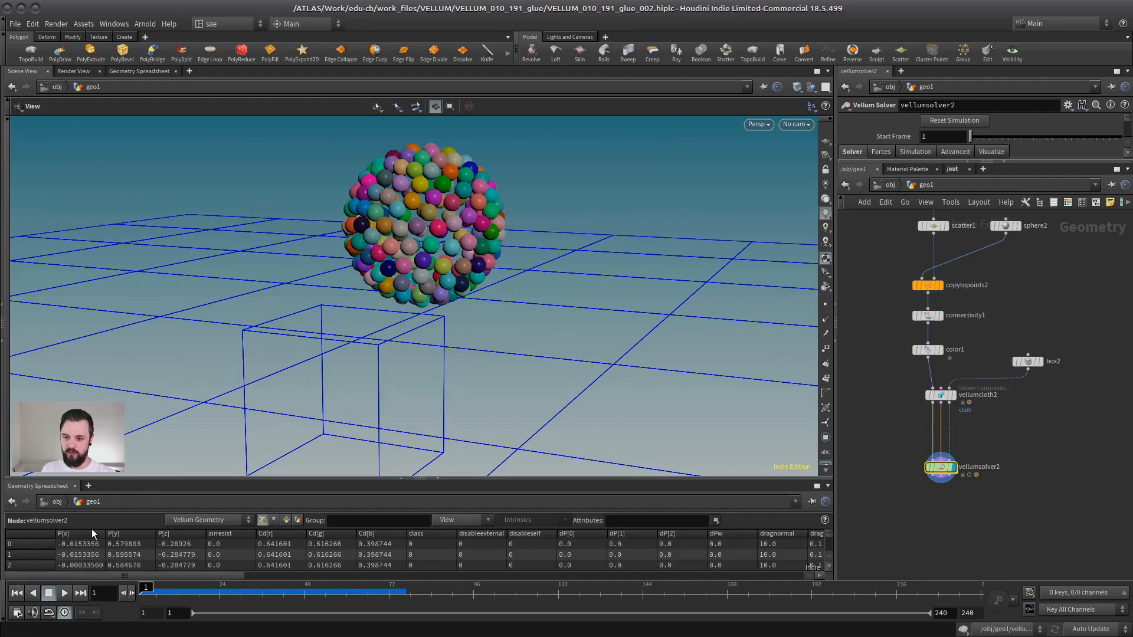
pyautogui.moveTo(374, 354)
pyautogui.mouseDown()
pyautogui.moveTo(340, 351)
pyautogui.moveTo(380, 349)
pyautogui.mouseUp()
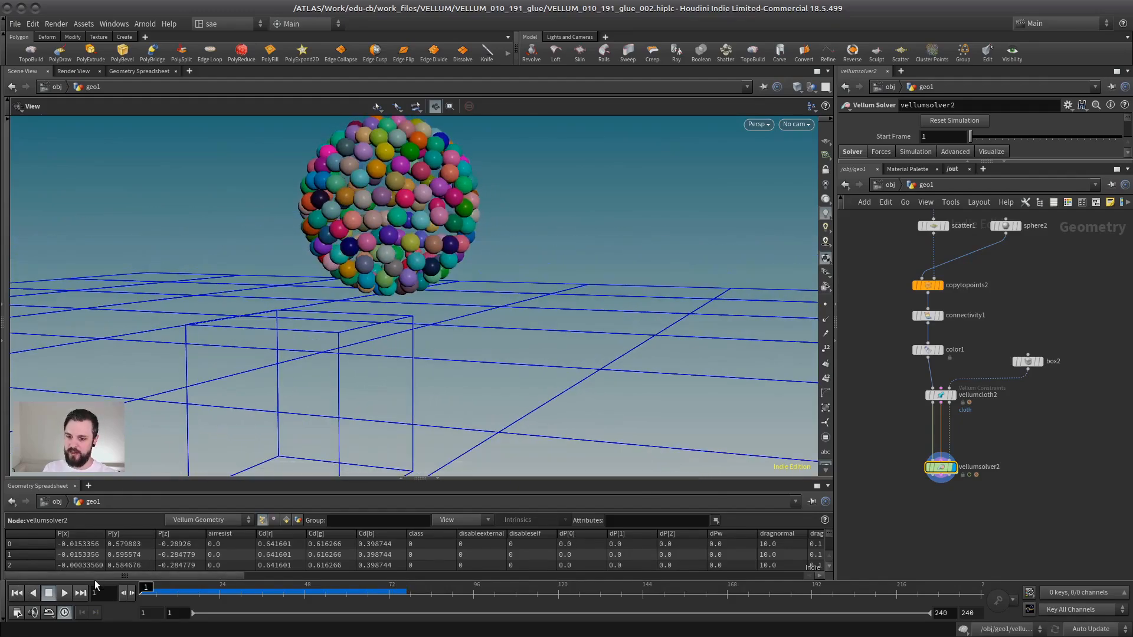
pyautogui.scroll(1, 994, 433)
pyautogui.press('Tab')
pyautogui.write('vellum gr')
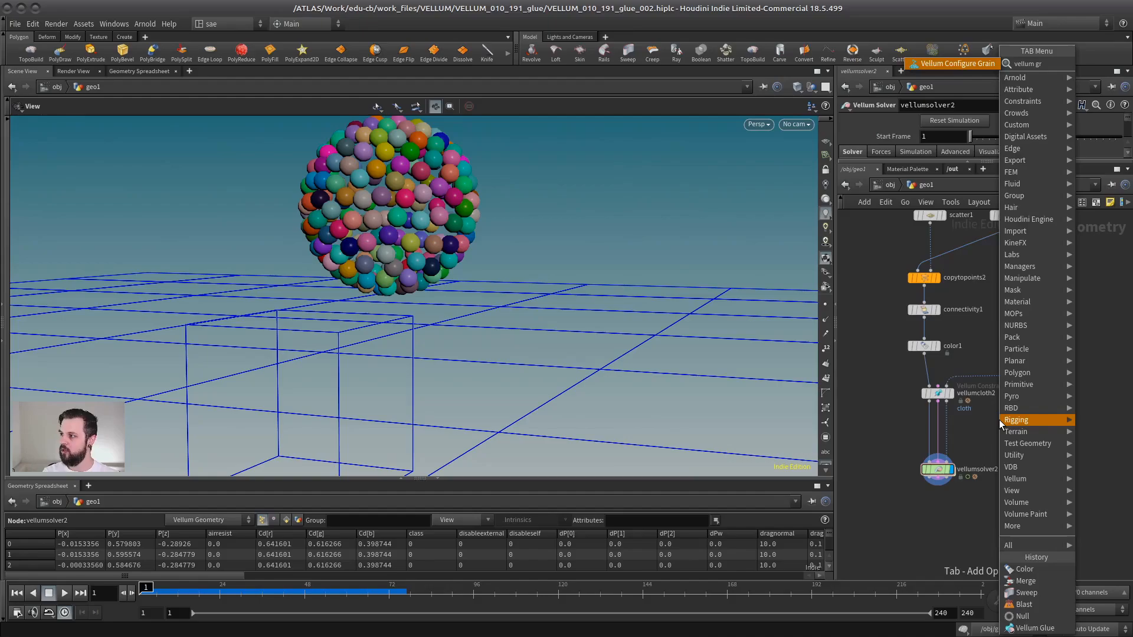
pyautogui.press('Return')
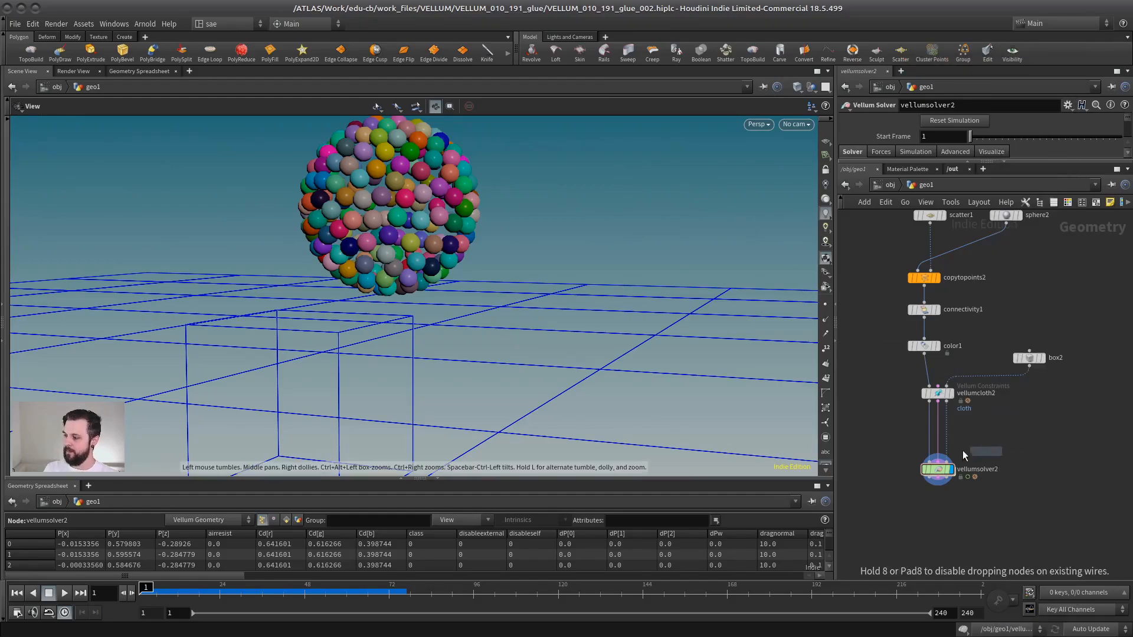
pyautogui.click(938, 429)
pyautogui.click(951, 429)
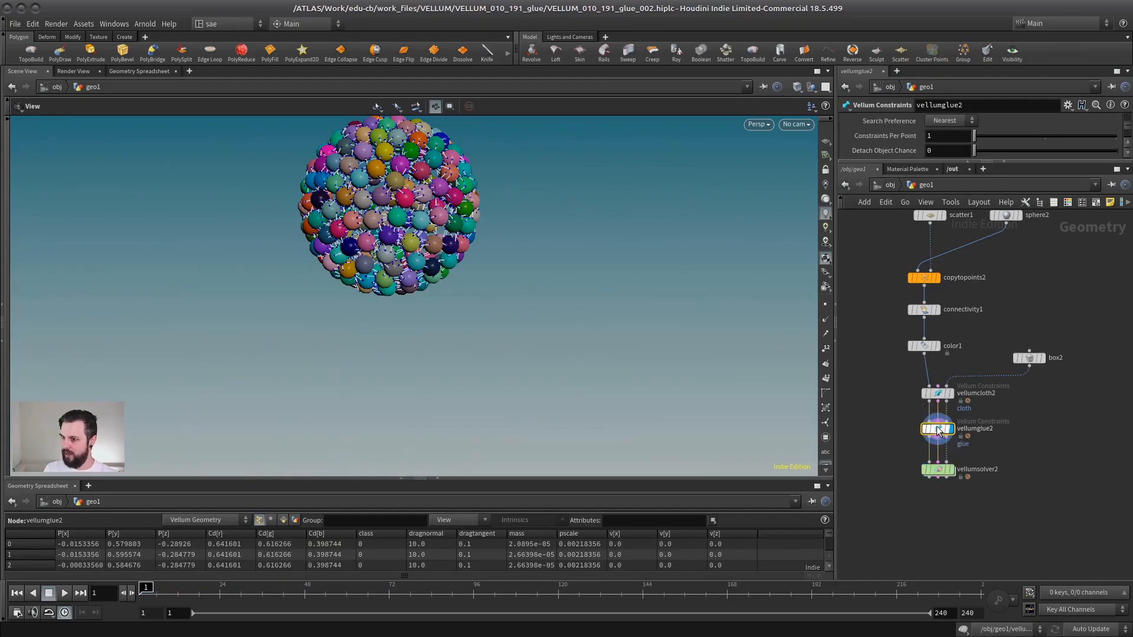
# Zoom in with wireframe shading to examine the glue constraints connecting the spheres.
pyautogui.scroll(5, 397, 198)
pyautogui.moveTo(397, 198)
pyautogui.mouseDown()
pyautogui.moveTo(465, 306)
pyautogui.moveTo(480, 227)
pyautogui.moveTo(383, 221)
pyautogui.mouseUp()
pyautogui.hotkey('shift', 'w')
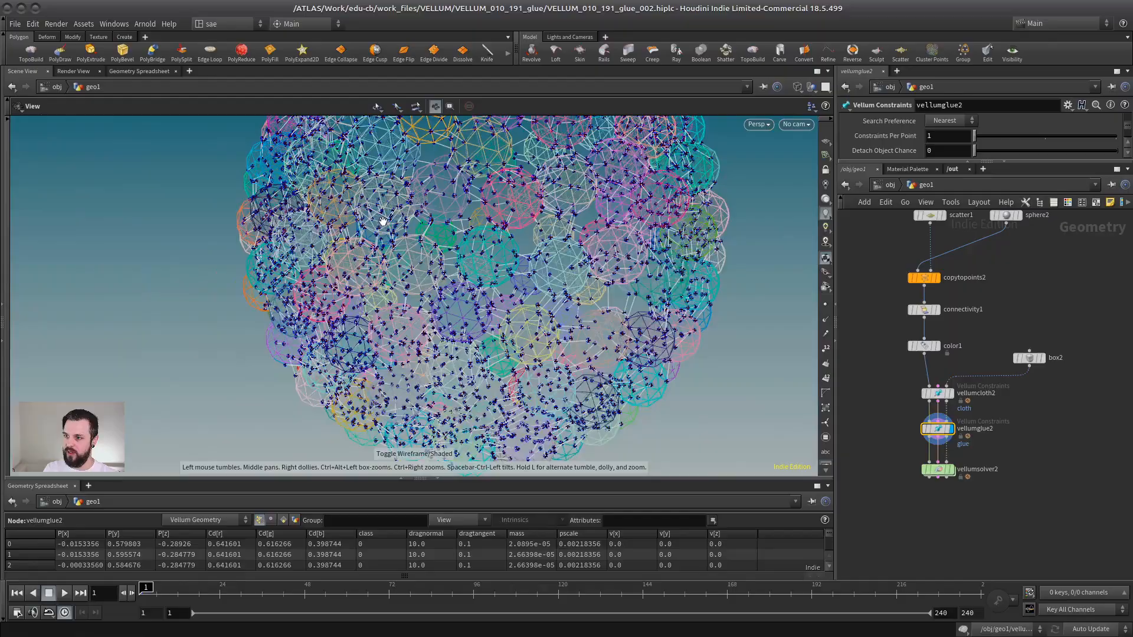
pyautogui.scroll(6, 437, 263)
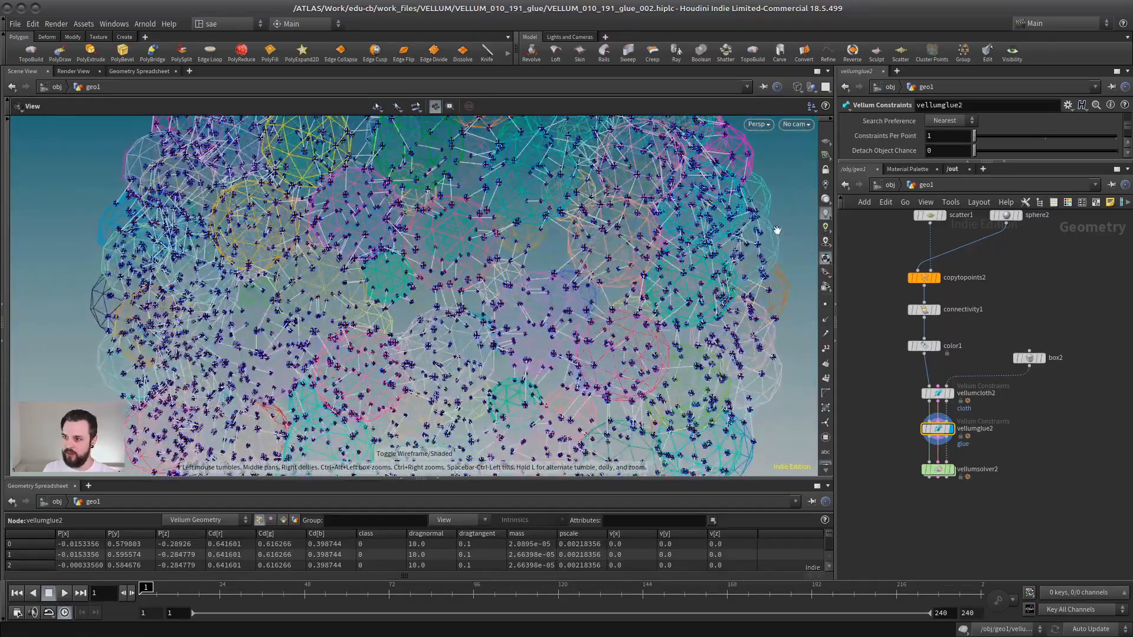
pyautogui.click(825, 305)
pyautogui.scroll(-2, 610, 285)
pyautogui.moveTo(610, 285); pyautogui.dragTo(573, 239)
pyautogui.scroll(8, 637, 258)
pyautogui.scroll(-8, 573, 247)
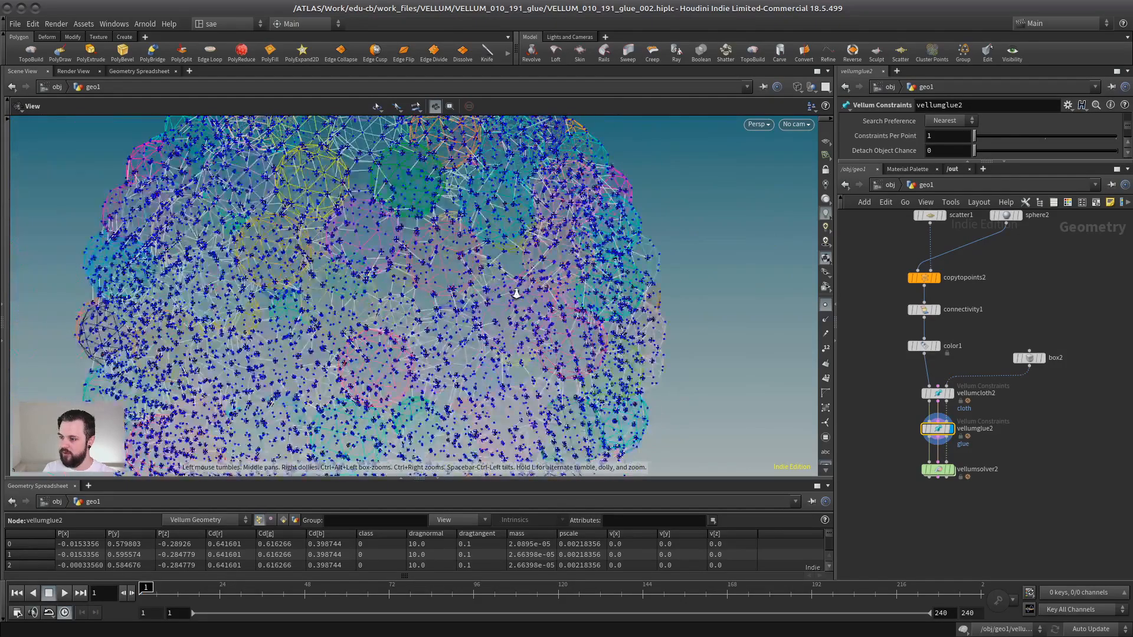
pyautogui.click(826, 305)
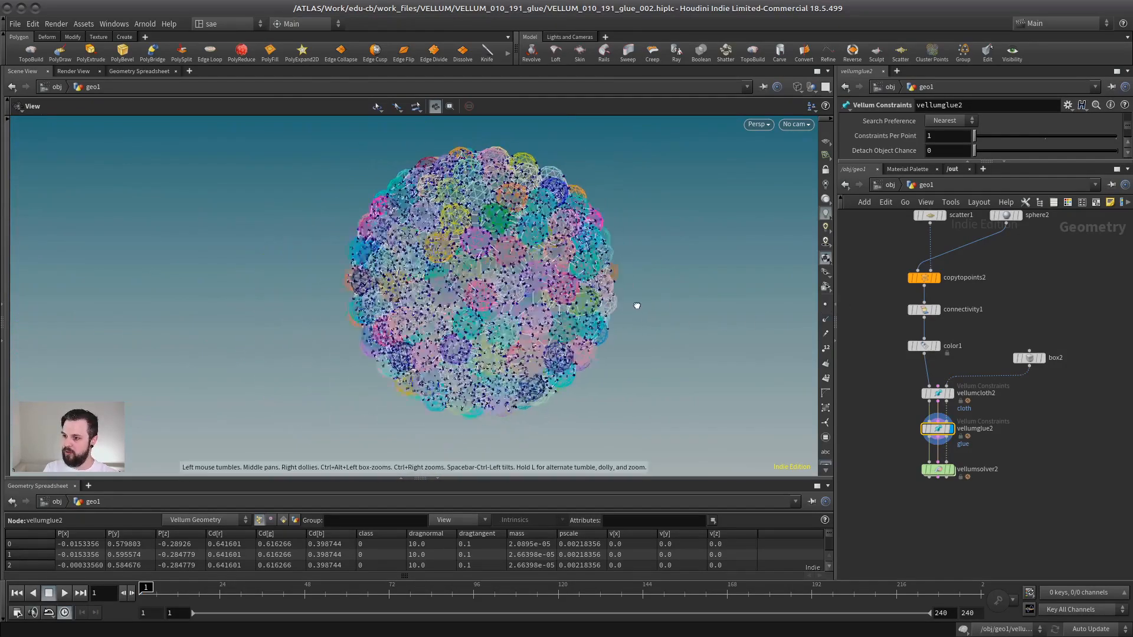
pyautogui.moveTo(637, 304); pyautogui.dragTo(568, 295)
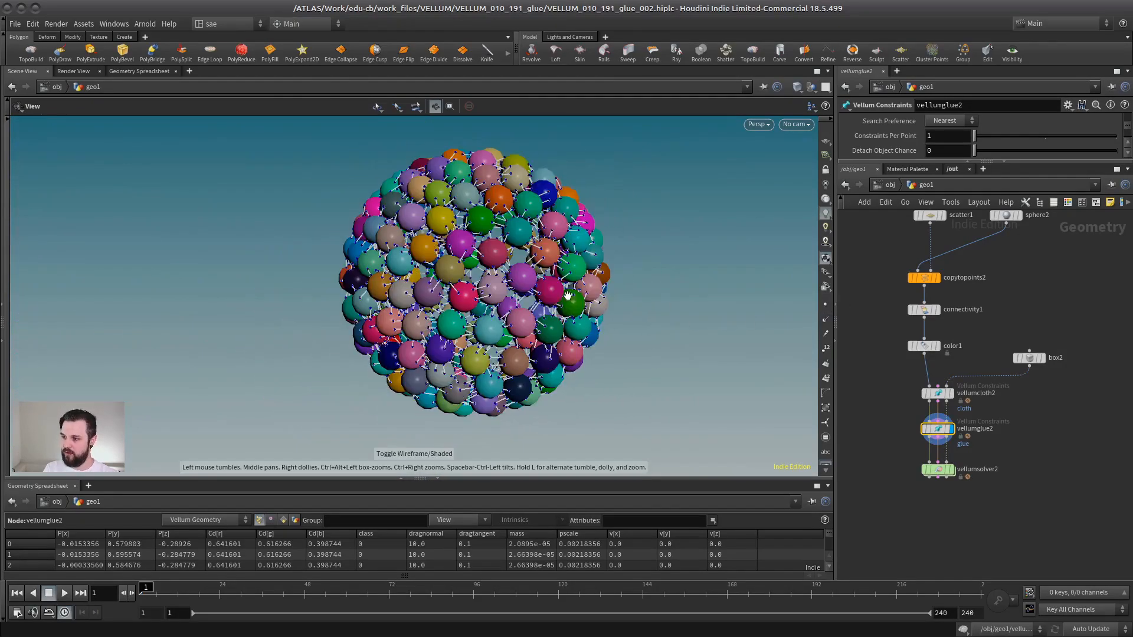
# Display the Vellum Solver and play the glued sphere simulation.
pyautogui.click(951, 470)
pyautogui.moveTo(518, 348); pyautogui.dragTo(344, 390)
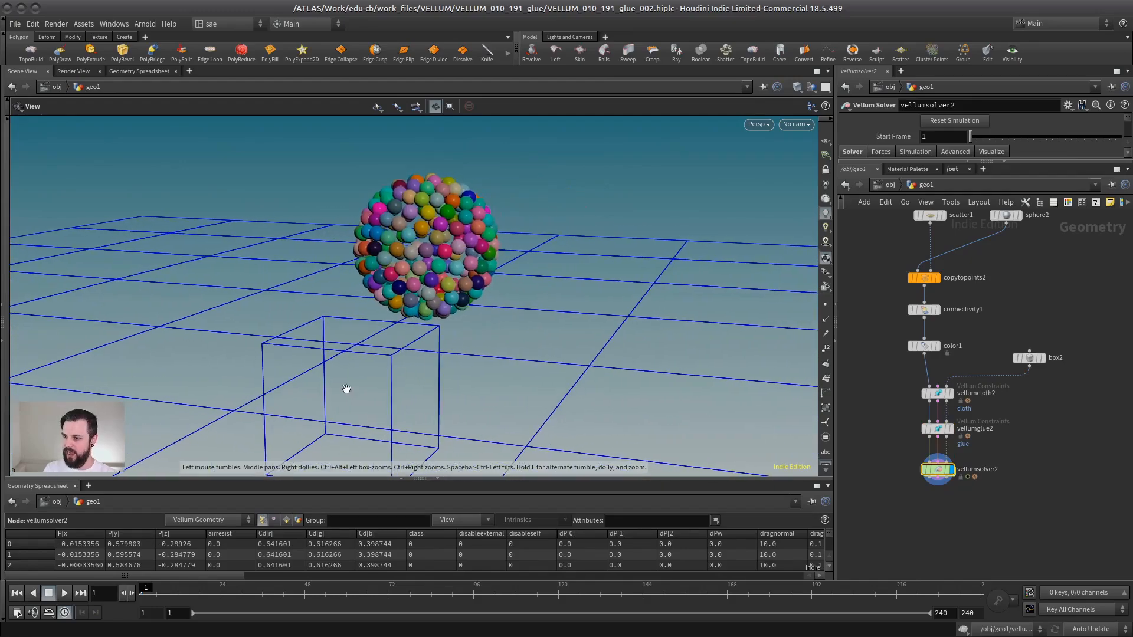
pyautogui.press('Up')
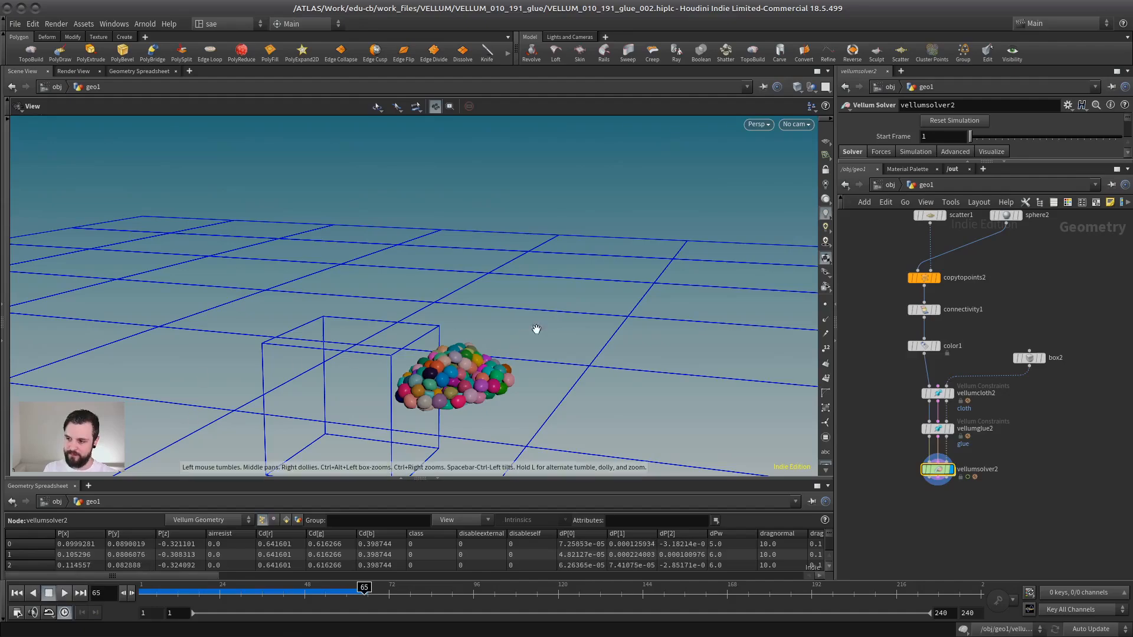
# Zoom the network out and back in around the sphere nodes and reselect the Vellum Solver.
pyautogui.scroll(-2, 538, 330)
pyautogui.moveTo(895, 393); pyautogui.dragTo(977, 404, button='middle')
pyautogui.scroll(-4, 998, 416)
pyautogui.scroll(-3, 1023, 404)
pyautogui.scroll(-3, 1032, 394)
pyautogui.moveTo(1085, 332); pyautogui.dragTo(970, 417)
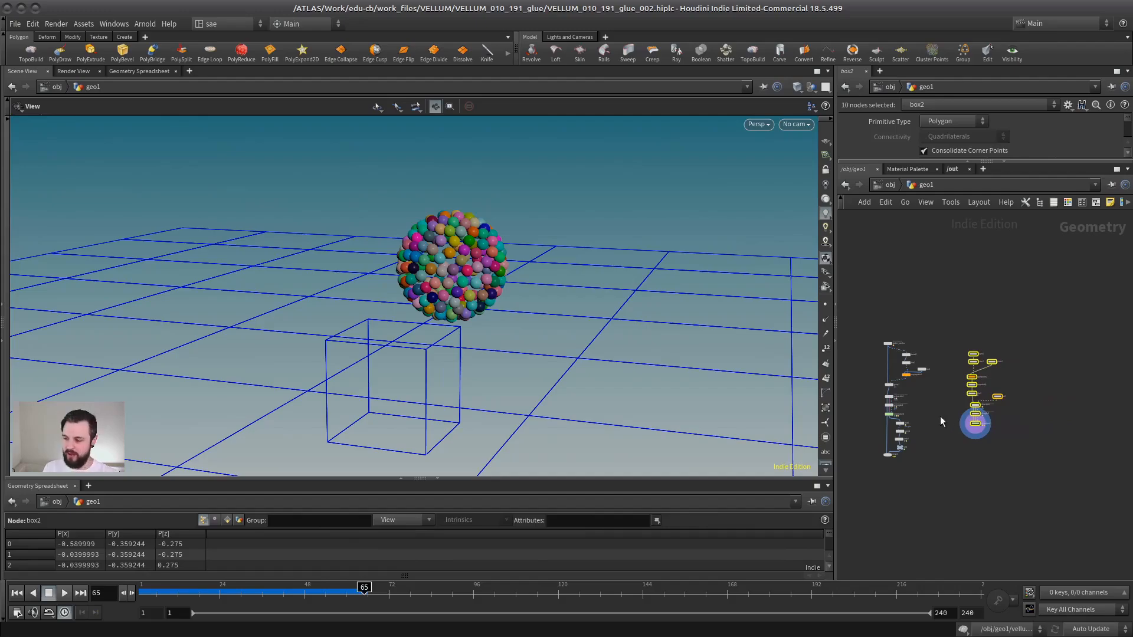
pyautogui.click(926, 419)
pyautogui.scroll(4, 944, 466)
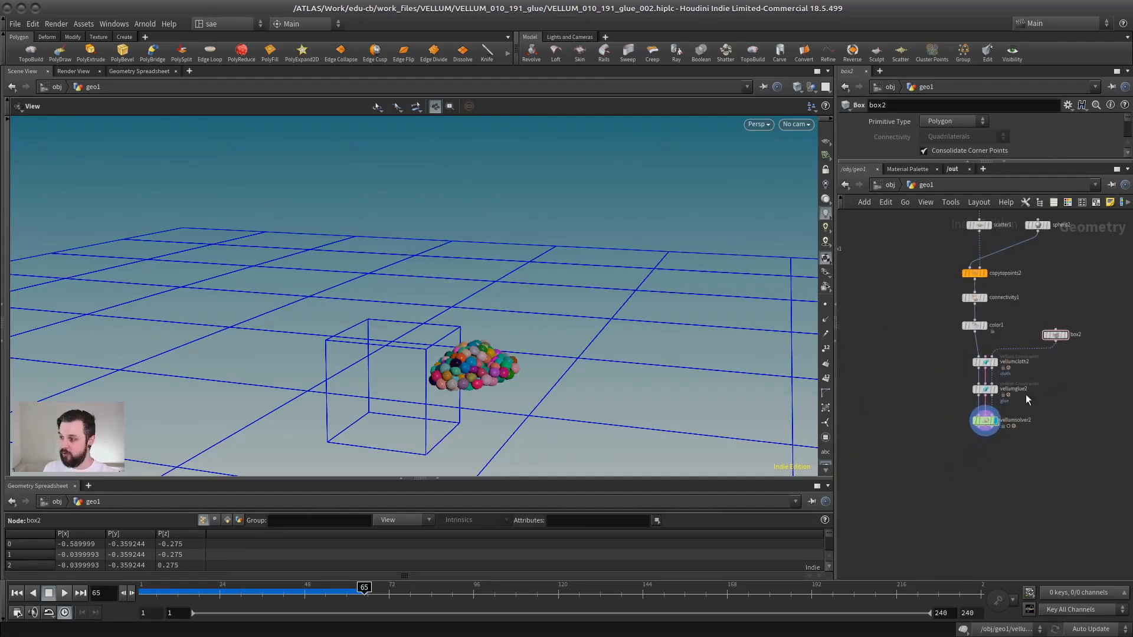
pyautogui.click(985, 389)
pyautogui.scroll(4, 1041, 390)
pyautogui.click(943, 443)
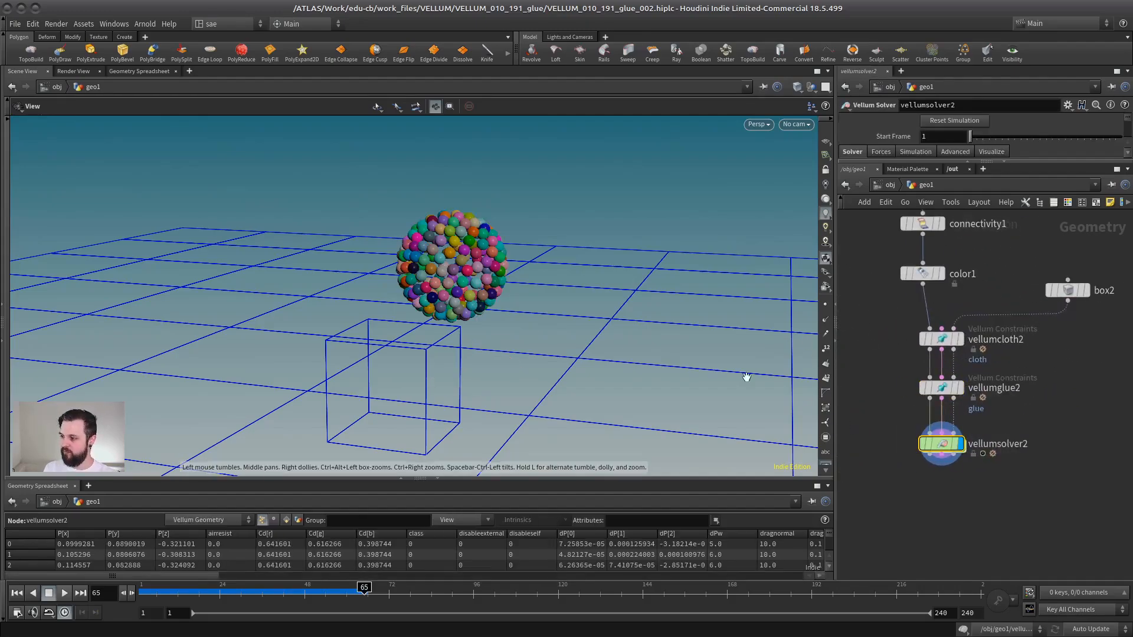
# Rewind the simulation and orbit the viewport and network around the glued sphere at the first frame.
pyautogui.moveTo(421, 308); pyautogui.dragTo(453, 325, button='right')
pyautogui.click(16, 593)
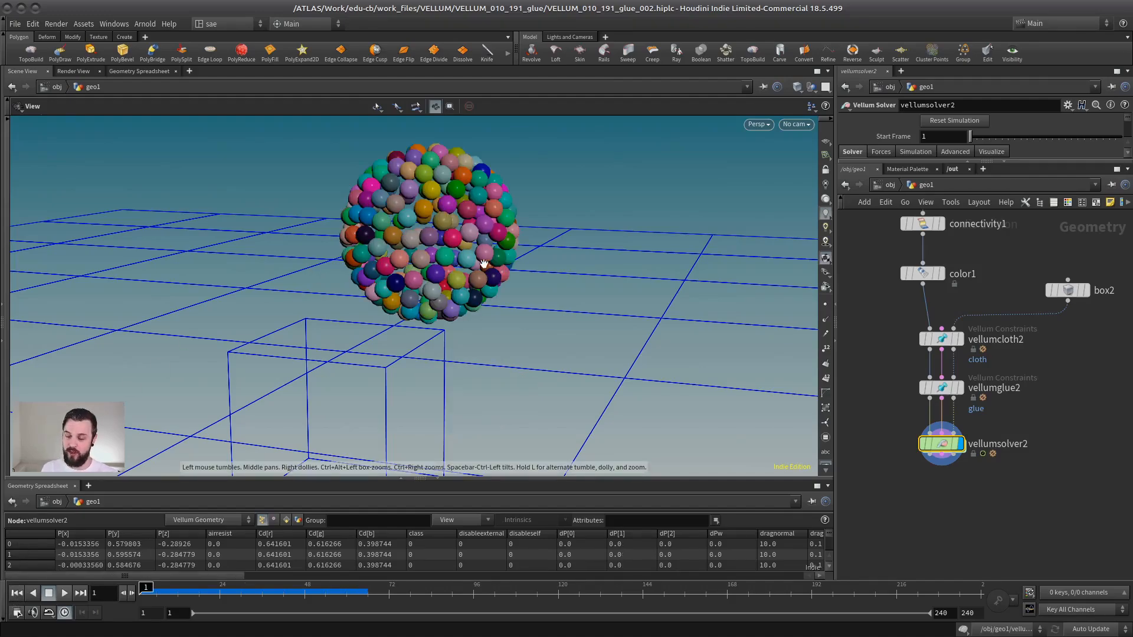
pyautogui.scroll(-5, 534, 302)
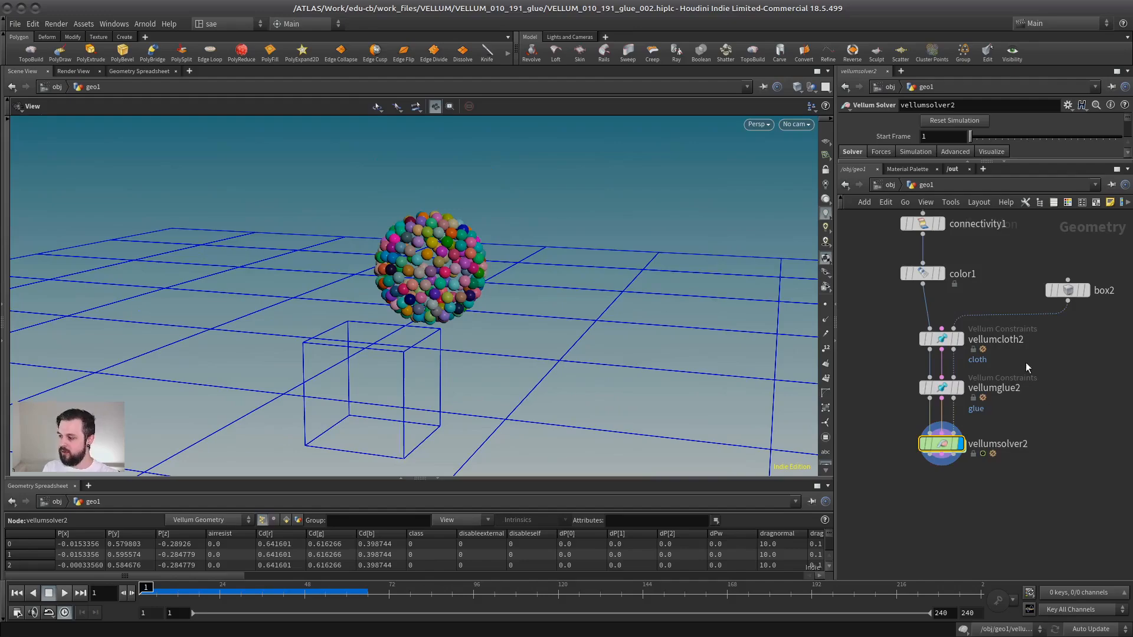
pyautogui.moveTo(1027, 367); pyautogui.dragTo(1002, 388, button='middle')
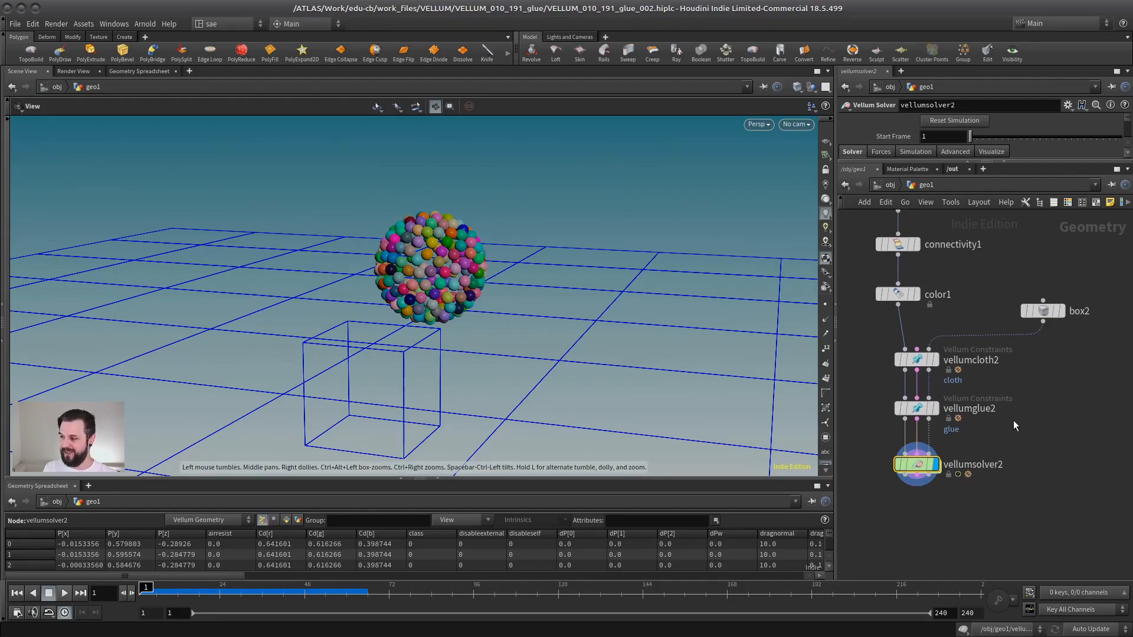
pyautogui.scroll(5, 449, 286)
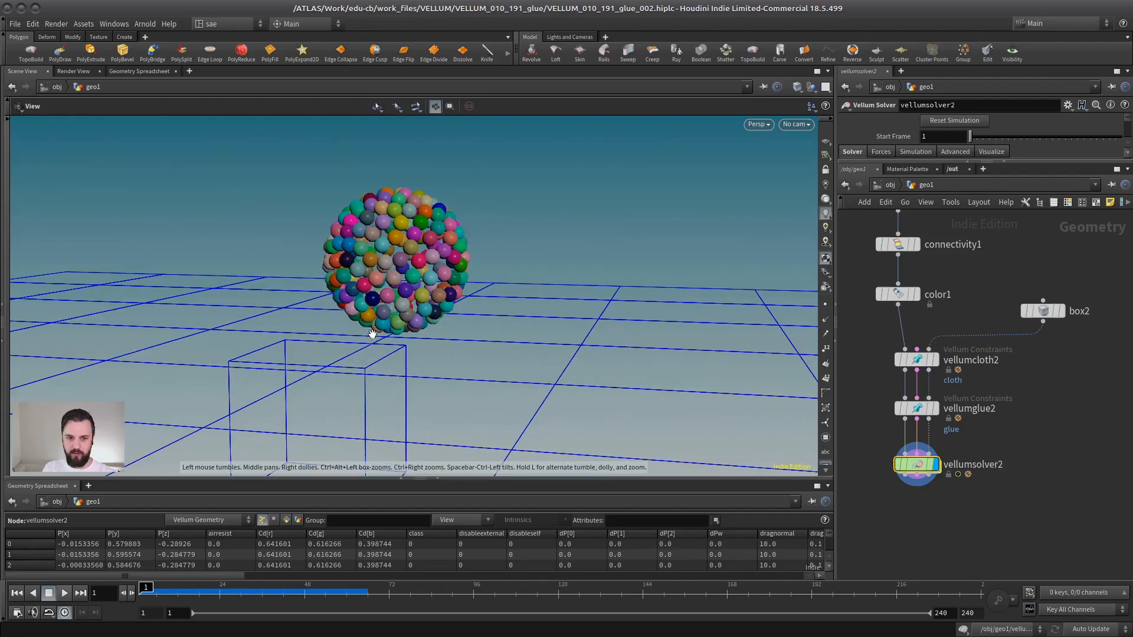
pyautogui.moveTo(404, 351); pyautogui.dragTo(410, 346)
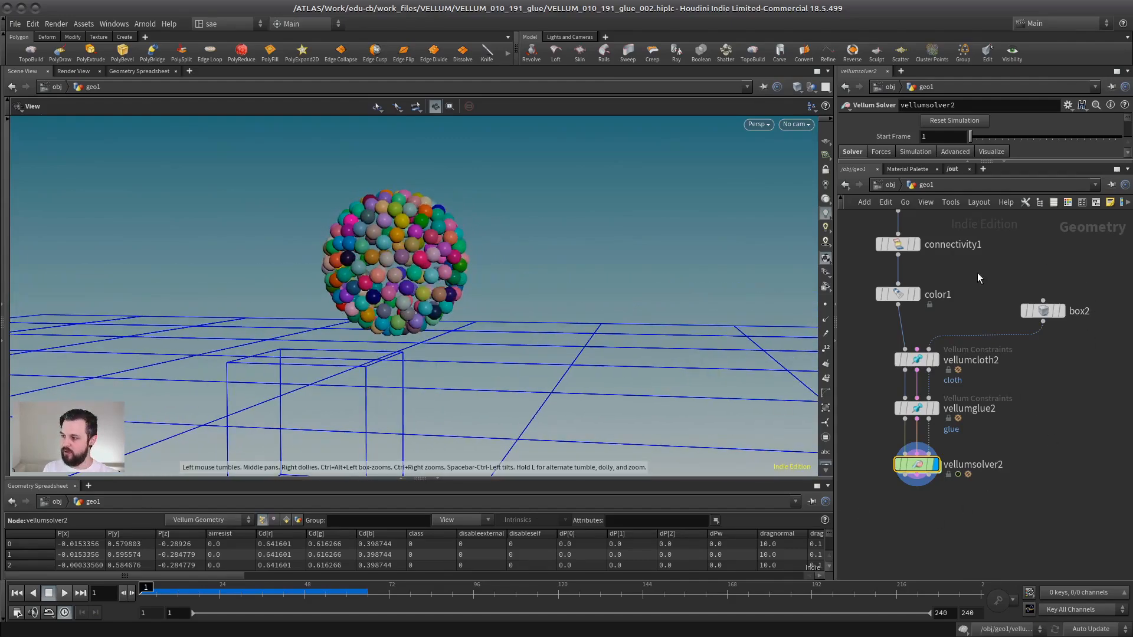
pyautogui.scroll(-4, 1021, 399)
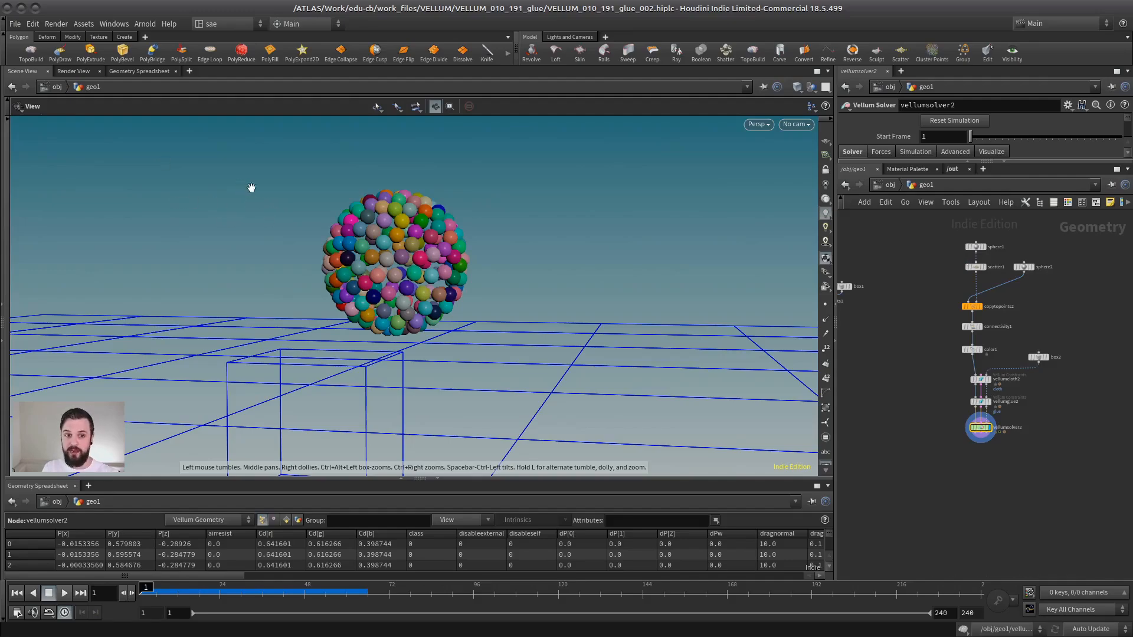
pyautogui.scroll(2, 297, 258)
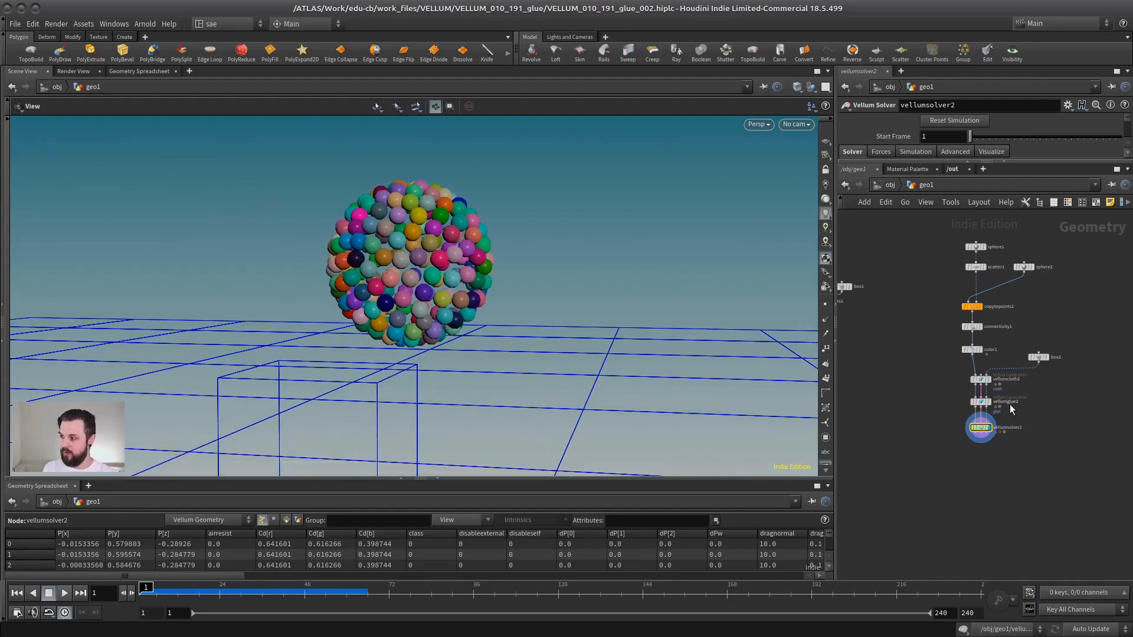
pyautogui.scroll(3, 1011, 406)
pyautogui.moveTo(523, 277); pyautogui.dragTo(480, 329)
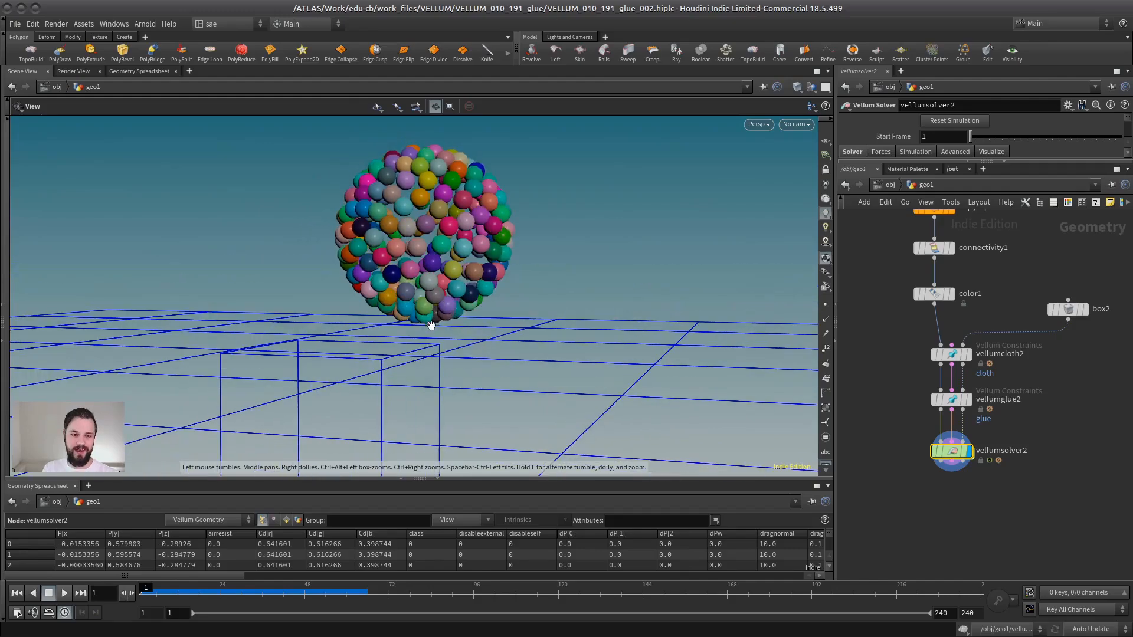